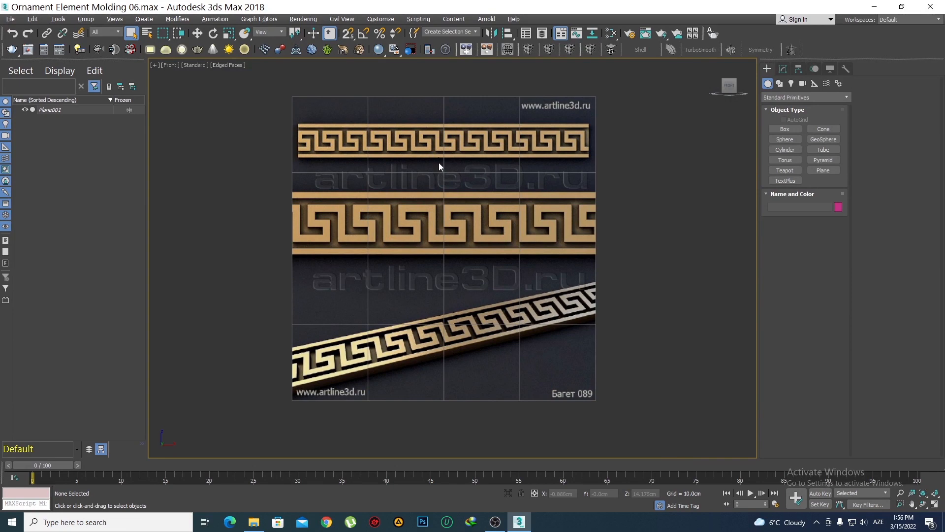
Step: Draw a plane about 5.55 cm long and 8.74 cm wide over the start of the upper Greek key strip
scroll(508, 276, "up", 5)
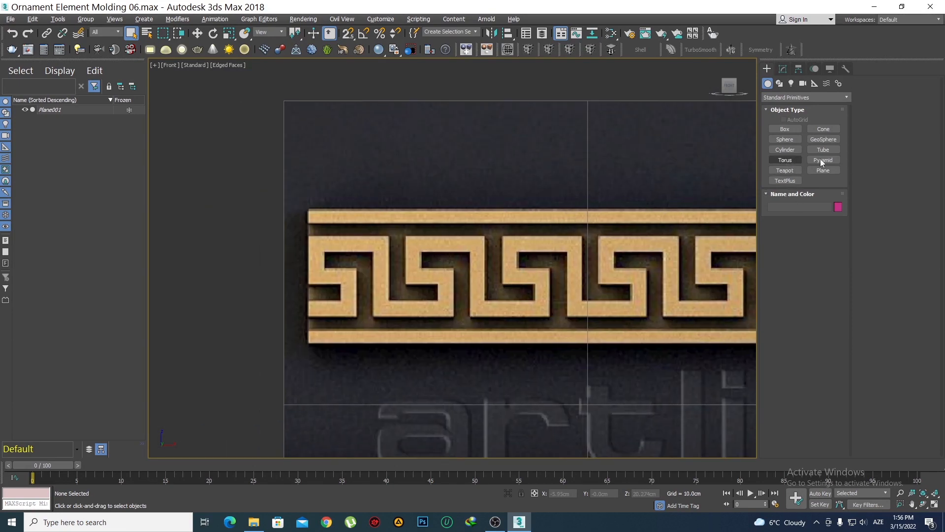
left_click(823, 170)
scroll(350, 258, "up", 3)
middle_click_drag(350, 258, 327, 247)
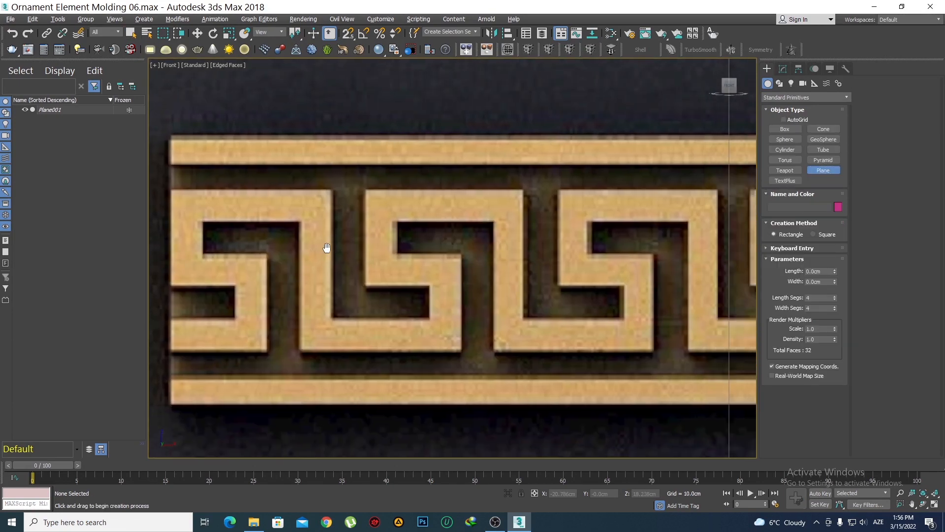
scroll(315, 248, "down", 3)
scroll(312, 249, "up", 3)
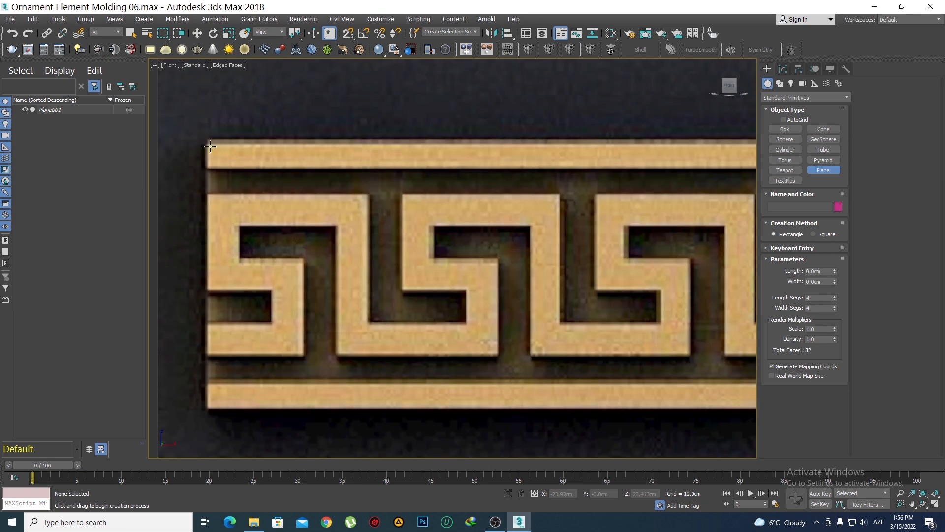
left_click_drag(206, 139, 632, 409)
Step: Set the new plane's length and width both to 5.5 cm
left_click(783, 69)
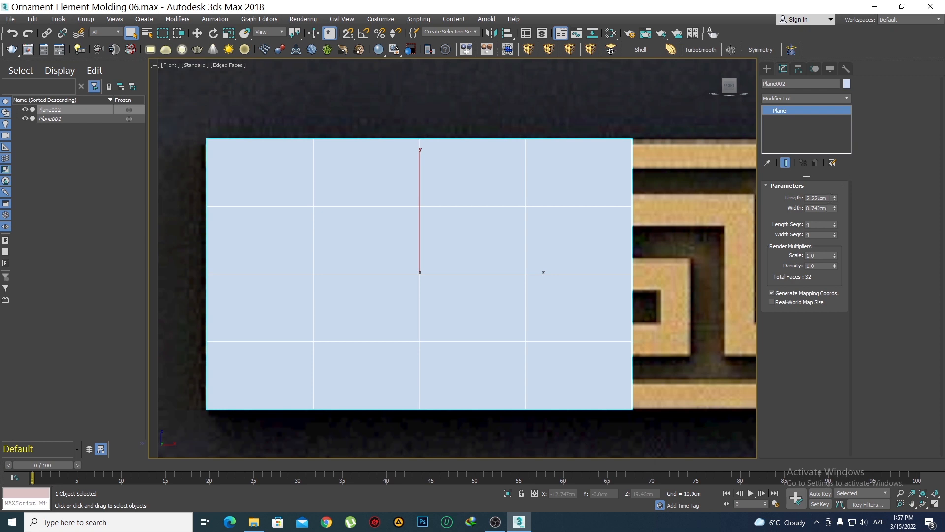
double_click(830, 199)
type("5.5")
key("Return")
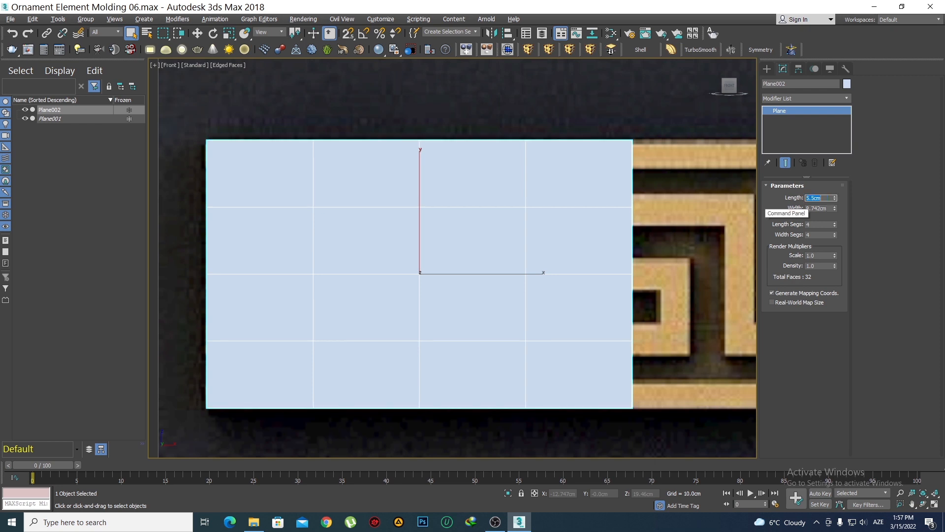
double_click(829, 207)
type("5.5")
key("Return")
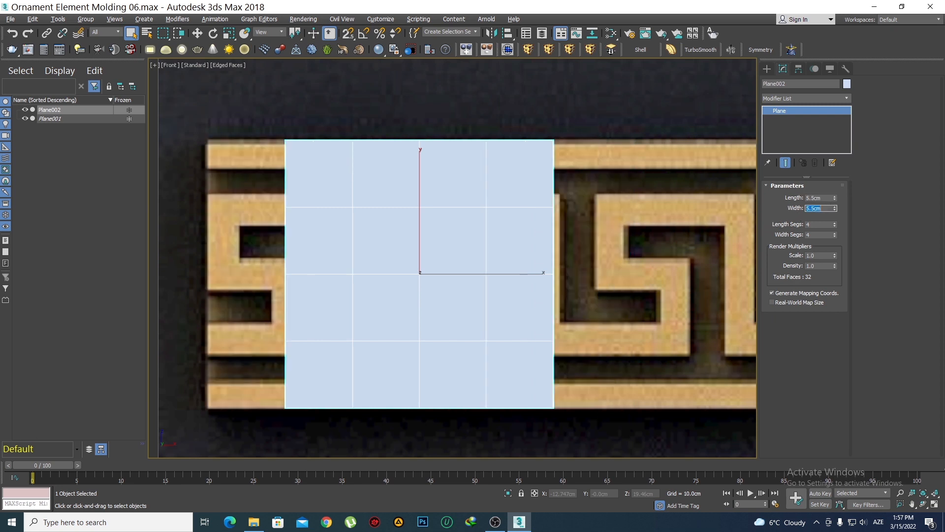
Step: Make the plane see-through and move it along X to line up with the start of a complete key motif
middle_click_drag(518, 268, 500, 283)
key("alt+x")
key("w")
left_click_drag(507, 272, 553, 272)
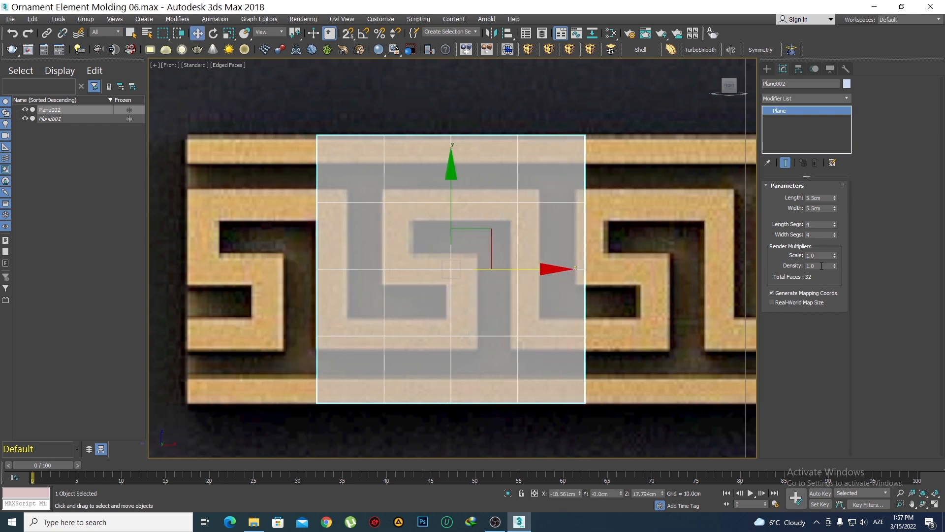
Step: Set the plane's length segments to 9 to match the rows of the reference pattern
left_click(835, 223)
left_click(835, 223)
left_click(835, 223)
left_click(835, 223)
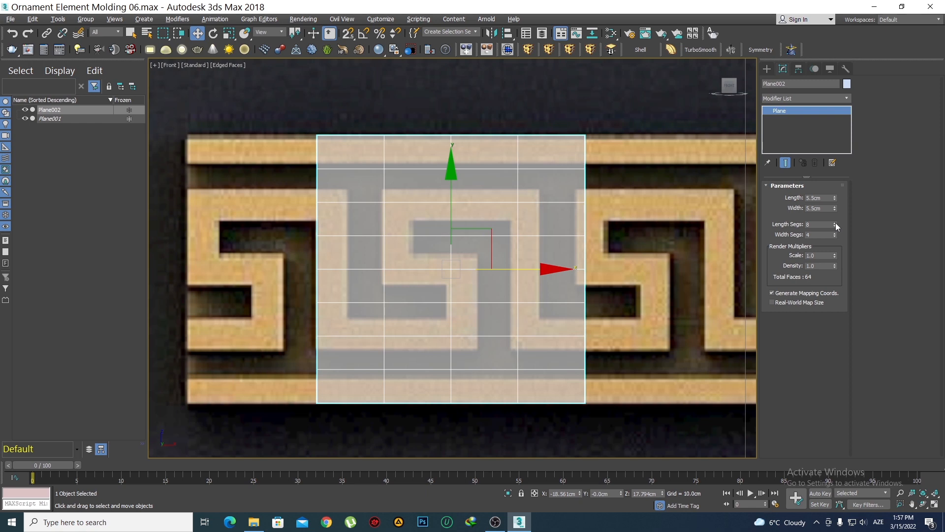
left_click(835, 223)
left_click(835, 223)
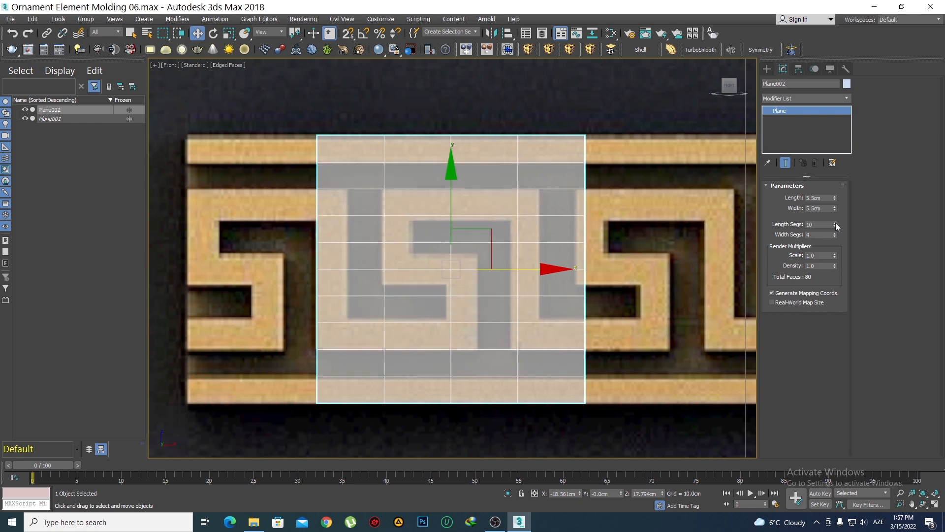
left_click(835, 226)
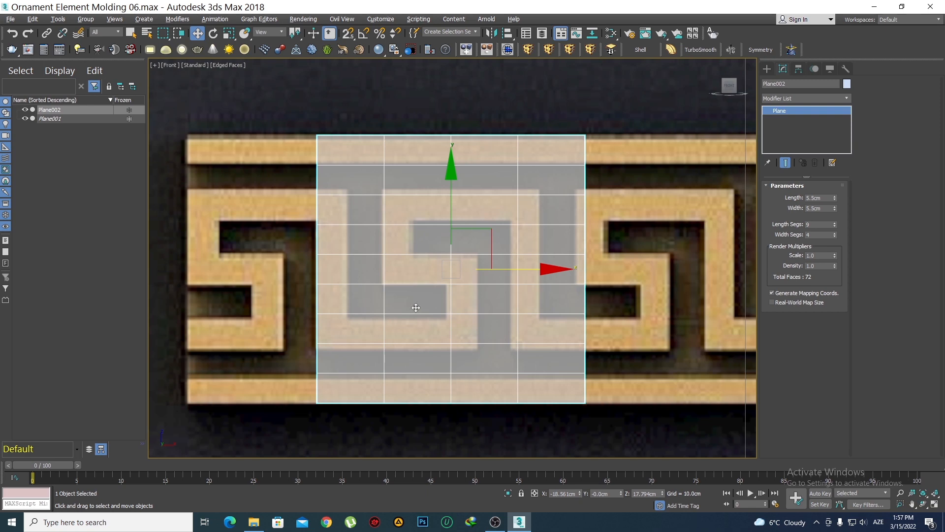
Step: Set the plane's width segments to 9 to match the columns of the reference pattern
left_click(834, 233)
left_click(835, 232)
left_click(835, 233)
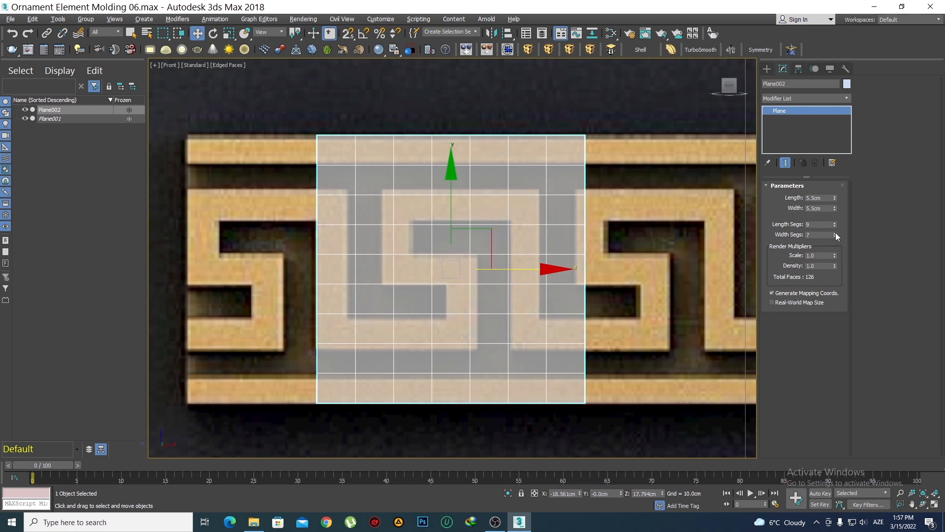
left_click(834, 233)
left_click(834, 233)
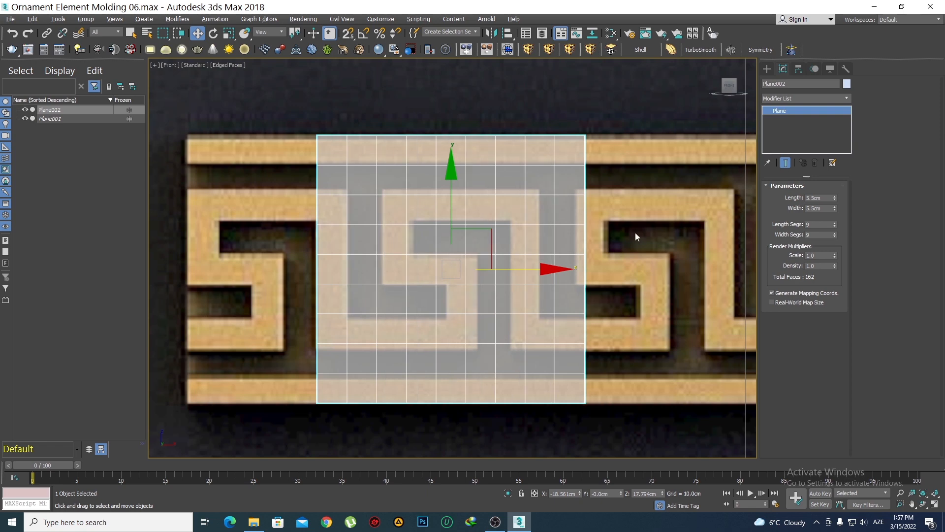
scroll(521, 220, "down", 2)
scroll(571, 231, "up", 2)
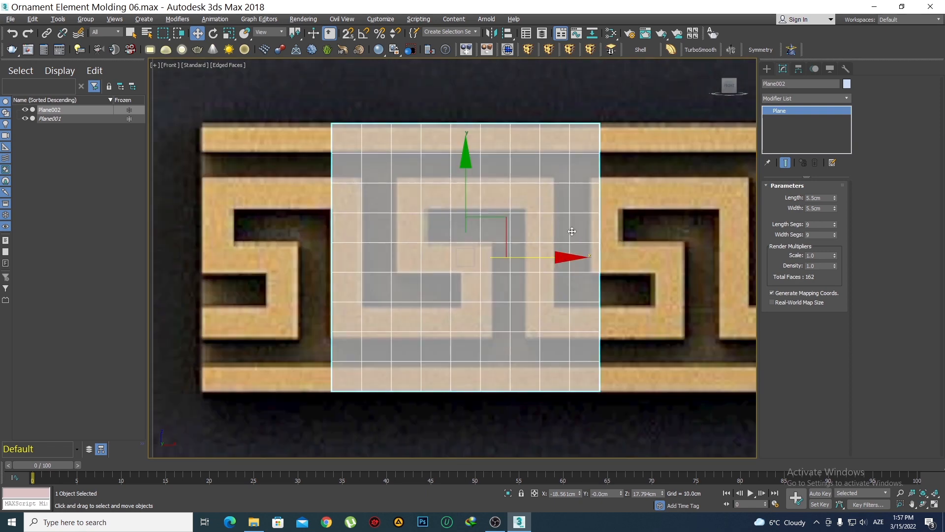
Step: Convert the plane to an Editable Poly and switch to polygon editing
right_click(793, 114)
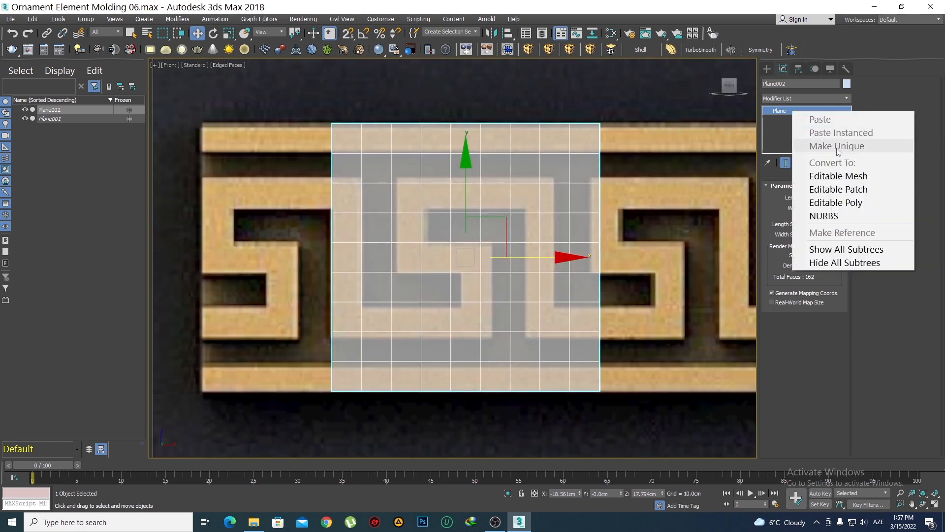
left_click(851, 203)
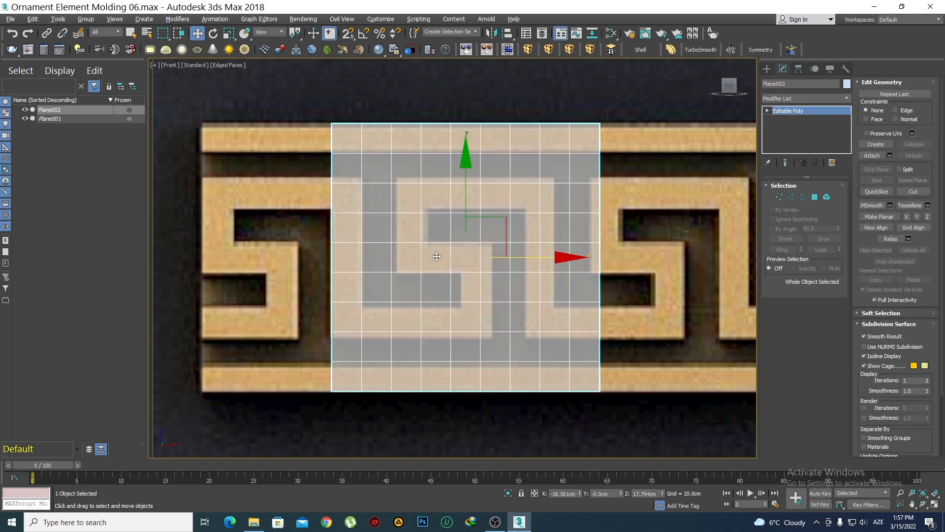
middle_click_drag(437, 256, 397, 254)
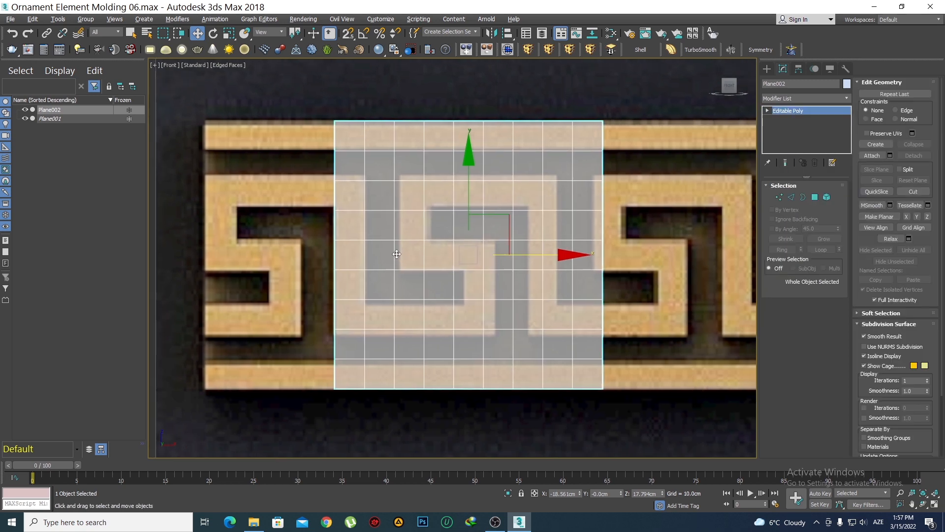
key("4")
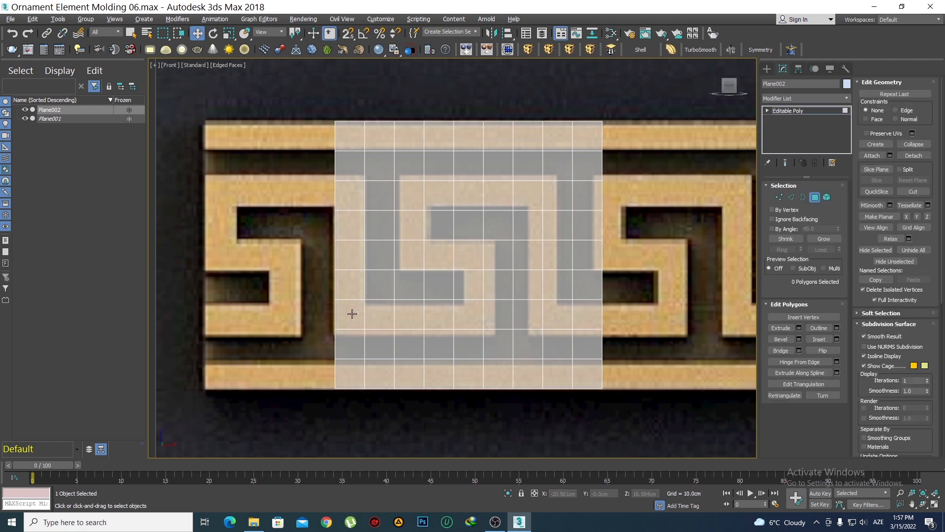
Step: Select three polygons on the motif's lower arm plus the complete bottom and top rows of the grid
left_click(350, 315)
left_click(377, 314, "ctrl")
key("q")
left_click(408, 312, "ctrl")
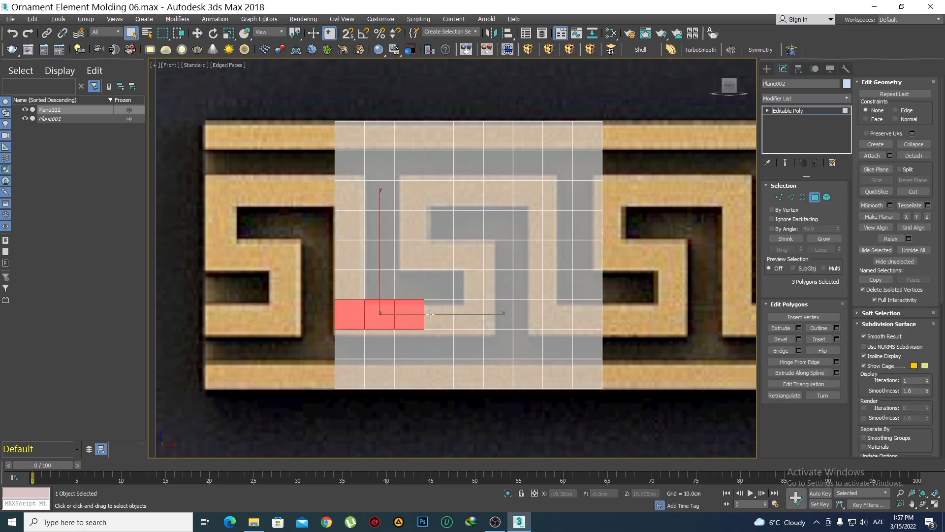
left_click(357, 365, "ctrl")
left_click(385, 369, "ctrl")
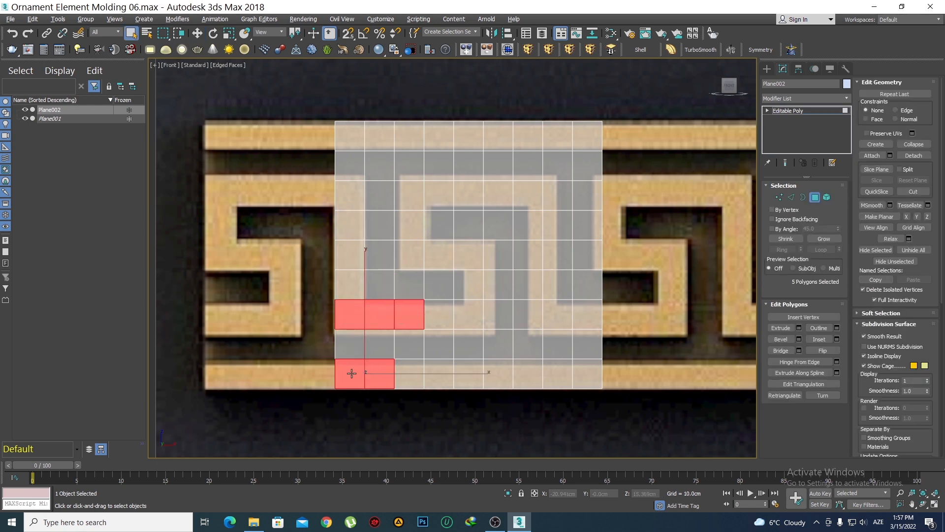
left_click_drag(351, 374, 610, 412)
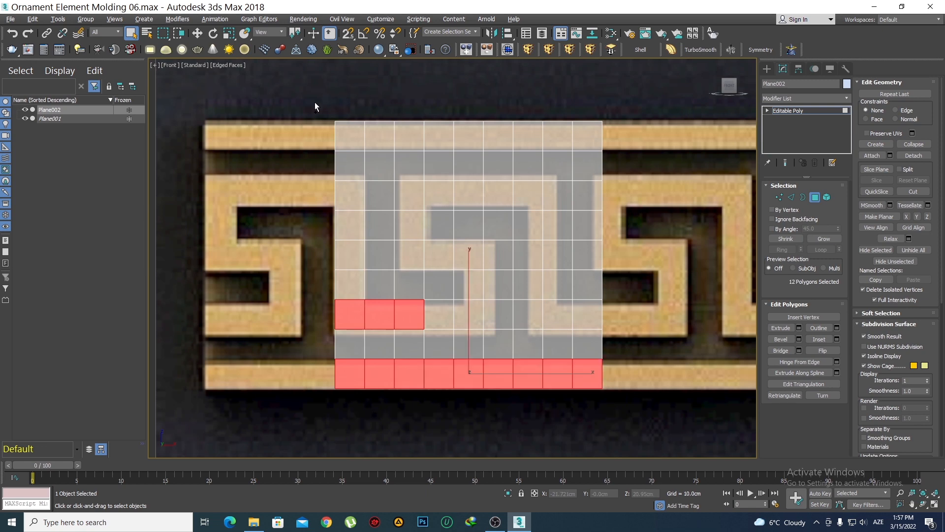
left_click_drag(316, 106, 627, 141, "ctrl")
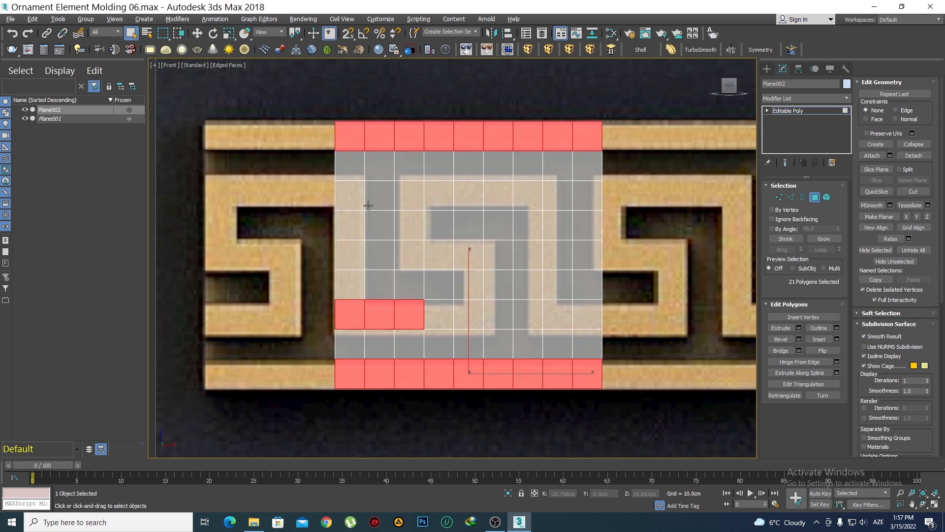
Step: Add the polygons tracing the S-shaped key, its upper bar, its descending leg and its foot out to the grid's right edge
left_click(437, 315, "ctrl")
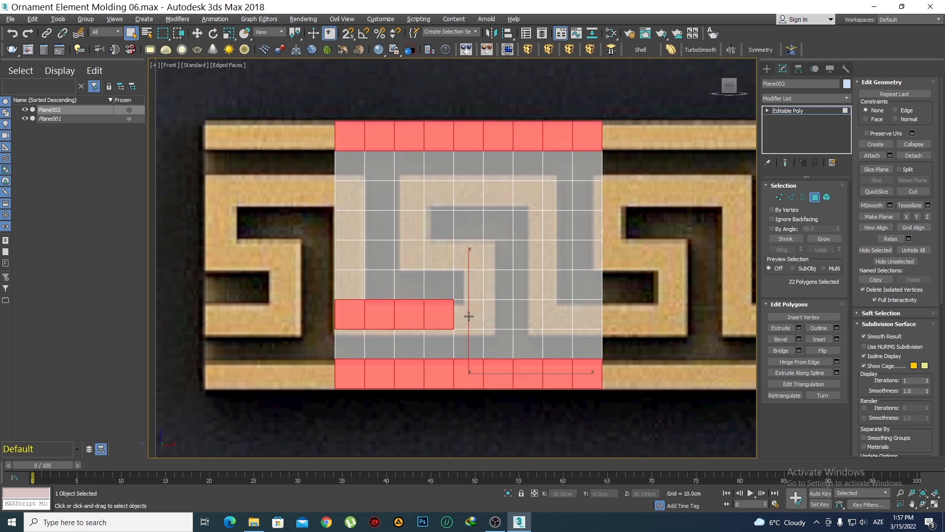
left_click(468, 314, "ctrl")
left_click(470, 285, "ctrl")
left_click(468, 255, "ctrl")
left_click(437, 254, "ctrl")
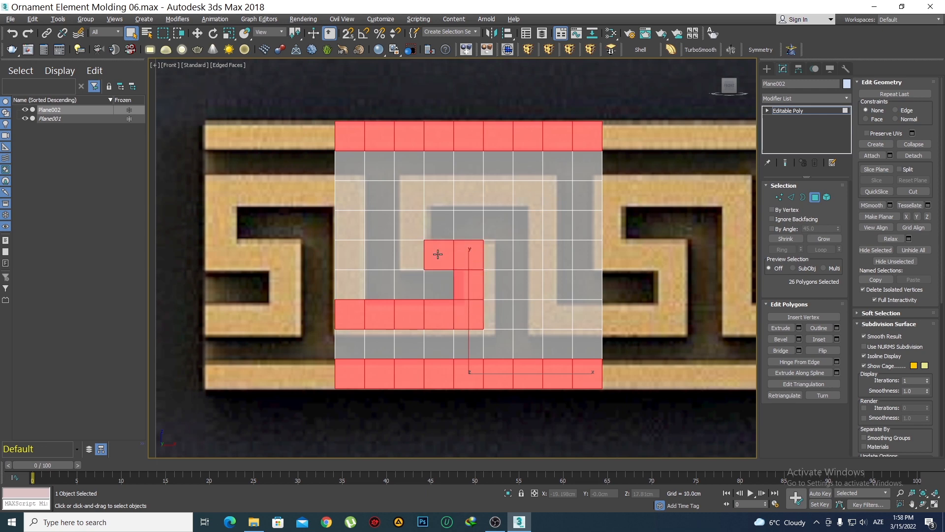
left_click(412, 253, "ctrl")
left_click(409, 225, "ctrl")
left_click(411, 197, "ctrl")
left_click(440, 196, "ctrl")
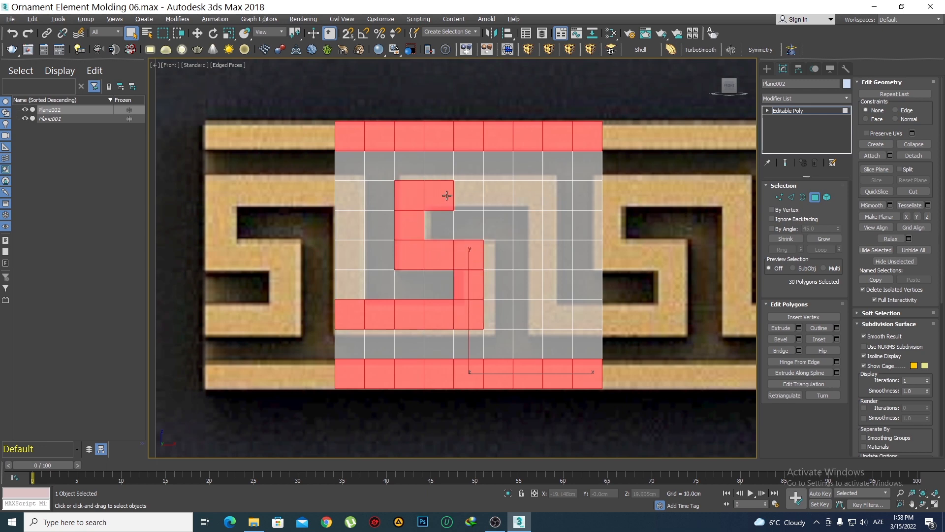
left_click(469, 195, "ctrl")
left_click(497, 193, "ctrl")
left_click(522, 193, "ctrl")
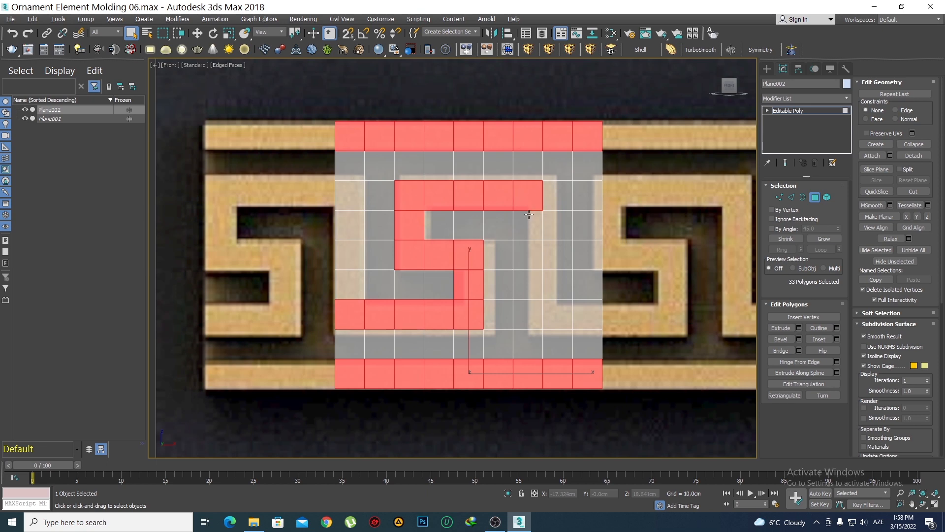
left_click(528, 222, "ctrl")
left_click(525, 255, "ctrl")
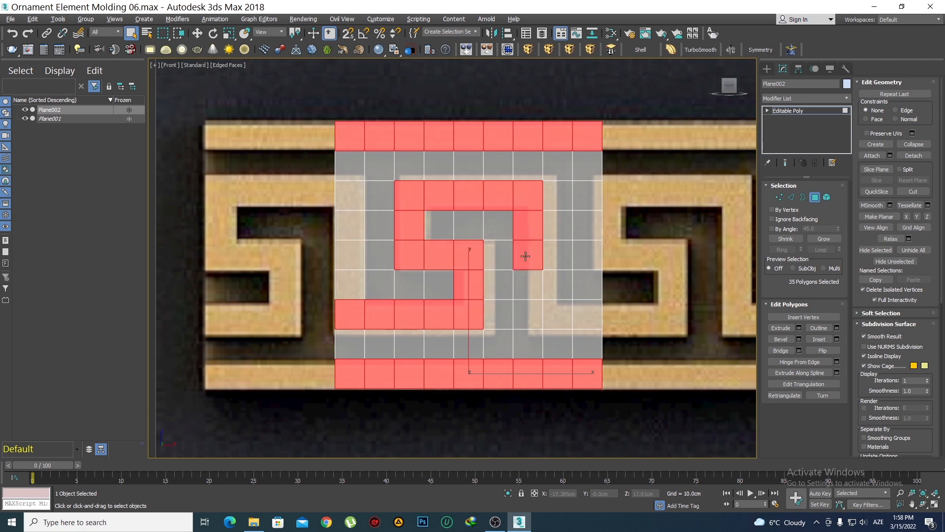
left_click(525, 311, "ctrl")
left_click(551, 315, "ctrl")
left_click(578, 310, "ctrl")
scroll(582, 308, "down", 5)
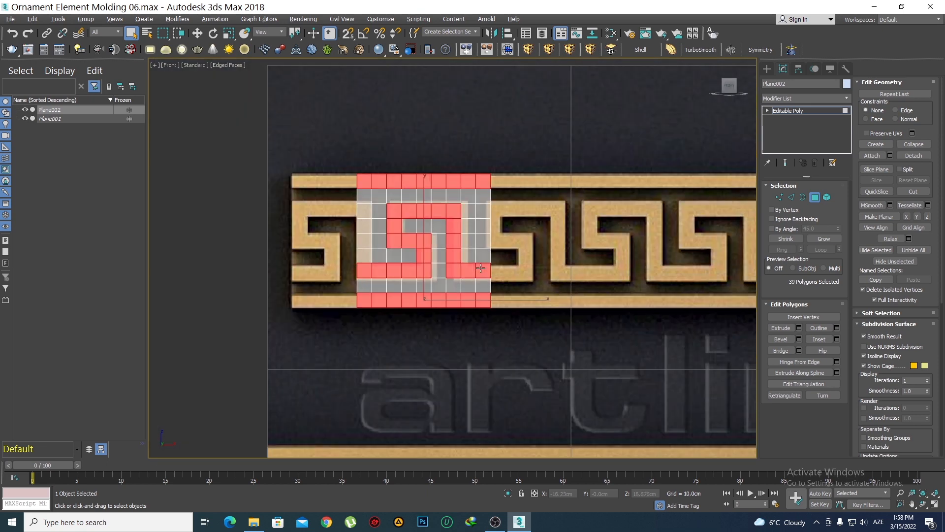
scroll(480, 267, "up", 3)
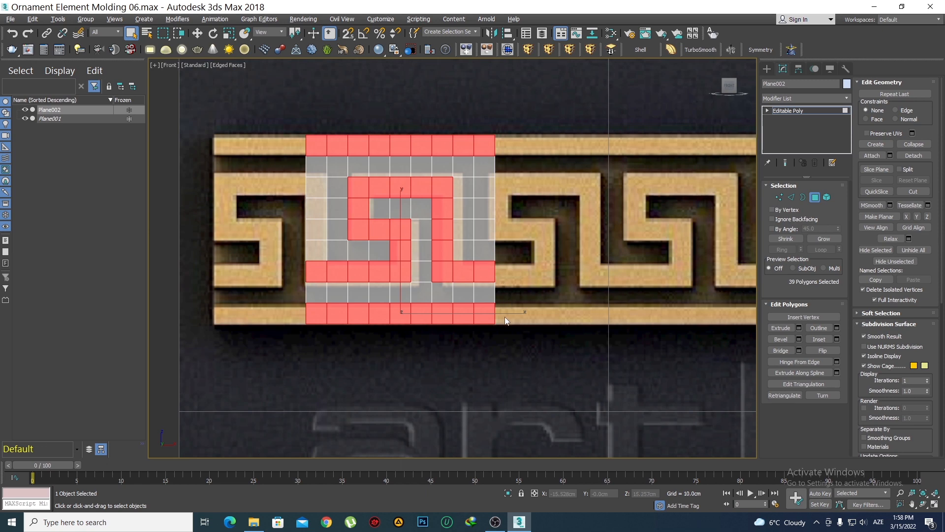
Step: Remove the polygons in the outermost right and left columns from the selection
left_click_drag(518, 343, 485, 102, "alt")
middle_click_drag(433, 236, 524, 228)
scroll(523, 228, "up", 2)
middle_click_drag(410, 223, 394, 233)
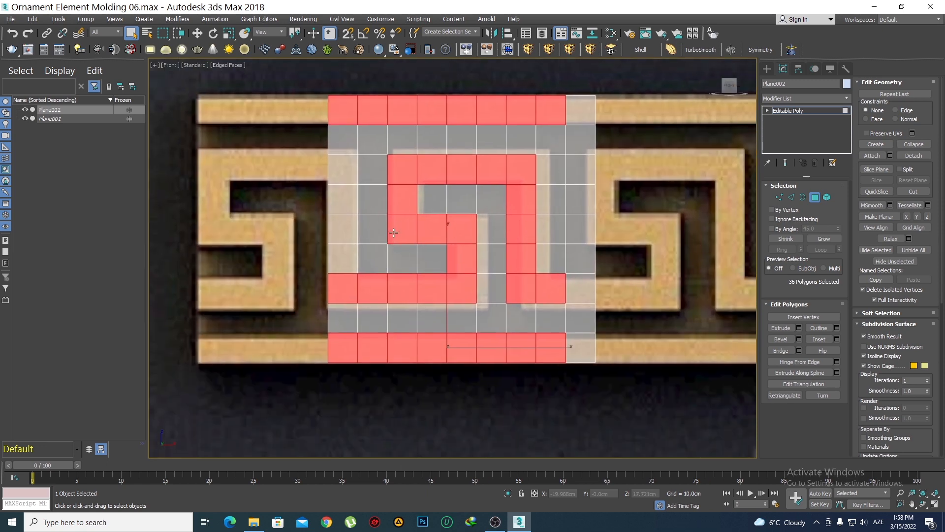
left_click_drag(305, 103, 339, 396, "alt")
middle_click_drag(527, 279, 452, 291)
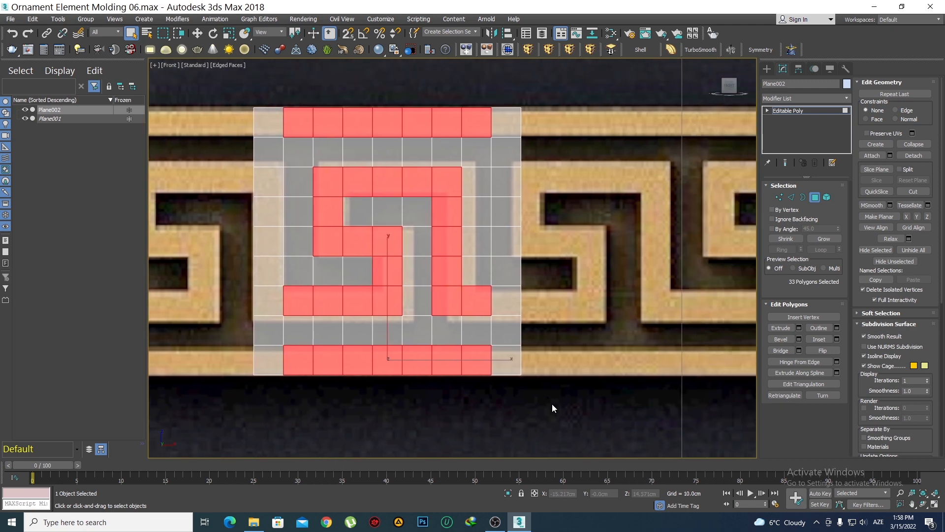
Step: Delete the outermost right and left columns of polygons from the grid
left_click_drag(510, 93, 509, 94)
key("Delete")
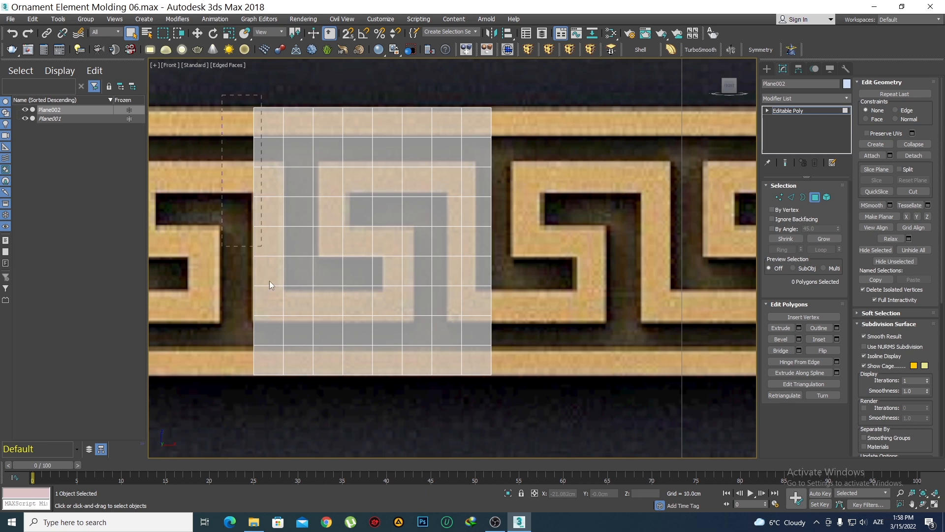
left_click_drag(269, 284, 274, 407)
key("Delete")
middle_click_drag(390, 317, 409, 317)
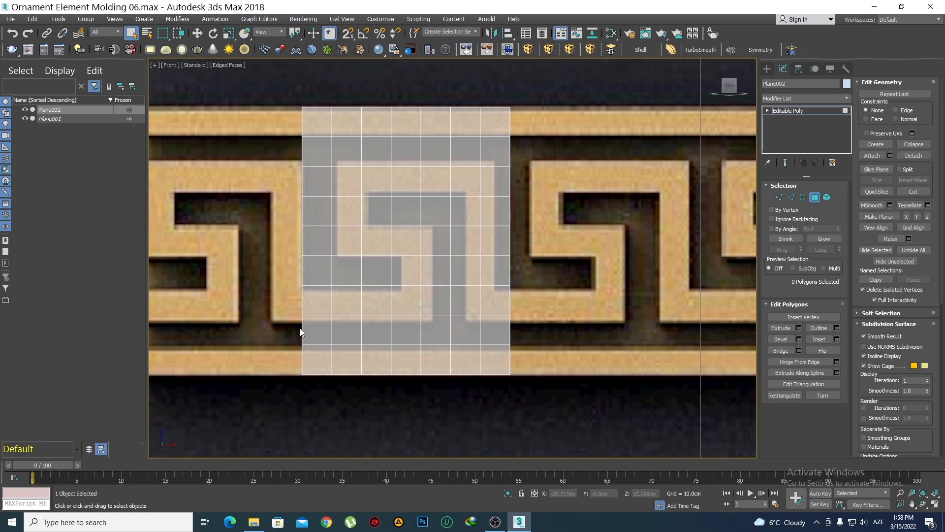
Step: Select all polygons in the bottom and top rows of the trimmed grid for the molding's border strips
left_click_drag(301, 333, 536, 329)
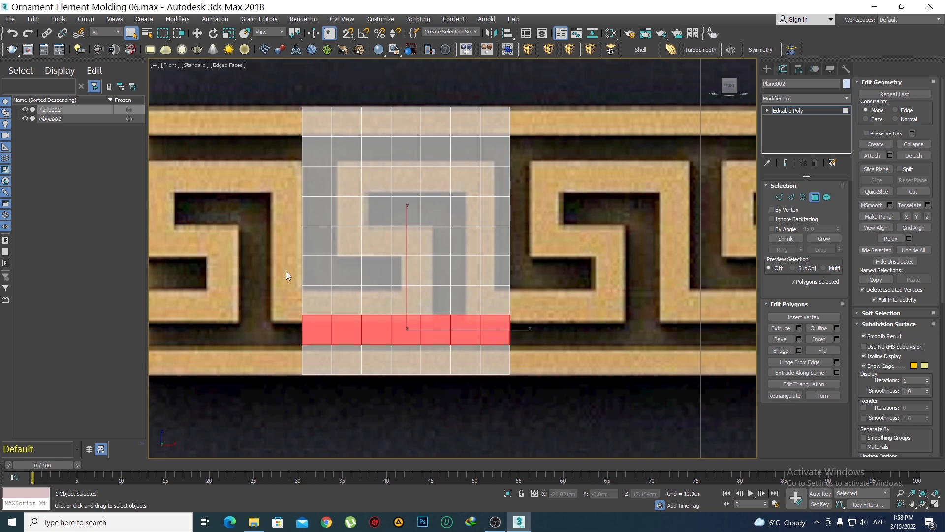
left_click(317, 358)
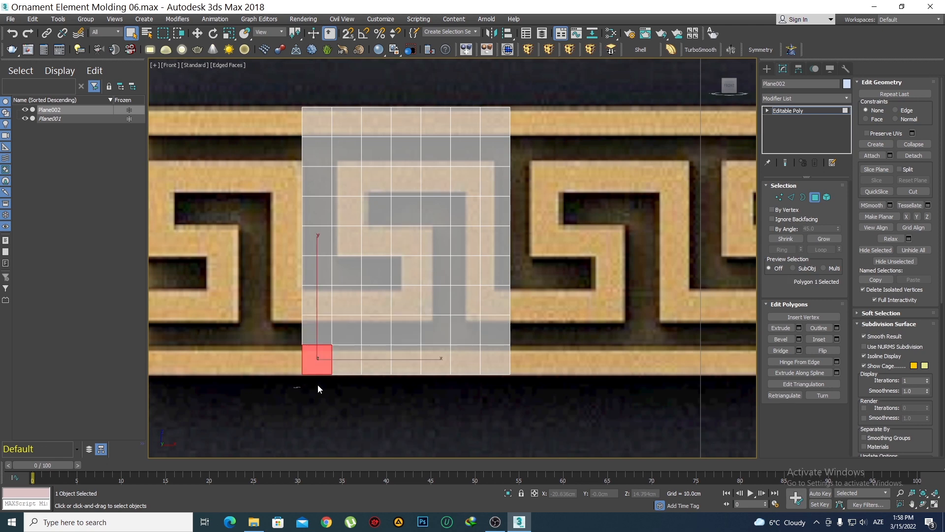
left_click_drag(318, 389, 559, 359)
left_click_drag(289, 103, 518, 127, "ctrl")
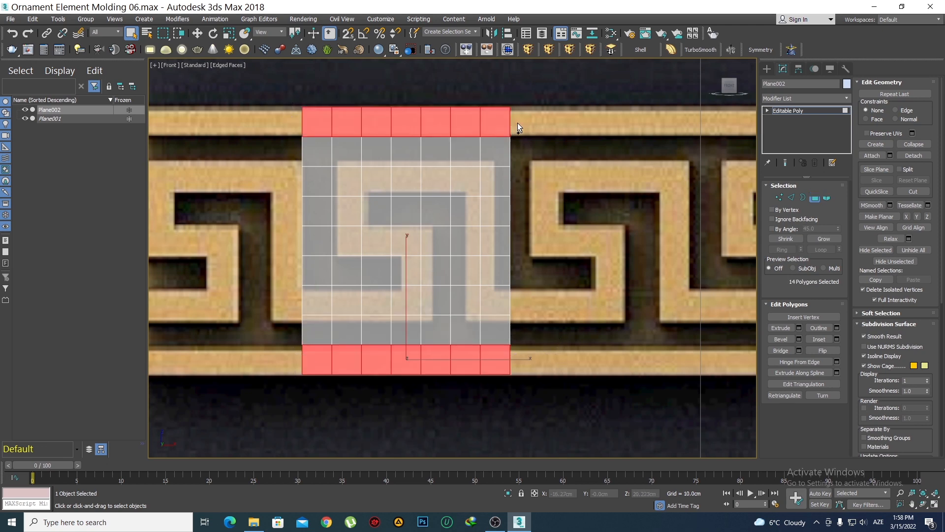
Step: Add the polygons tracing the S-shaped key, from the lower-left bar through to the foot at the grid's right edge, to the selection
left_click(310, 298, "ctrl")
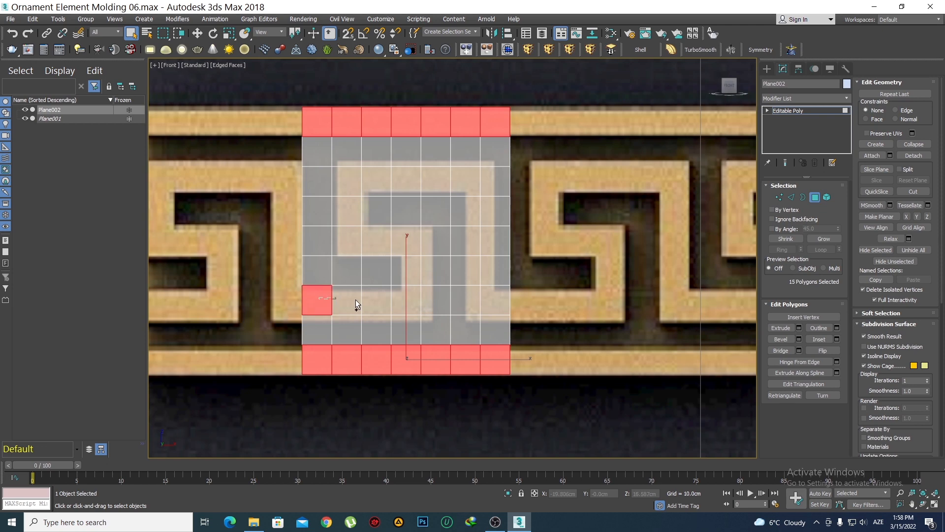
left_click_drag(356, 304, 414, 301, "ctrl")
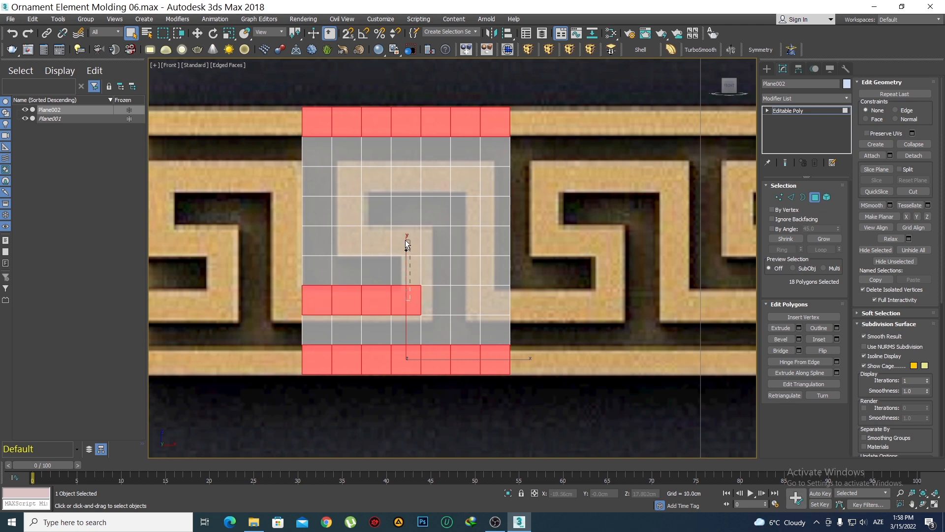
left_click_drag(407, 238, 409, 268, "ctrl")
left_click_drag(370, 242, 465, 176, "ctrl")
left_click_drag(466, 176, 479, 297, "ctrl")
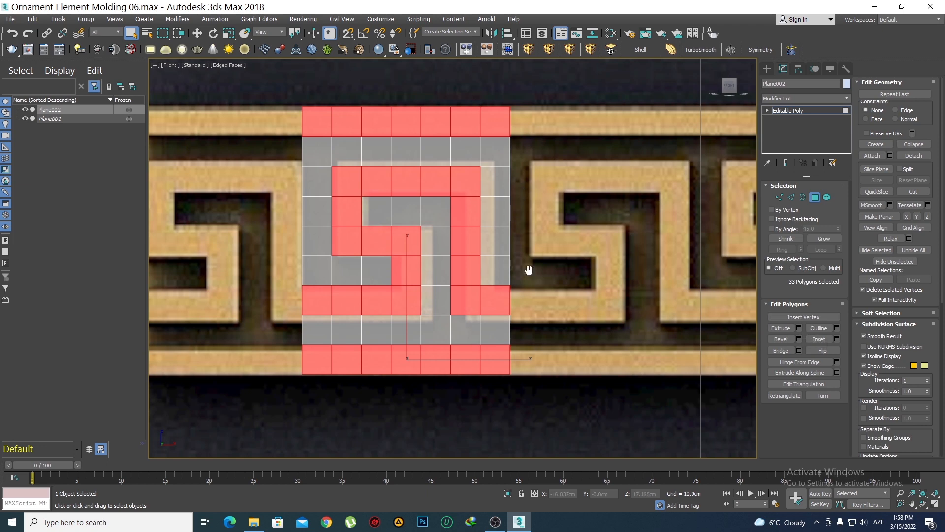
Step: Extrude the selected key and border polygons to a height of 0.5 cm
scroll(518, 278, "down", 3)
key("p")
key("z")
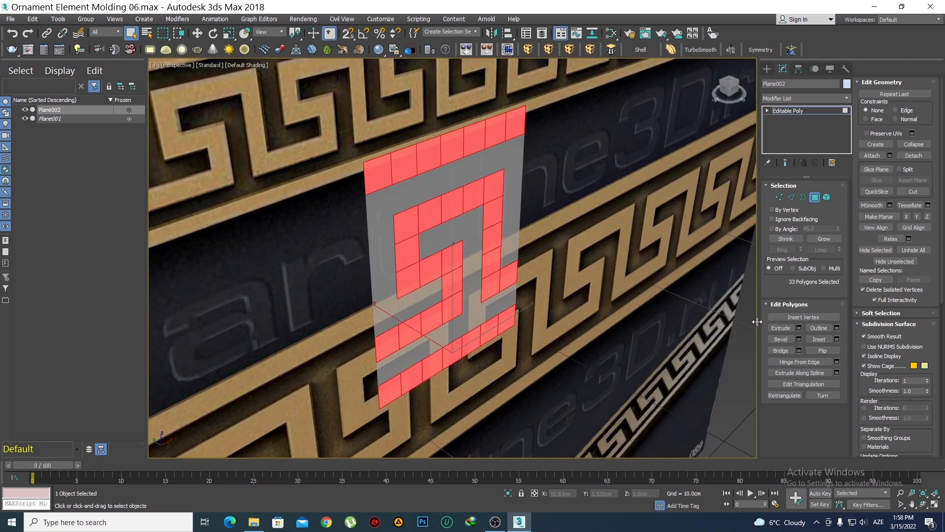
left_click(799, 327)
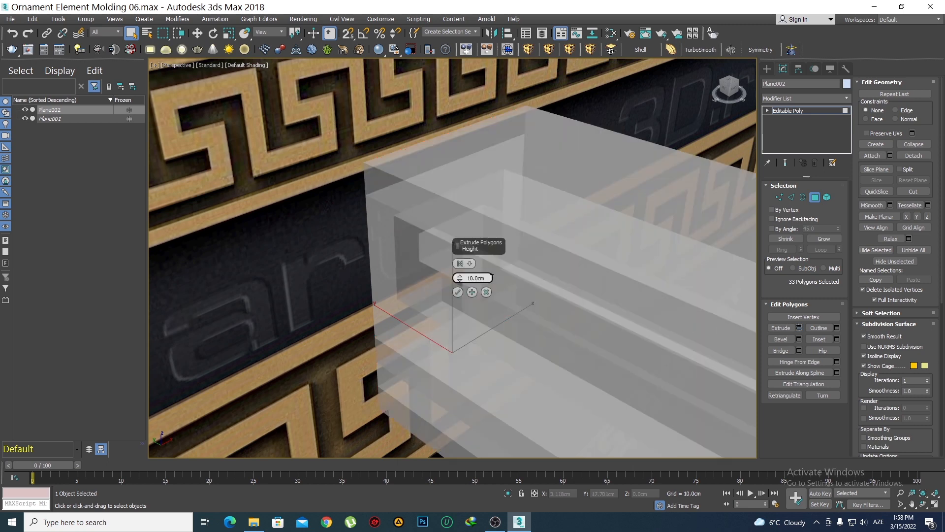
type("1")
key("Return")
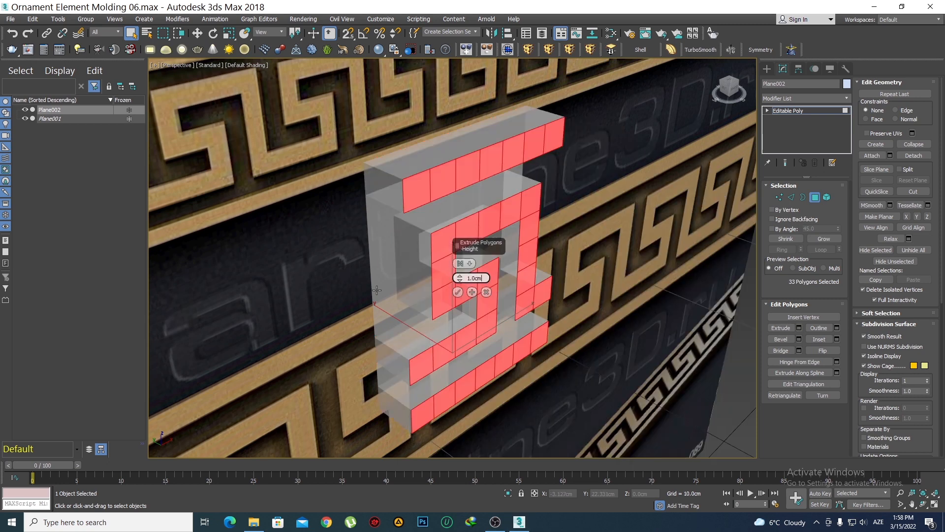
left_click_drag(486, 280, 396, 270)
type(".5")
key("Return")
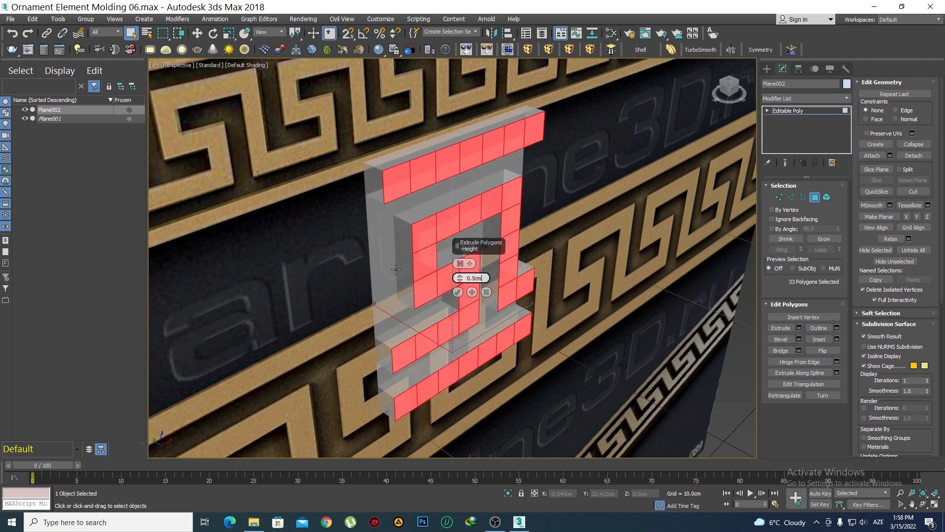
left_click(458, 293)
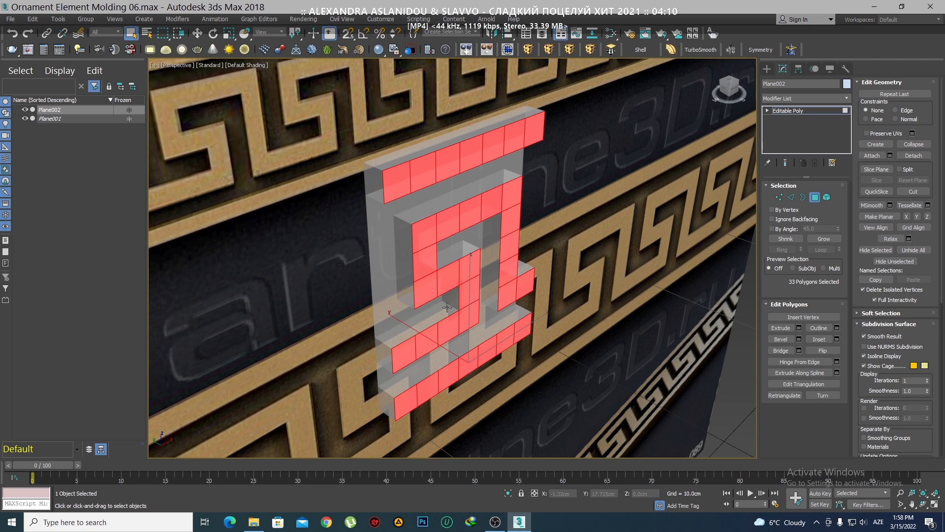
Step: Move the extruded front polygons back along Y in the top view to make the relief about half as deep
middle_click_drag(447, 307, 420, 285, "alt")
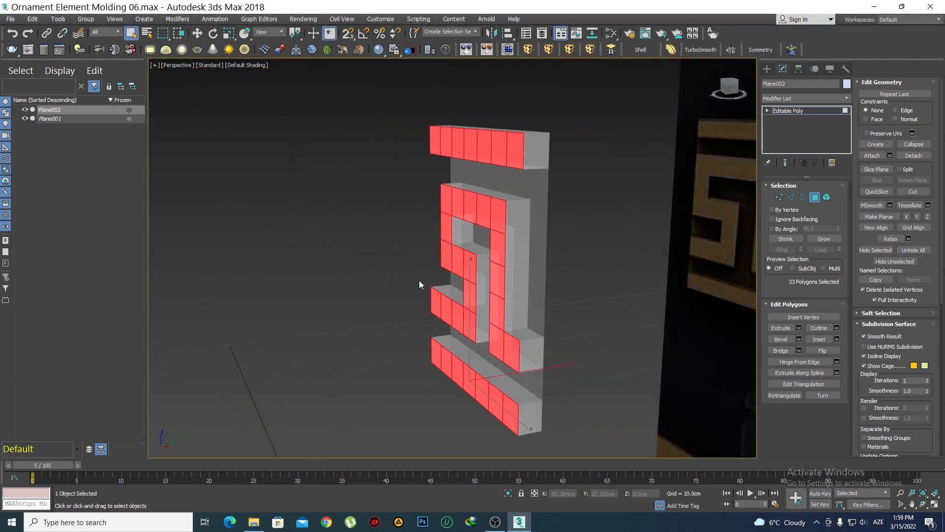
key("t")
key("w")
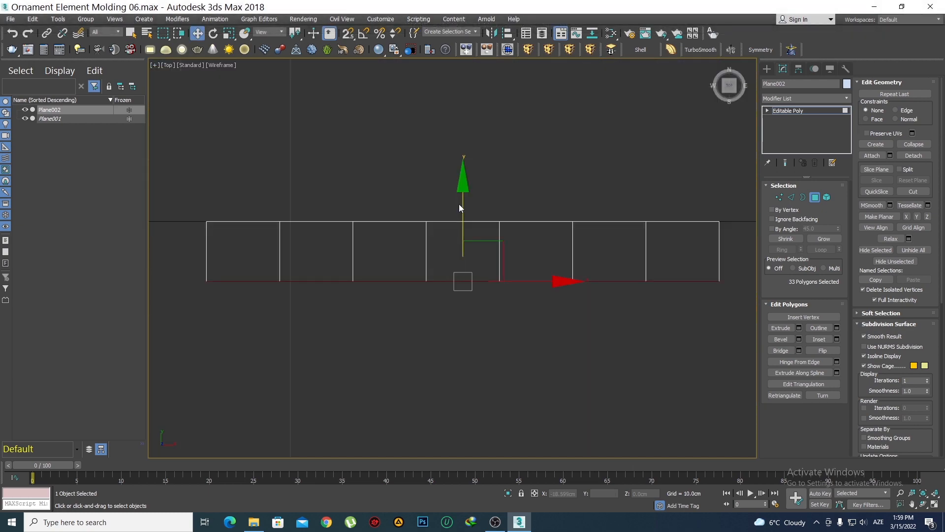
left_click_drag(462, 199, 468, 170)
middle_click_drag(434, 247, 420, 288)
scroll(419, 288, "down", 3)
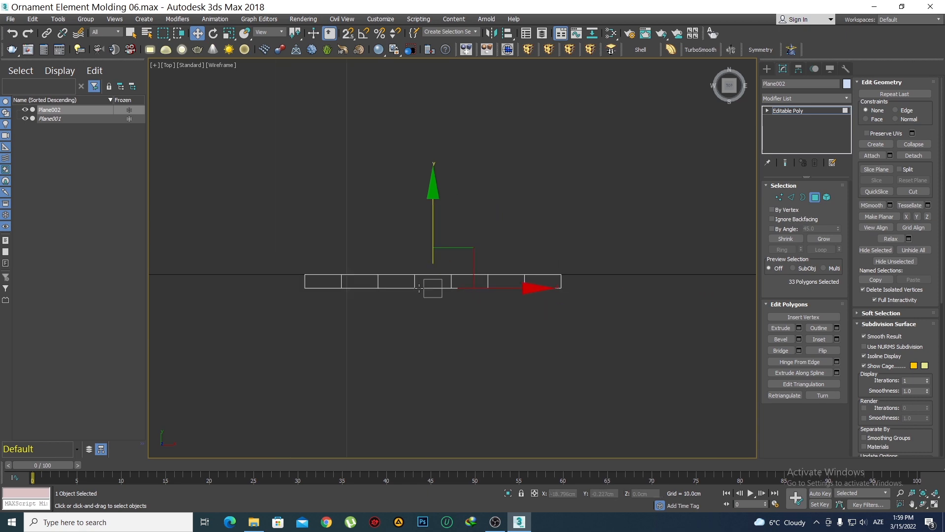
Step: Remove the raised end-cap polygons at the ornament's right edge and show edged faces in the perspective view
key("p")
mouse_move(565, 286)
middle_mouse_down("alt")
mouse_move(542, 284)
mouse_move(596, 280)
mouse_move(564, 347)
mouse_move(497, 265)
mouse_move(489, 322)
mouse_move(482, 276)
middle_mouse_up("alt")
scroll(563, 348, "up", 5)
key("q")
left_click(564, 326)
scroll(498, 265, "down", 2)
left_click(507, 296)
key("F4")
scroll(482, 194, "down", 3)
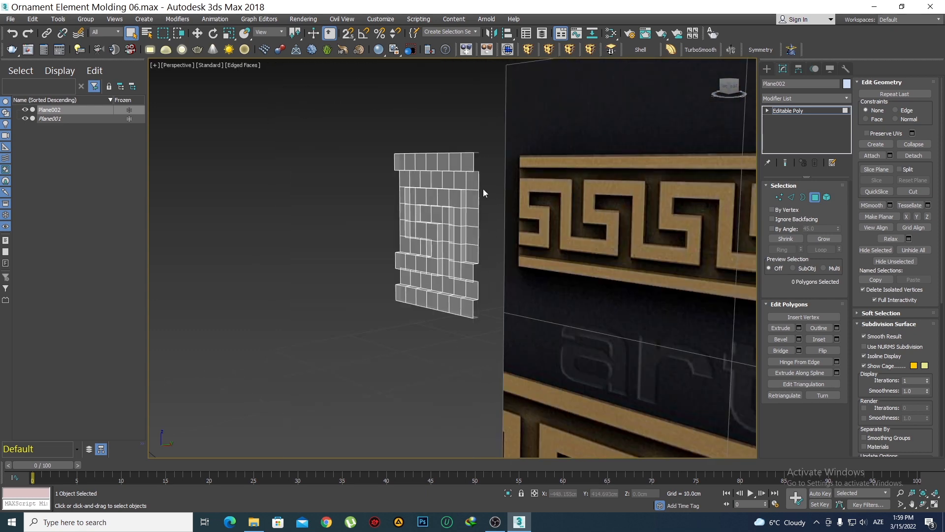
Step: Delete the end-cap polygons of the key's lower bar, the bottom border and the top border at the ornament's left edge
middle_click_drag(483, 241, 418, 238, "alt")
middle_click_drag(266, 283, 369, 288, "alt")
left_click(349, 288)
key("Delete")
left_click(349, 347)
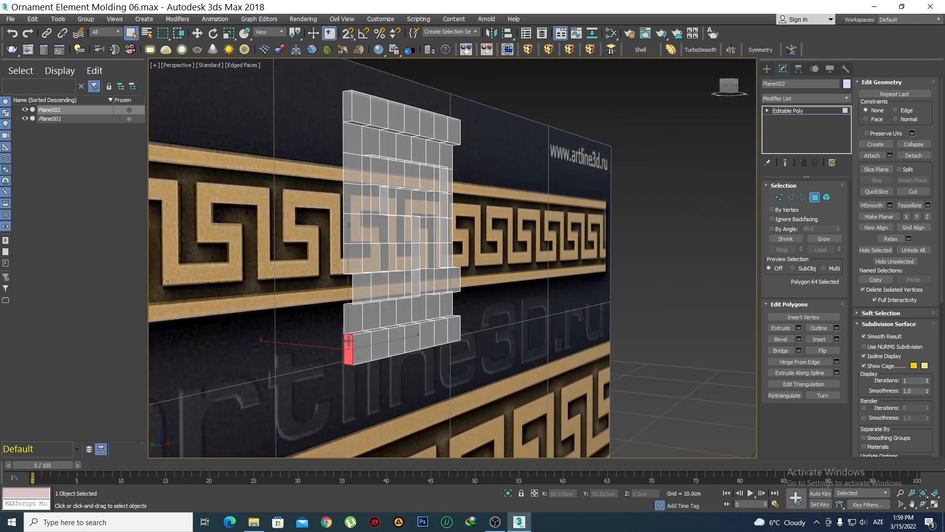
key("Delete")
left_click(347, 106)
key("Delete")
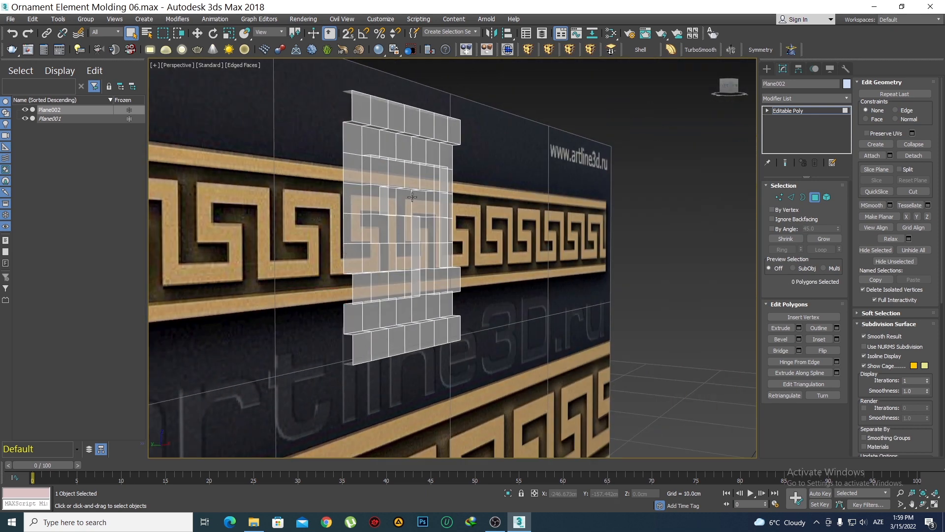
Step: Leave polygon editing and select the front upper and lower edge runs of the top border strip
middle_click_drag(459, 247, 357, 252, "alt")
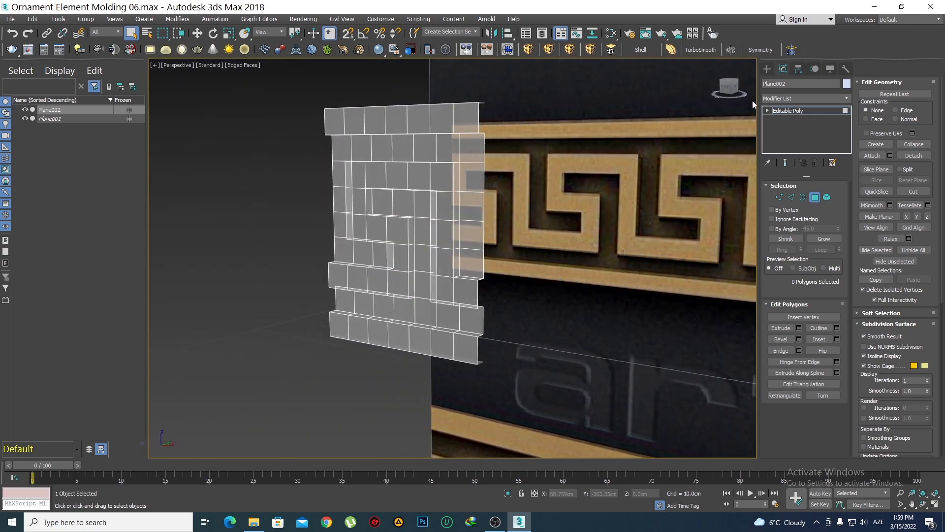
left_click(766, 71)
middle_click_drag(451, 234, 518, 253)
scroll(403, 199, "up", 5)
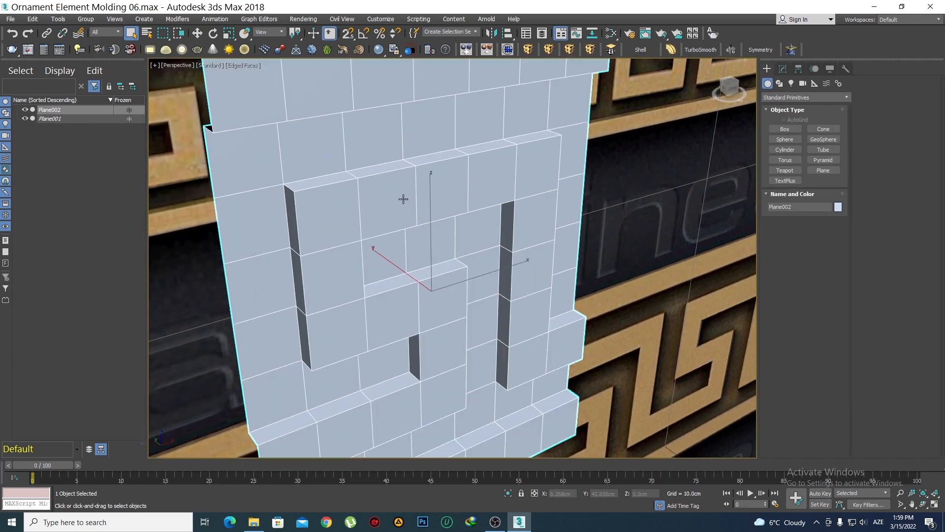
mouse_move(403, 199)
middle_mouse_down("alt")
mouse_move(401, 141)
mouse_move(418, 205)
middle_mouse_up("alt")
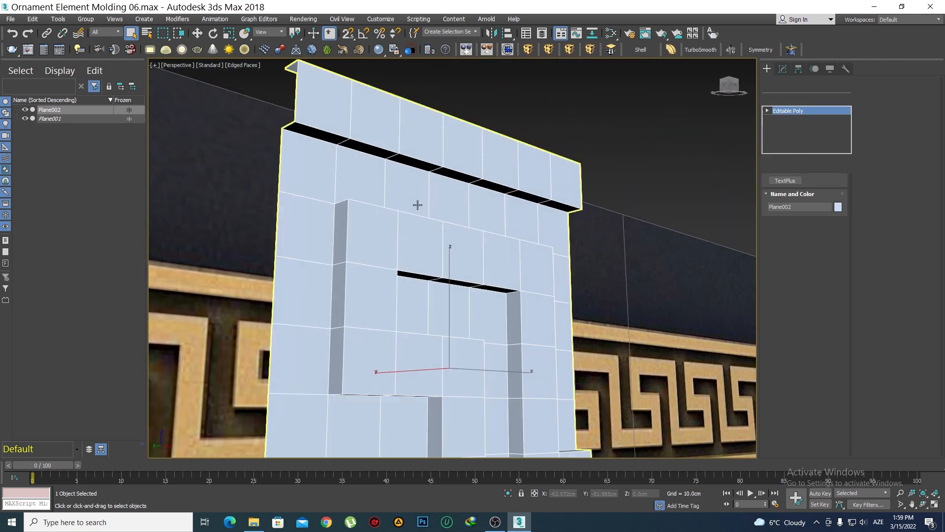
key("2")
left_click(373, 146)
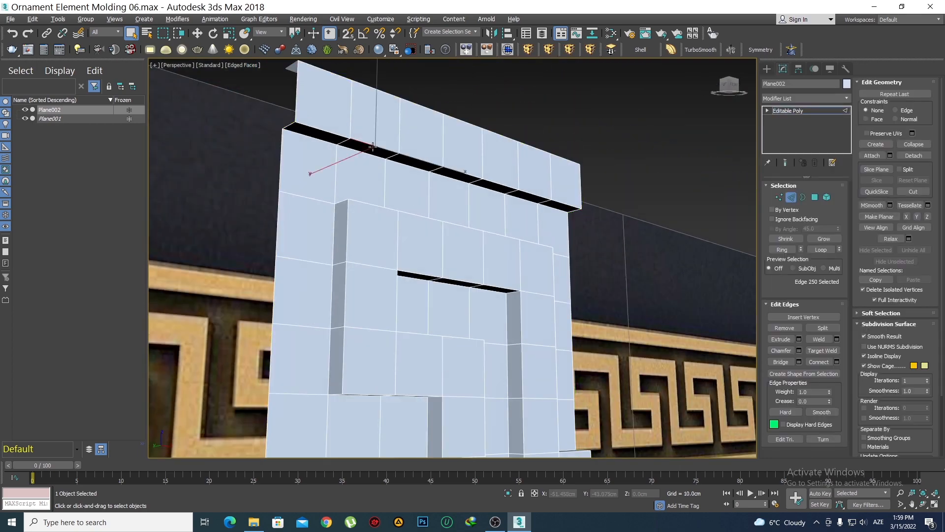
double_click(372, 146)
middle_click_drag(372, 146, 337, 190, "alt")
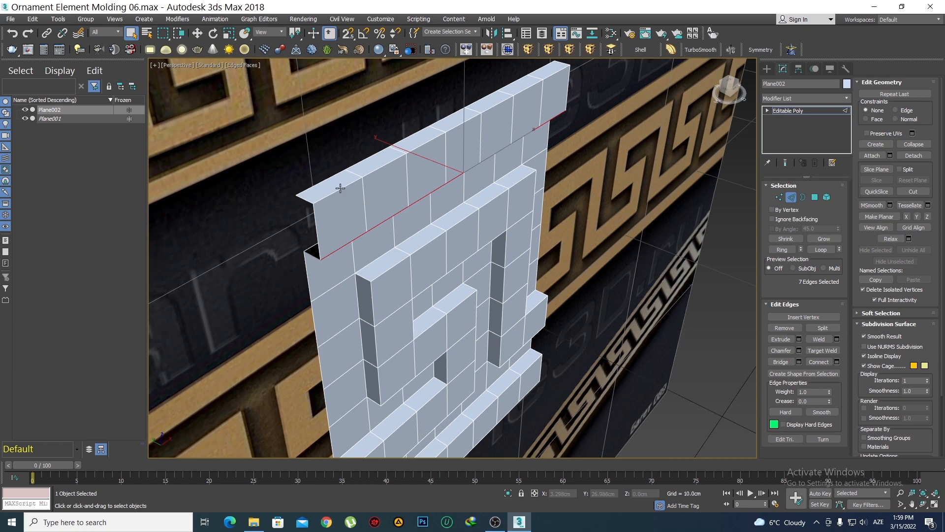
left_click(340, 188, "ctrl")
double_click(340, 188, "ctrl")
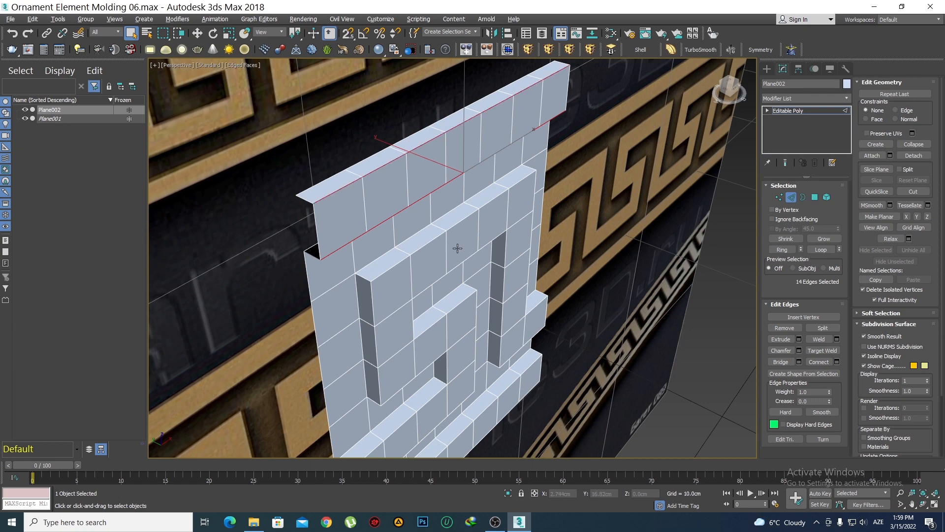
Step: Add the front edge run along the top of the raised key to the selection
middle_click_drag(449, 247, 426, 210, "alt")
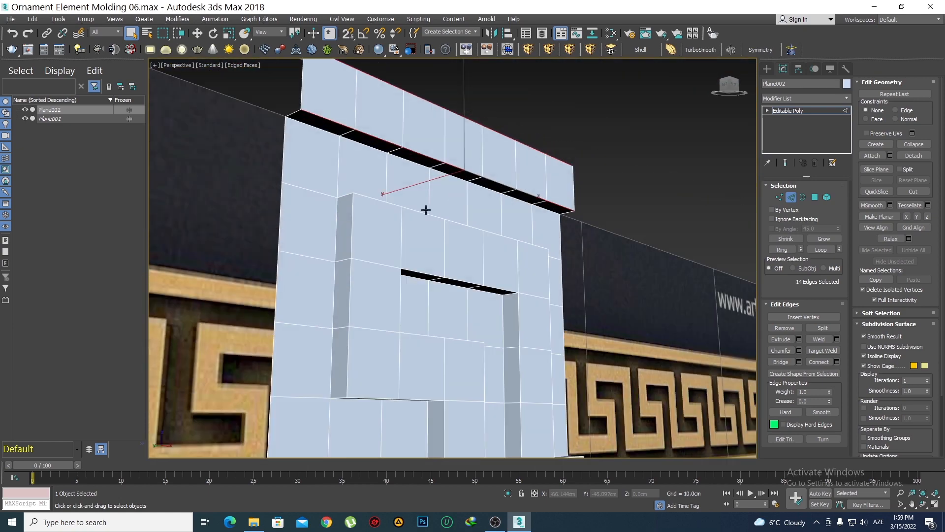
left_click(367, 199, "ctrl")
double_click(367, 199, "ctrl")
scroll(427, 266, "down", 3)
middle_click_drag(426, 266, 421, 209)
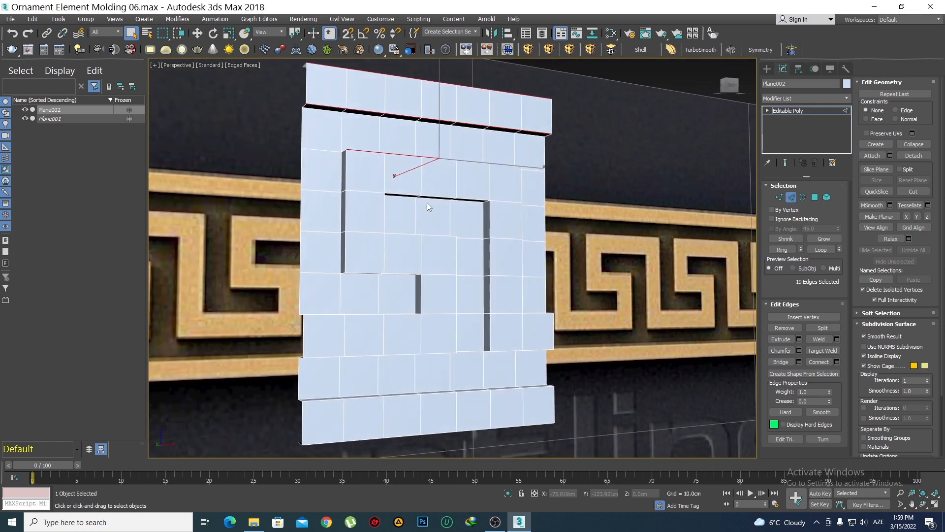
Step: Add the front upper and lower edge runs of the bottom border strip to the selection
scroll(427, 203, "down", 5)
middle_click_drag(433, 209, 437, 289, "alt")
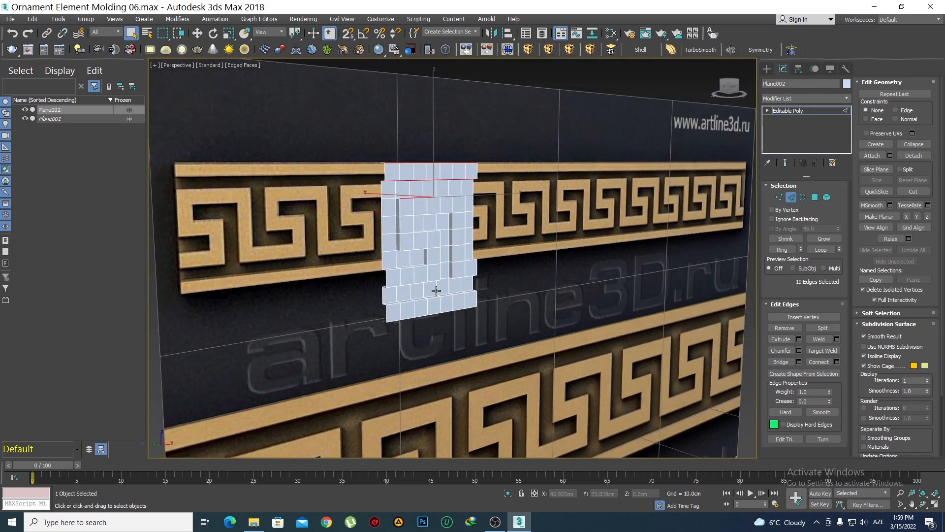
scroll(437, 289, "up", 4)
left_click(410, 300, "ctrl")
double_click(411, 300, "ctrl")
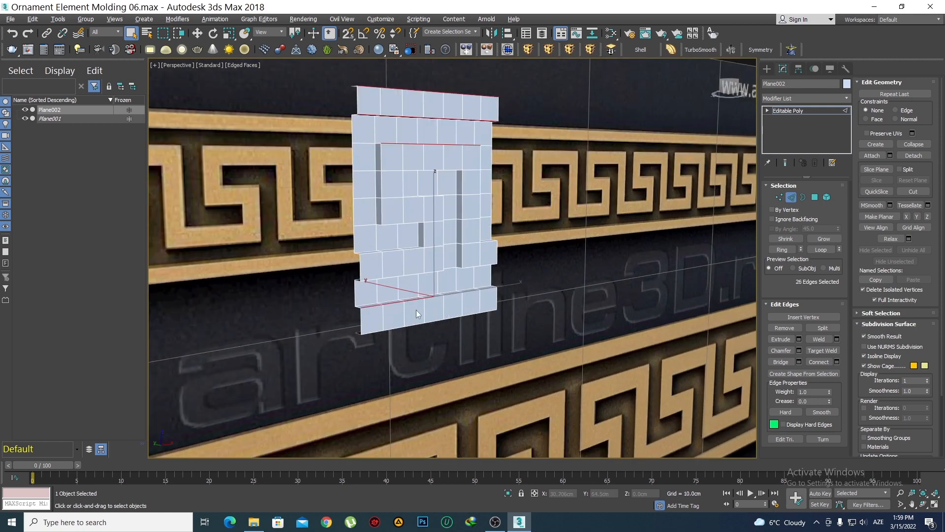
left_click(411, 325, "ctrl")
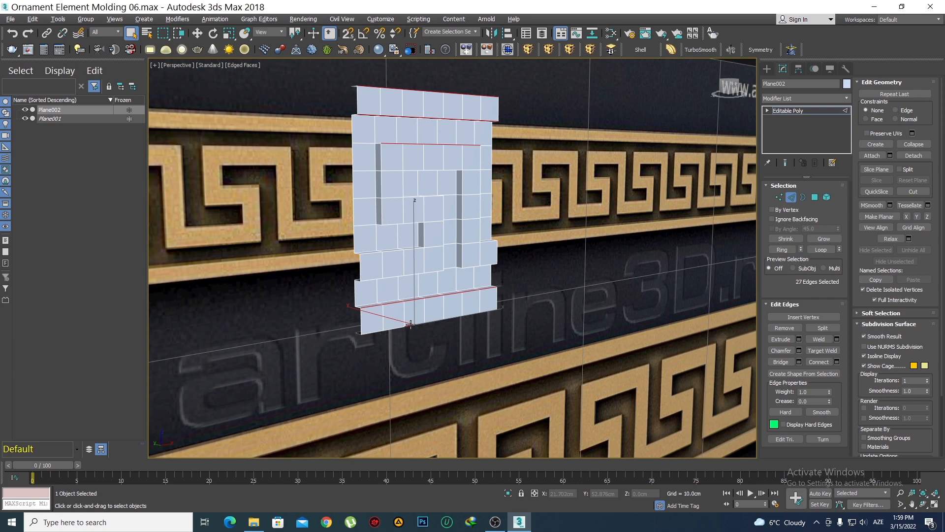
double_click(411, 324, "ctrl")
Step: Add the key's outer left edges, the edges around the small lower notch and the lower bar's top edges to the selection
middle_click_drag(437, 241, 448, 313)
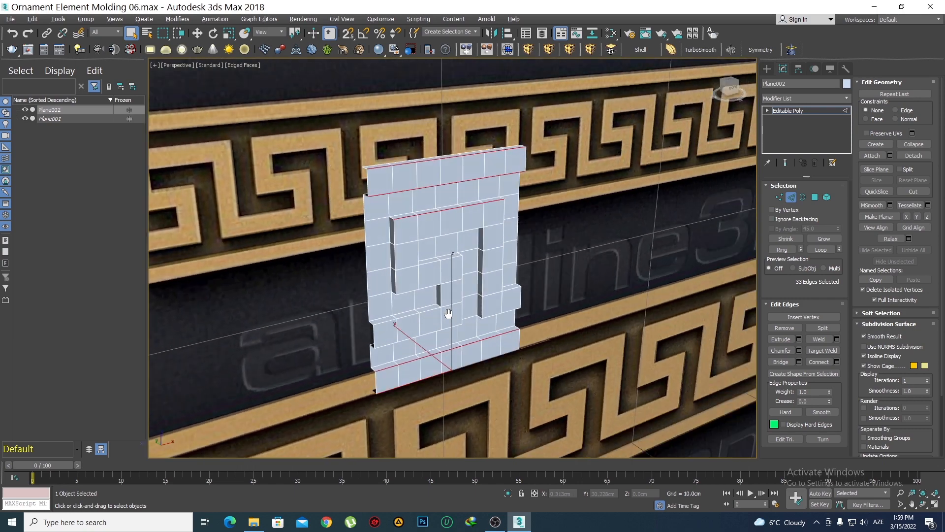
scroll(391, 223, "up", 2)
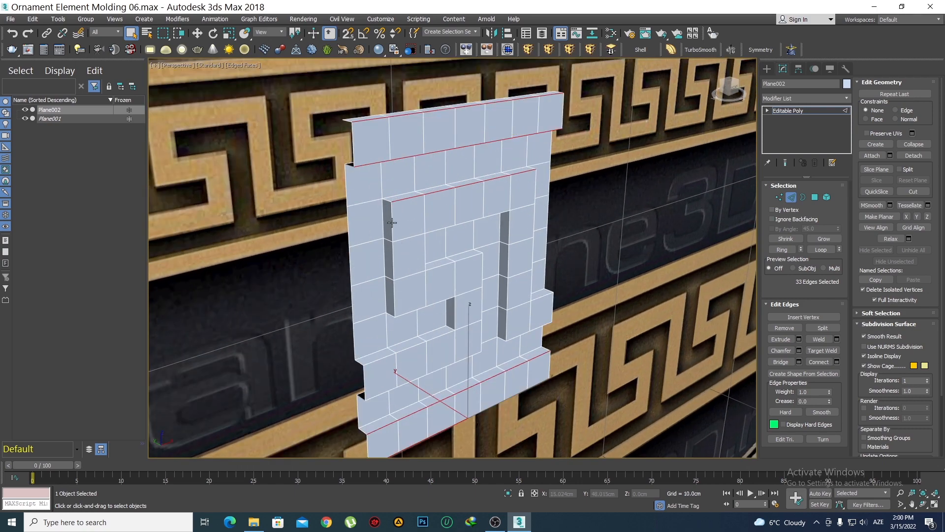
double_click(392, 222, "ctrl")
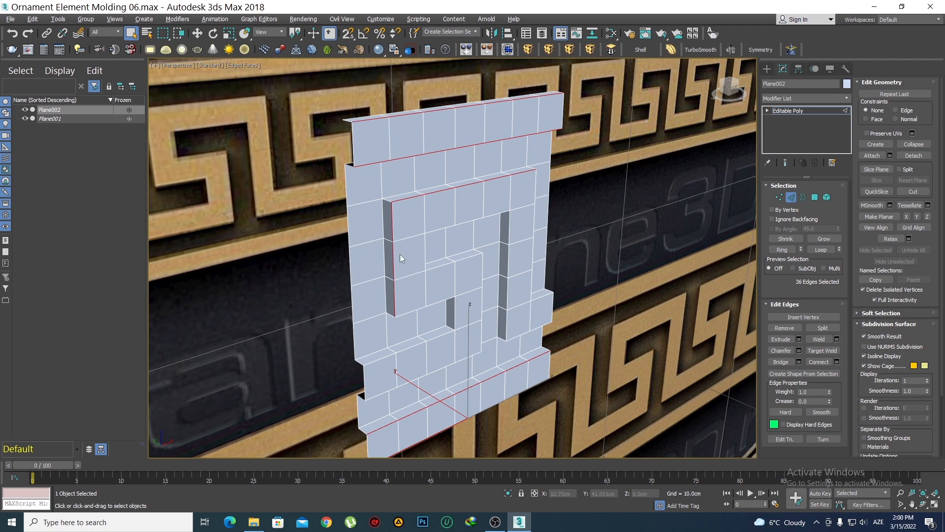
left_click(411, 310, "ctrl")
left_click(426, 309, "ctrl")
left_click(453, 315, "ctrl")
double_click(445, 332, "ctrl")
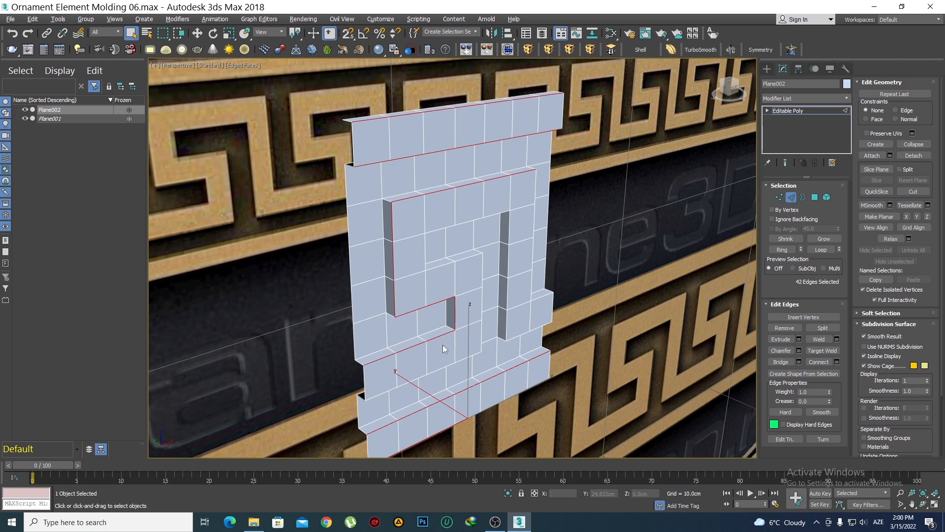
Step: Add the lower bar's bottom edges and the right-hand edges of the key's inner vertical leg to the selection
double_click(452, 365, "ctrl")
left_click(481, 334, "ctrl")
double_click(482, 296, "ctrl")
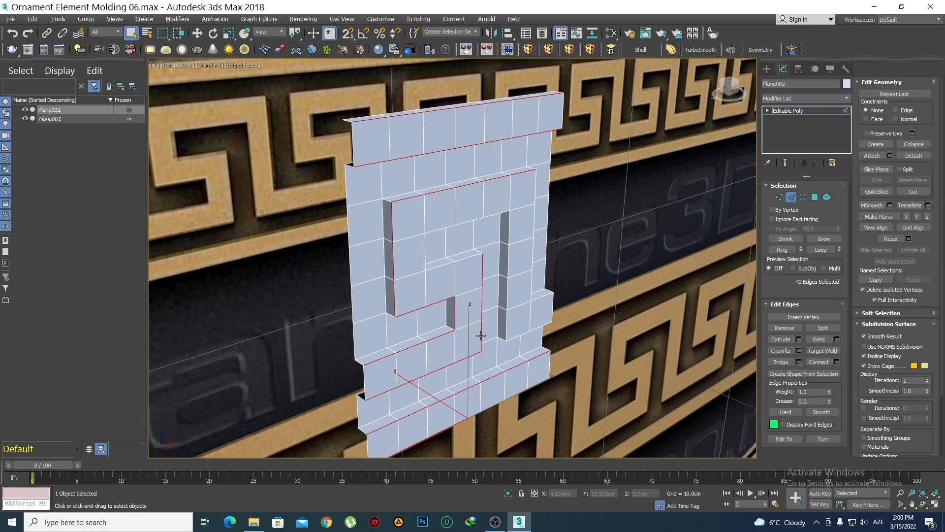
Step: Add the front edges around the key's inner recess and along both sides of the right leg and foot to the selection
left_click(457, 261, "ctrl")
left_click(425, 250, "ctrl")
double_click(433, 233, "ctrl")
left_click(510, 230, "ctrl")
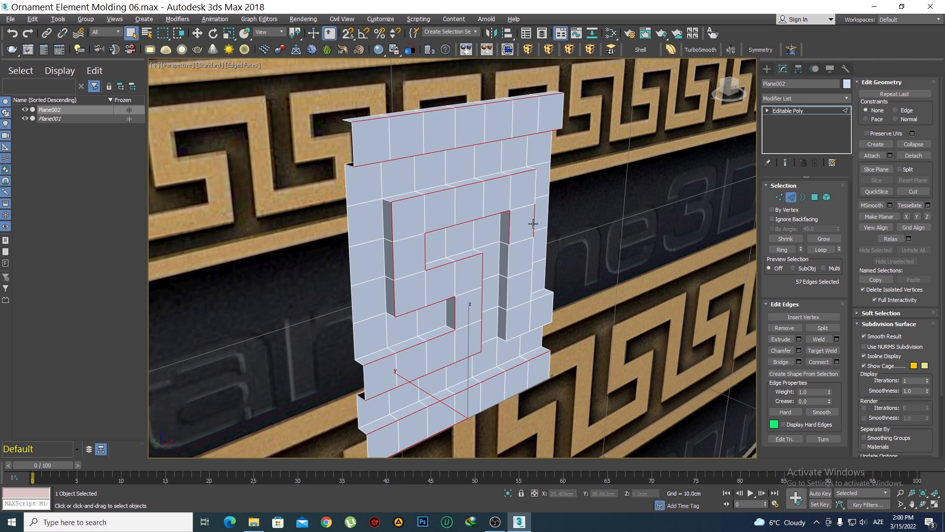
double_click(534, 223, "ctrl")
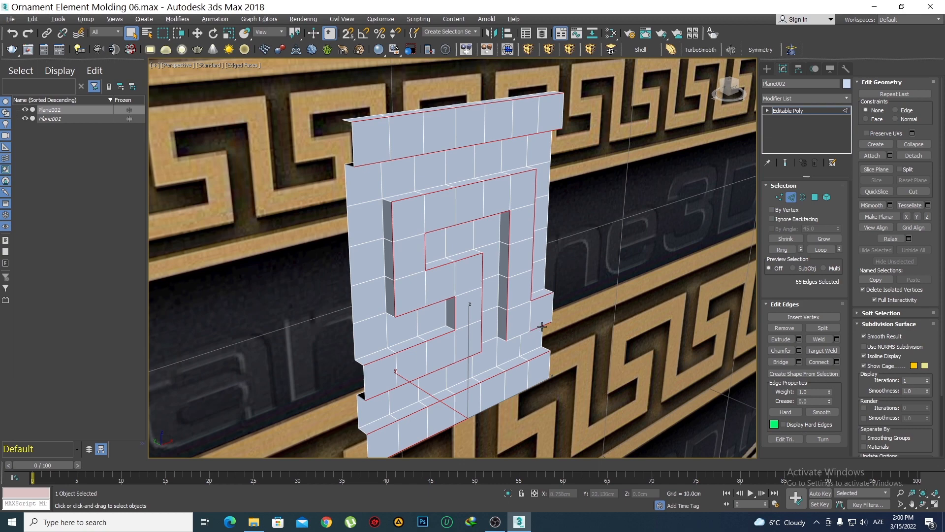
Step: Chamfer the selected edges of the key pattern and border strips by 0.04 cm and check the preview from several angles
middle_click_drag(501, 347, 392, 223, "alt")
scroll(392, 222, "up", 2)
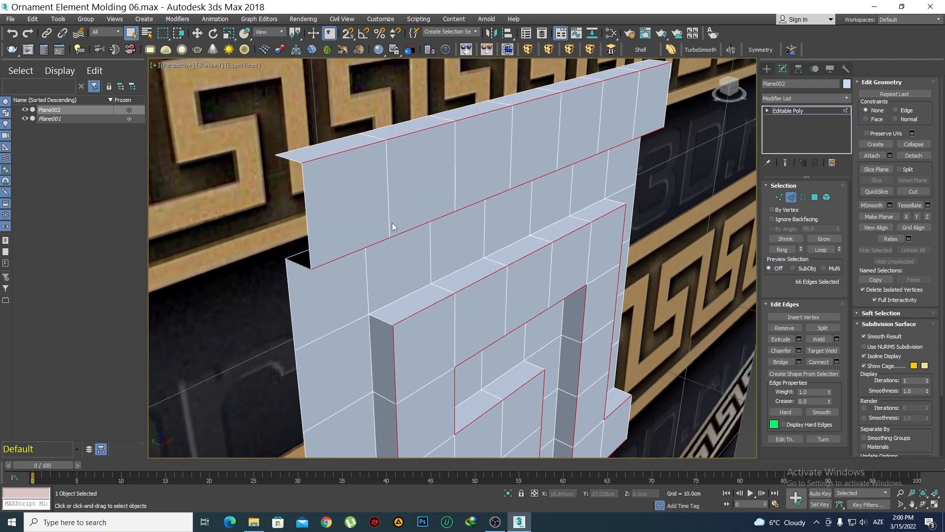
left_click(798, 350)
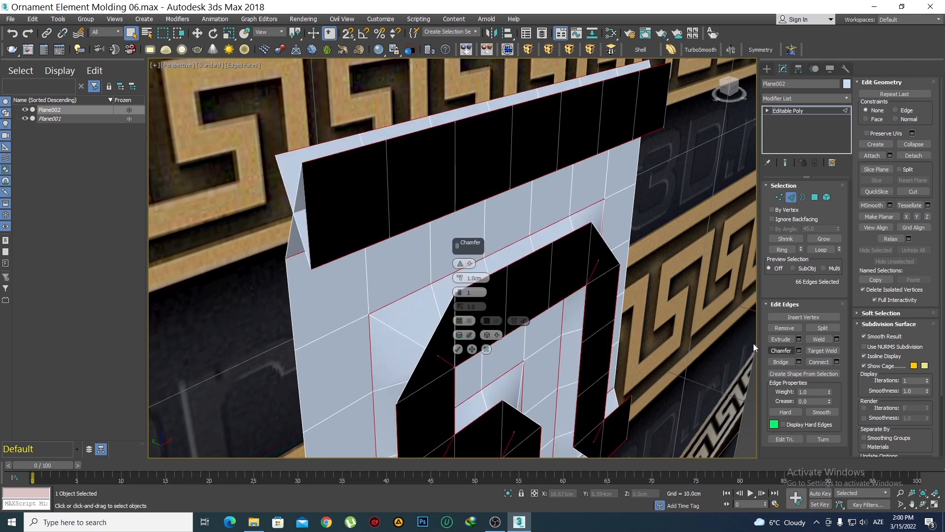
right_click(462, 280)
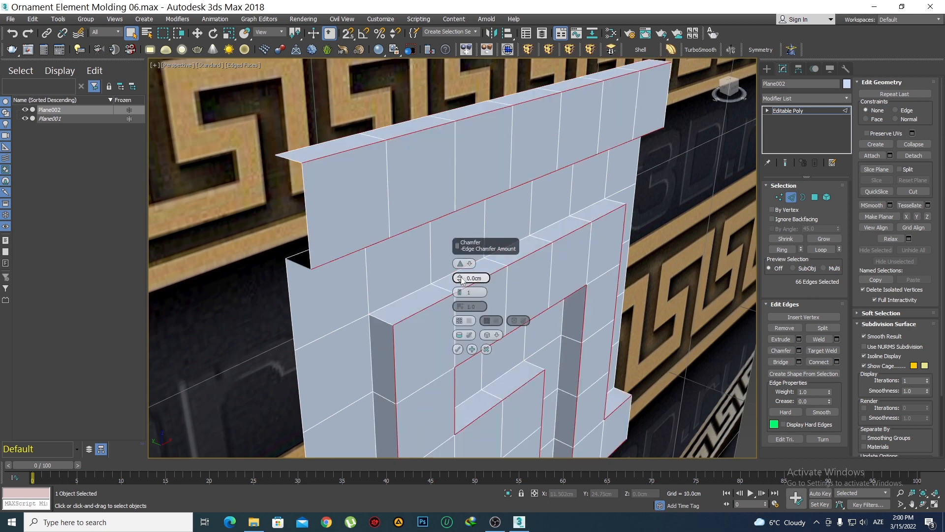
left_click_drag(462, 279, 461, 274)
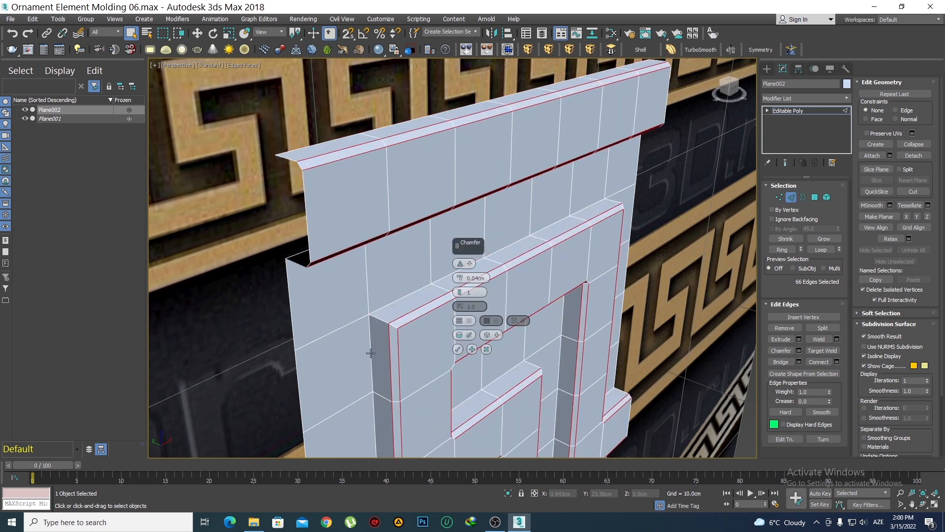
scroll(370, 353, "down", 4)
middle_click_drag(371, 353, 332, 239)
scroll(344, 246, "up", 3)
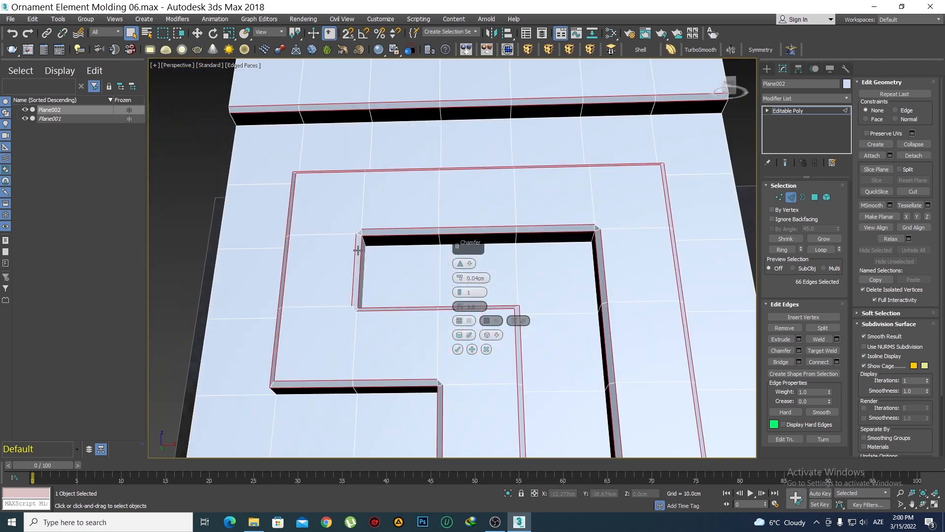
scroll(358, 250, "down", 4)
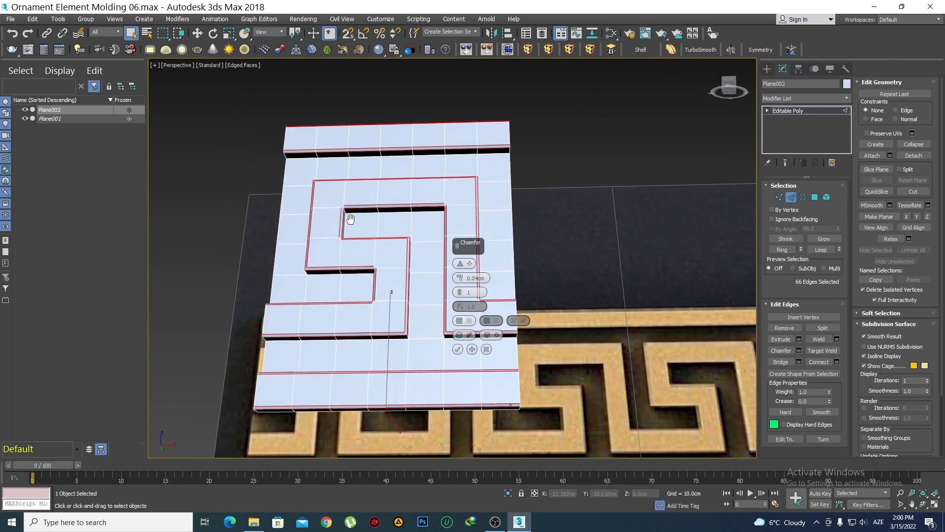
middle_click_drag(350, 219, 403, 330, "alt")
middle_click_drag(403, 330, 412, 355, "alt")
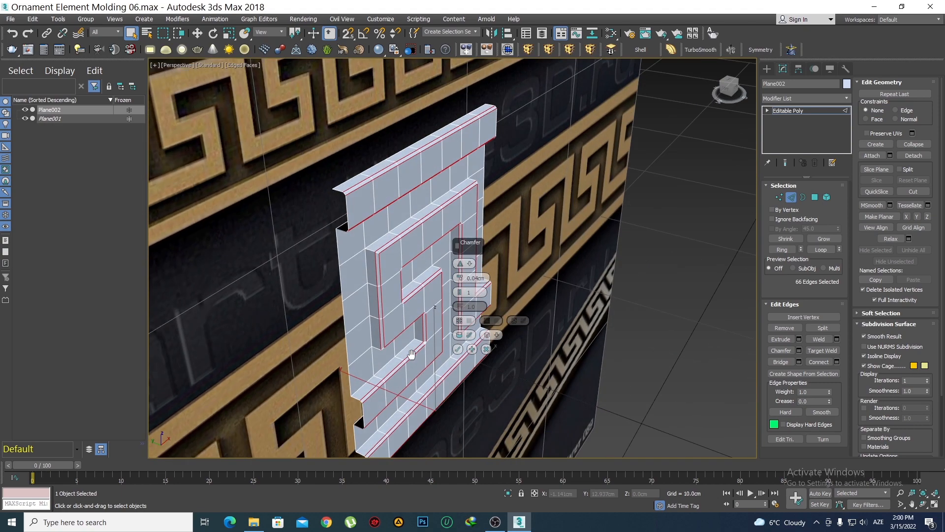
scroll(394, 250, "up", 3)
Step: Try the chamfer with up to 4 segments and return the segment count to 1
left_click(460, 291)
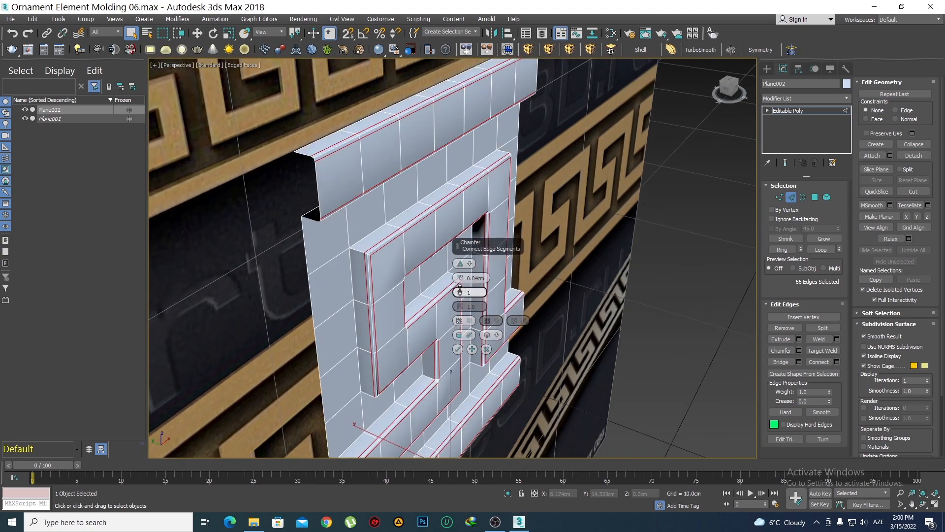
left_click(461, 292)
left_click(461, 292)
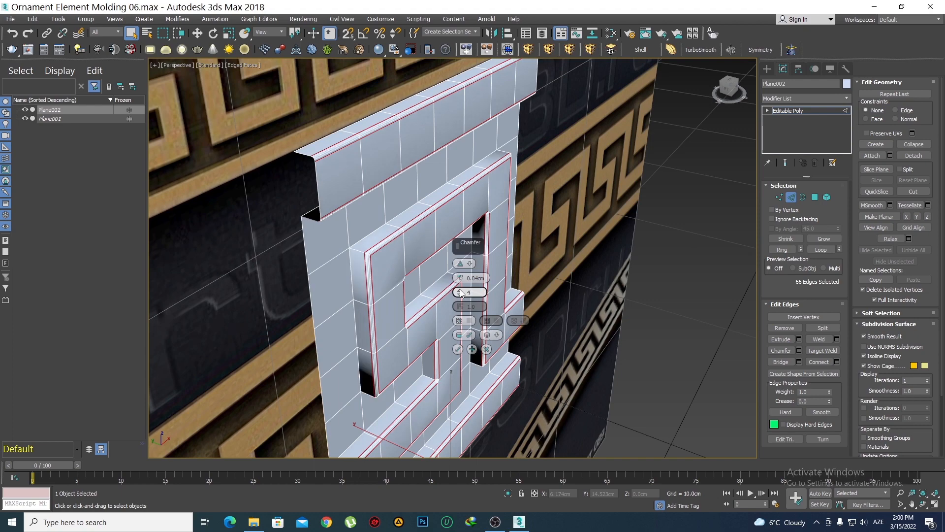
left_click(461, 290)
middle_click_drag(443, 286, 398, 300, "alt")
scroll(414, 289, "up", 3)
double_click(469, 294)
type("1")
key("Return")
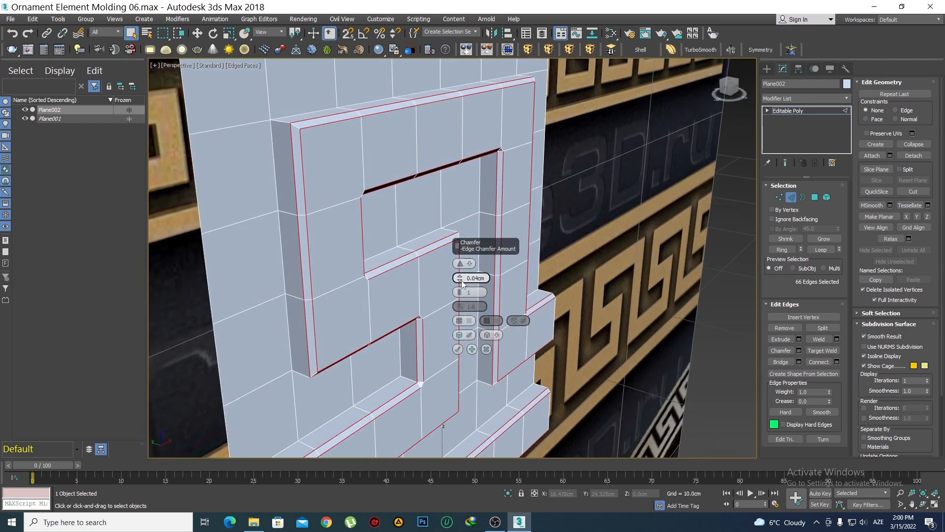
Step: Try 2 and 3 chamfer segments and examine the corners of the key pattern up close
left_click_drag(461, 293, 461, 290)
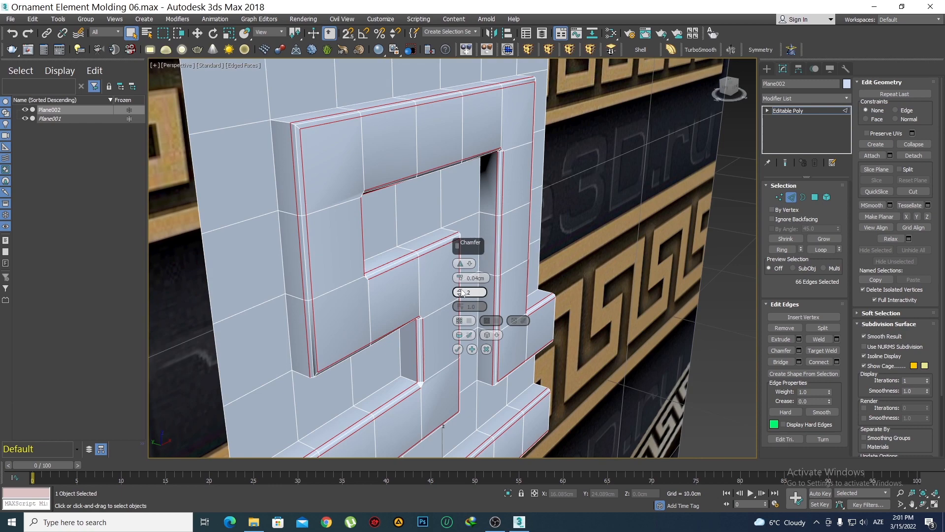
middle_click_drag(369, 258, 319, 156, "alt")
scroll(392, 204, "up", 4)
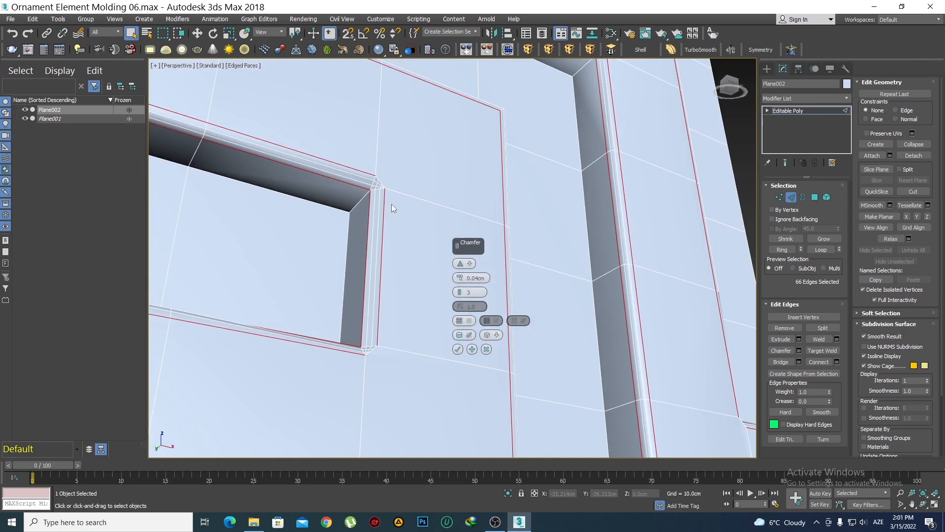
left_click(365, 193, "ctrl")
scroll(368, 196, "down", 8)
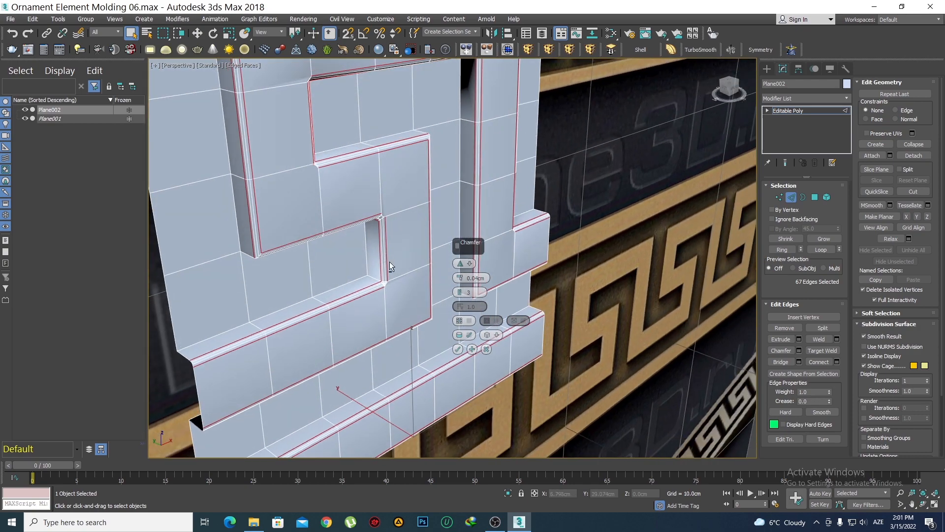
left_click(389, 262, "alt")
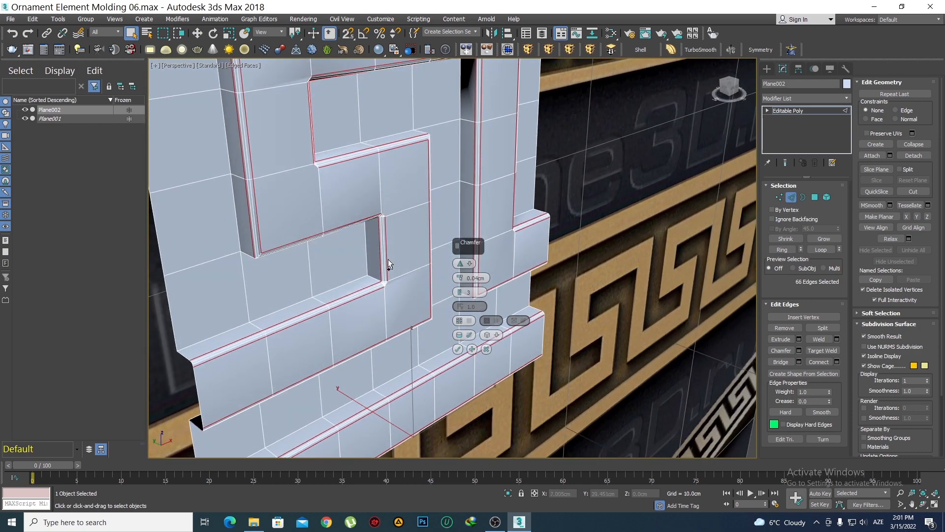
middle_click_drag(388, 259, 376, 292, "alt")
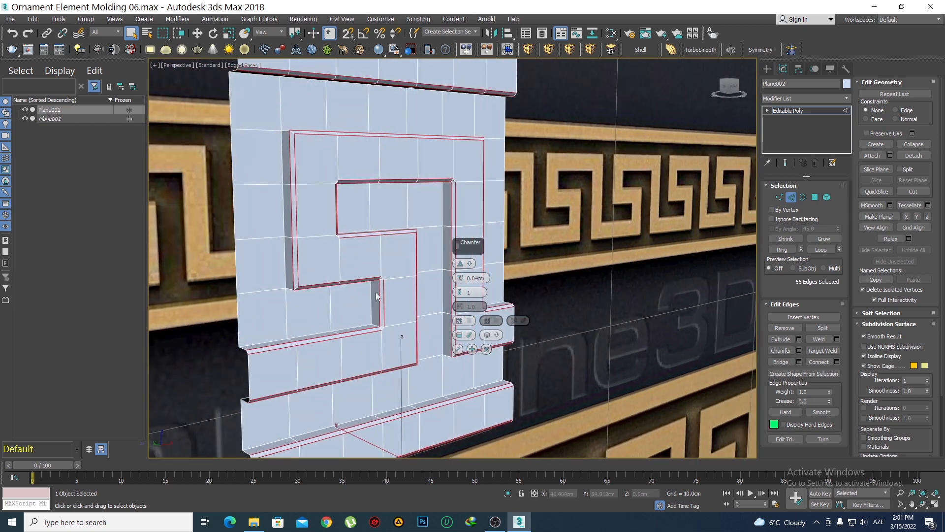
Step: Apply the single-segment chamfer, leave edge editing and show the whole element shaded without wireframe
left_click(457, 349)
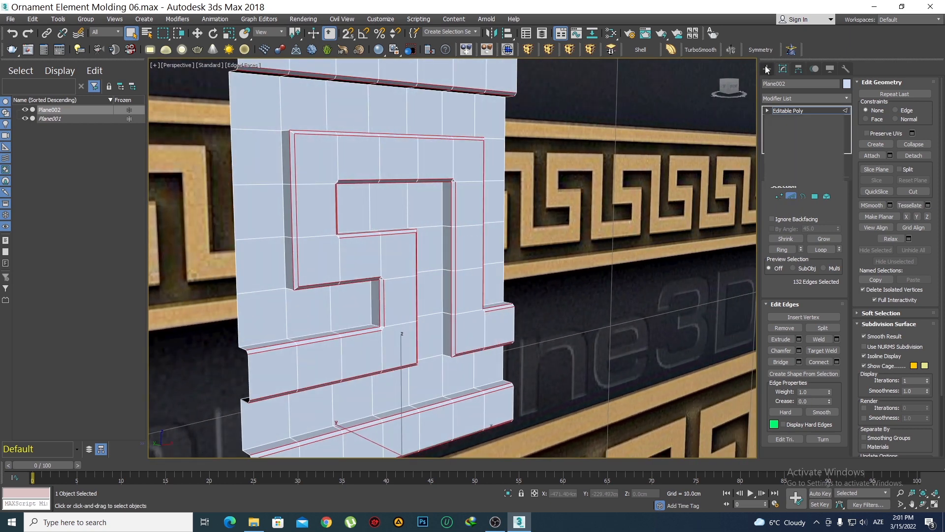
left_click(767, 69)
key("z")
key("F4")
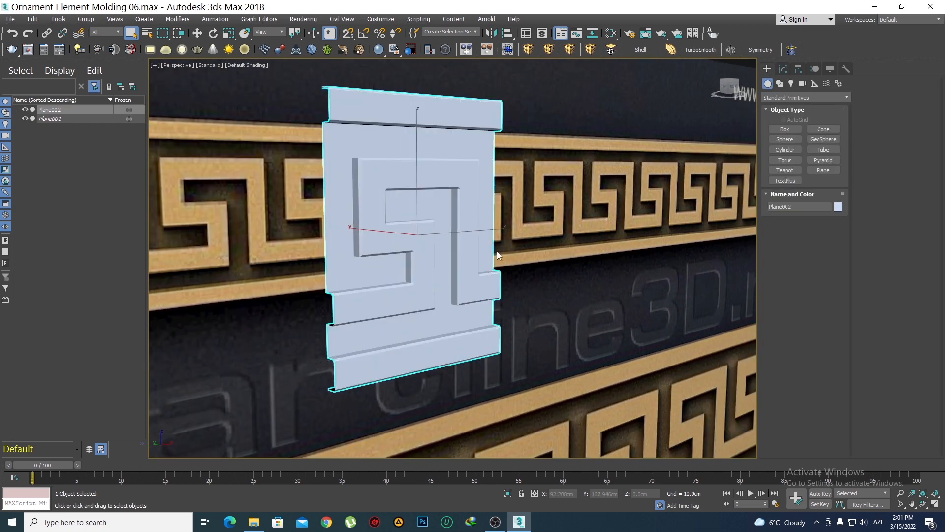
scroll(498, 251, "down", 4)
middle_click_drag(490, 249, 442, 237, "alt")
Step: Switch to the front view and isolate the ornament element, shaded without wireframe
key("f")
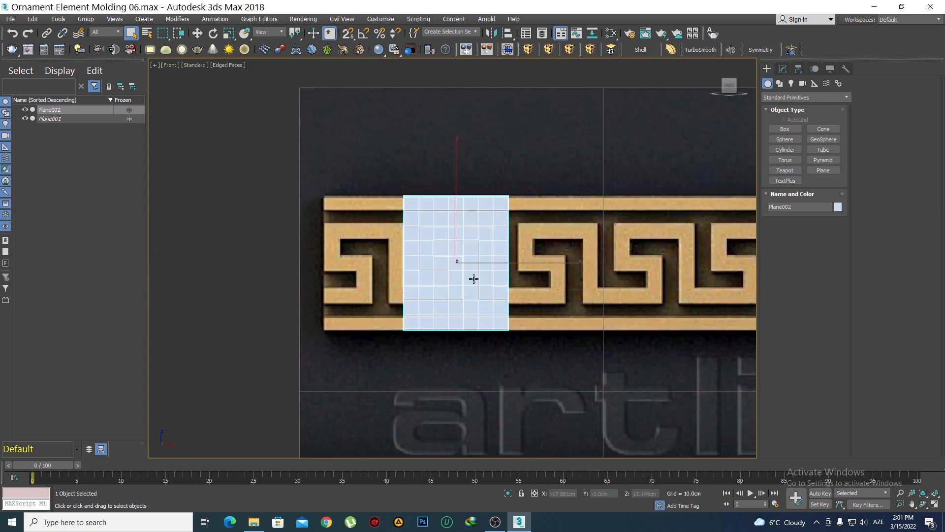
middle_click_drag(472, 278, 405, 274)
key("F4")
key("z")
key("F4")
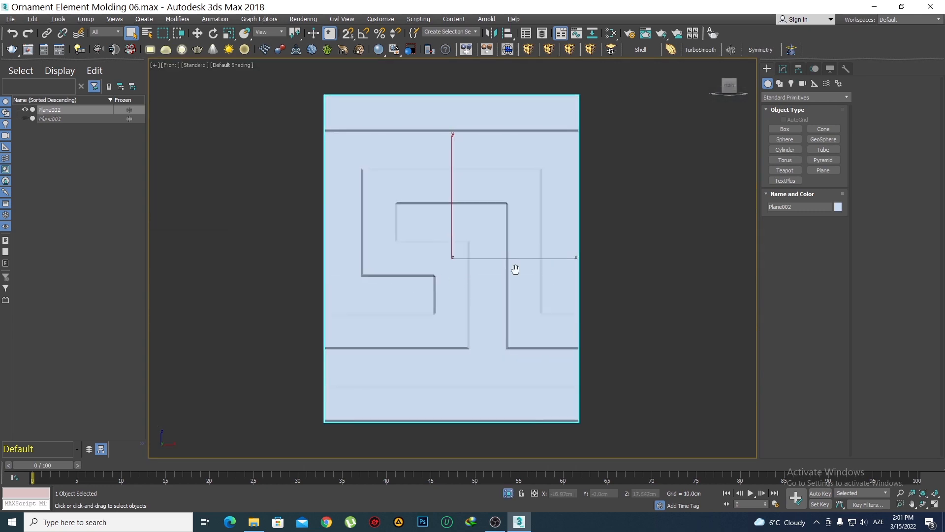
scroll(514, 268, "down", 2)
Step: Change the ornament element's object color to orange-brown
left_click(837, 206)
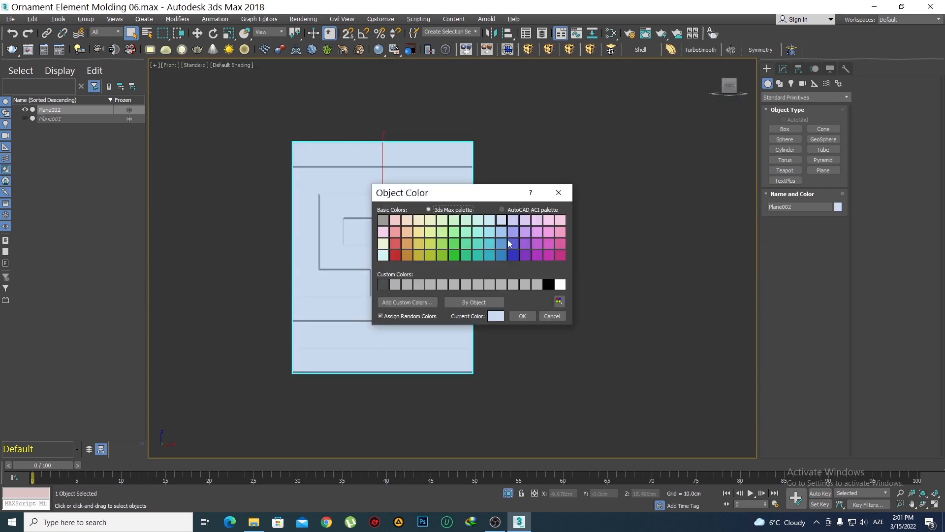
left_click(407, 255)
left_click(522, 316)
left_click(525, 368)
left_click(379, 242)
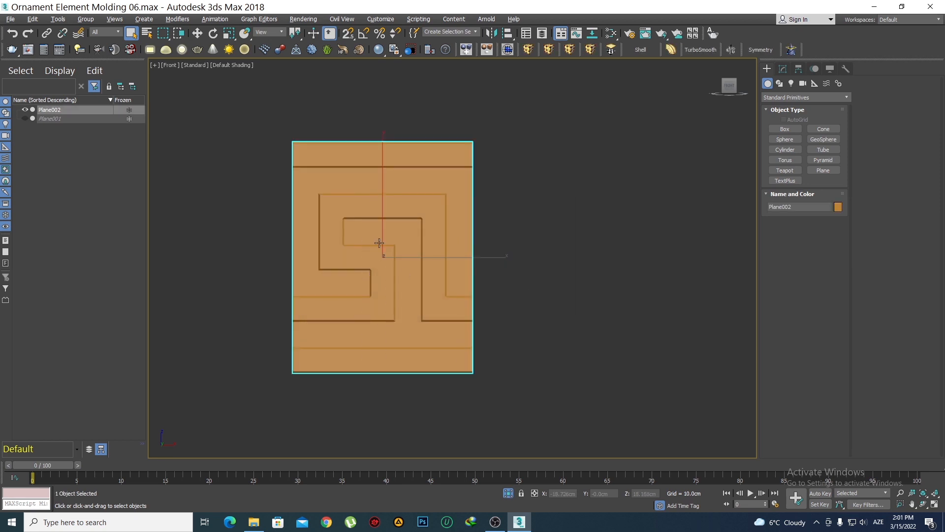
left_click(798, 70)
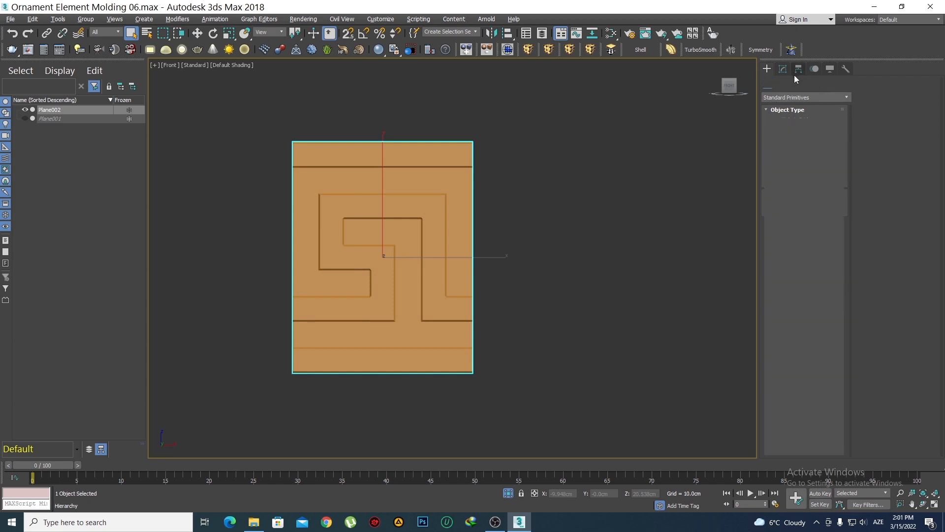
left_click(802, 136)
left_click(803, 136)
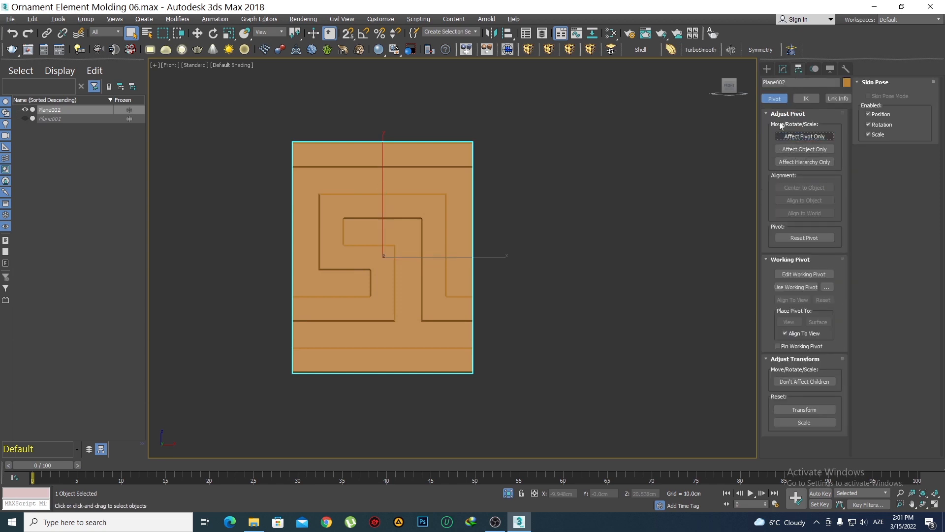
left_click(766, 69)
Step: Show edged faces on the element, activate the Move tool and turn on 3D vertex snapping
middle_click_drag(509, 219, 488, 211)
key("F4")
middle_click_drag(420, 242, 387, 244)
key("w")
scroll(383, 235, "up", 2)
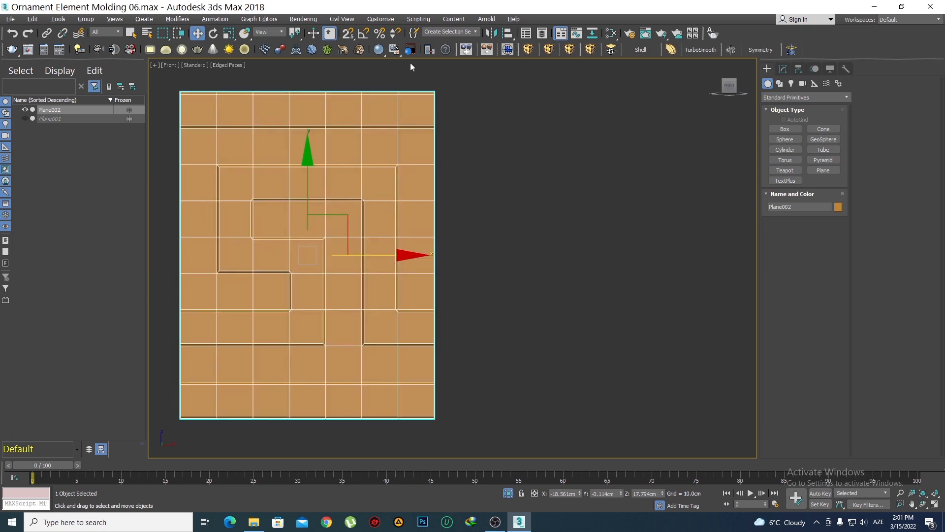
left_click(348, 33)
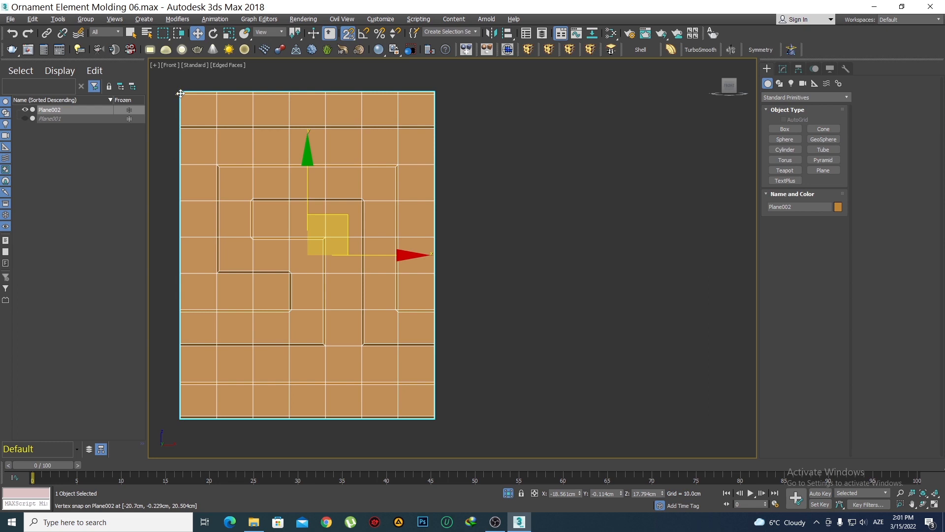
Step: Clone one copy of the element directly beside the original, snapped corner to corner, and check the join without wireframe
mouse_move(180, 93)
left_mouse_down()
mouse_move(215, 121)
mouse_move(397, 140)
mouse_move(435, 95)
left_mouse_up()
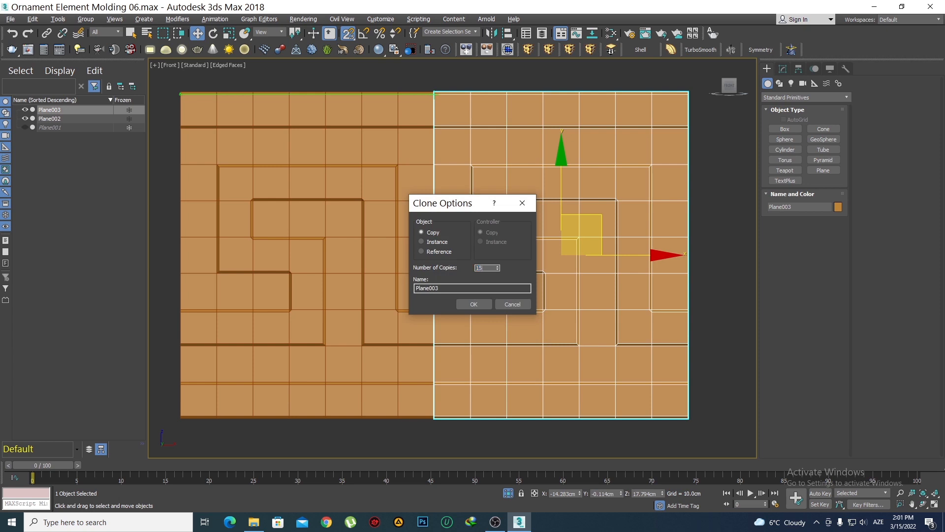
left_click_drag(457, 208, 258, 113)
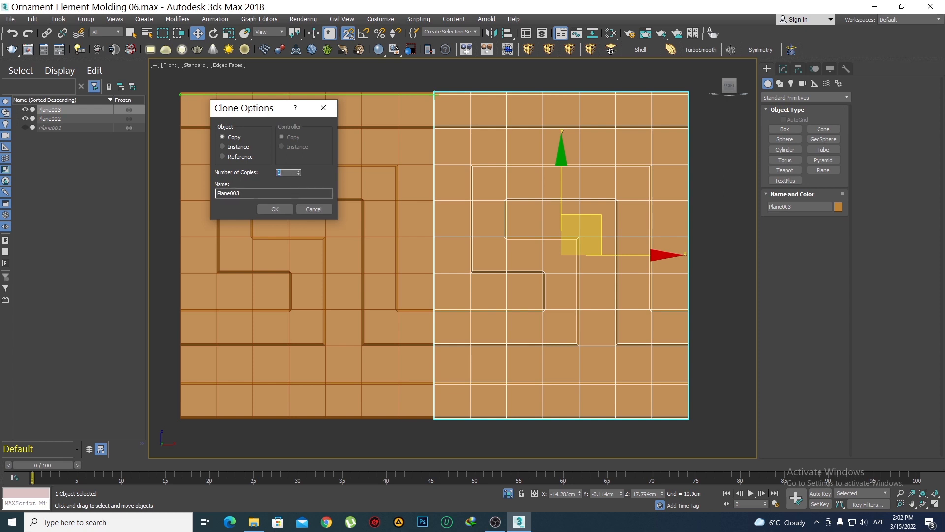
left_click(275, 209)
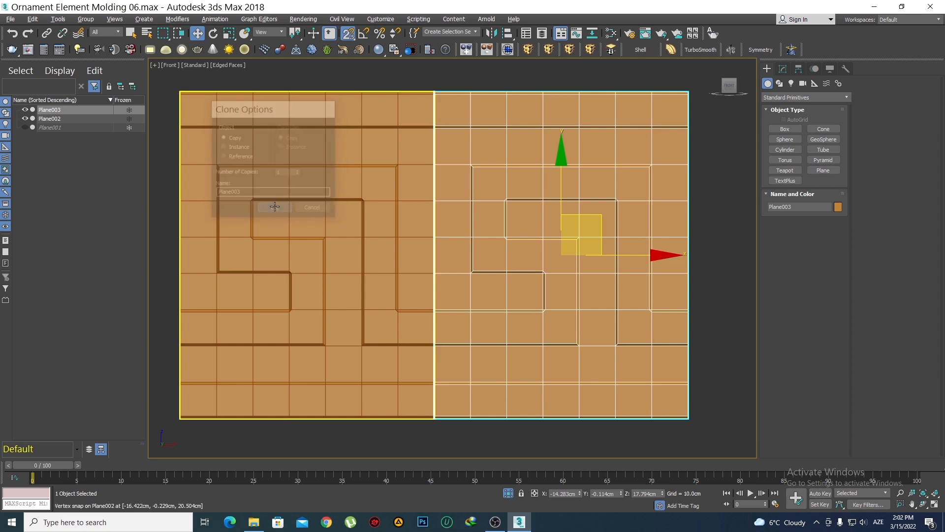
left_click(732, 266)
scroll(593, 281, "down", 3)
key("F4")
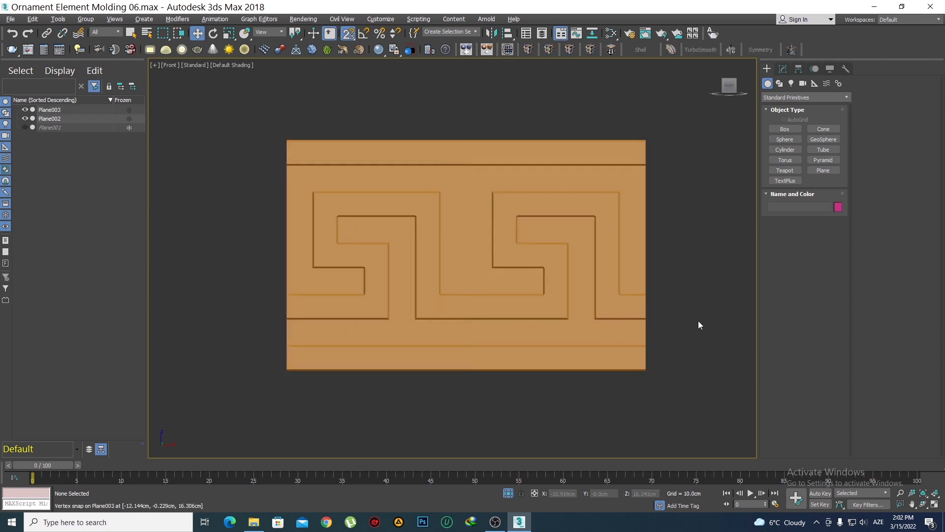
scroll(578, 291, "down", 3)
scroll(470, 233, "up", 2)
Step: Delete the cloned element beside the original
left_click(481, 225)
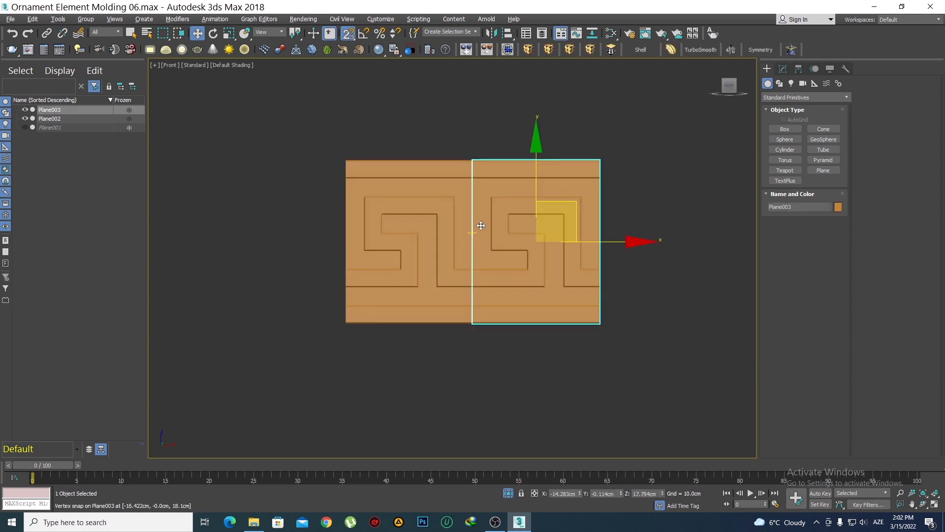
scroll(552, 275, "up", 2)
key("Delete")
Step: Delete the rightmost column of polygons from the original element, leave polygon editing and activate the Move tool
left_click(463, 236)
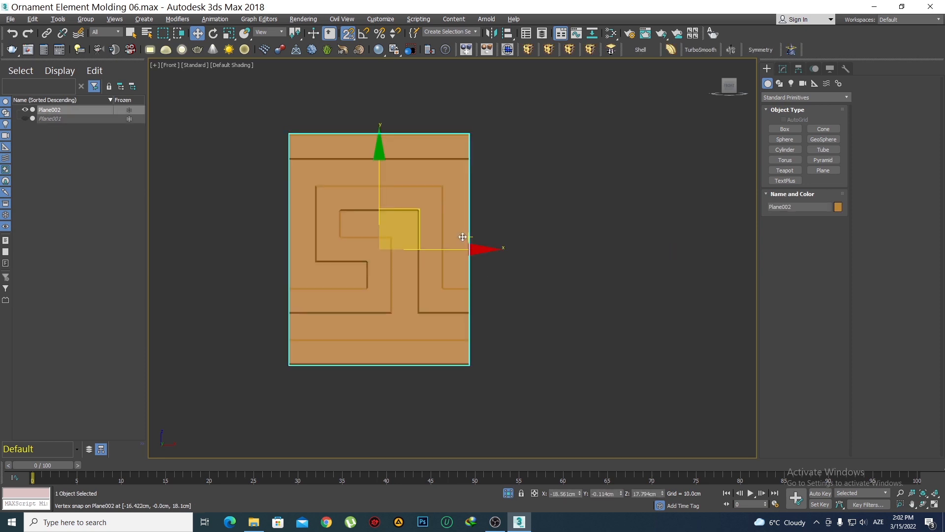
left_click_drag(447, 297, 483, 306)
key("q")
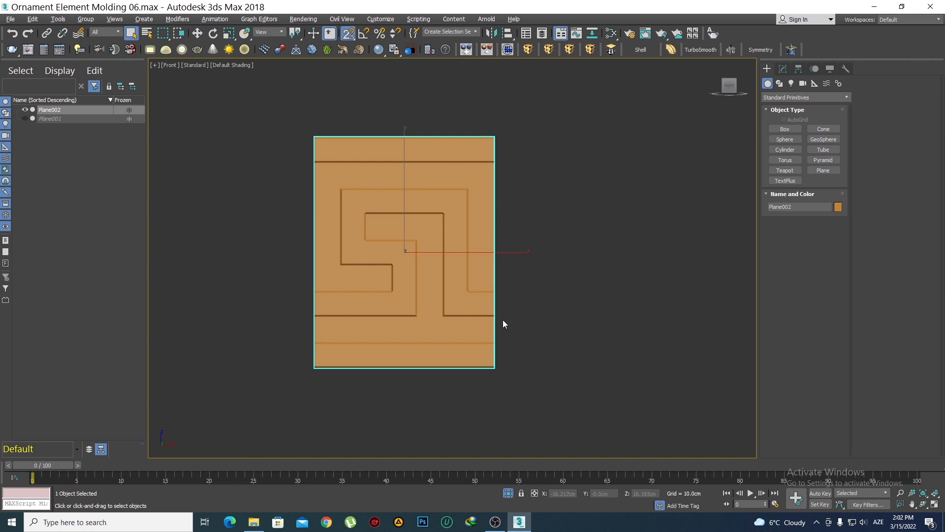
key("4")
left_click_drag(518, 385, 480, 116)
key("Delete")
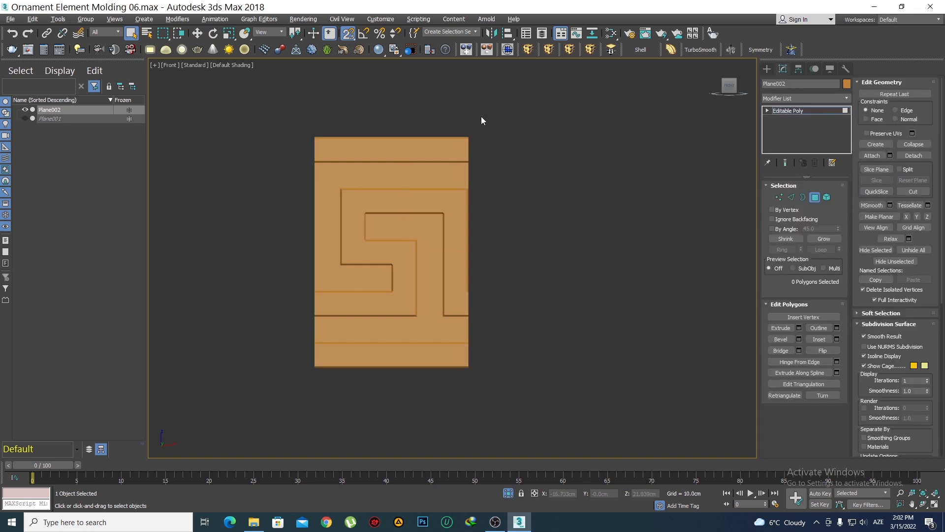
left_click(769, 68)
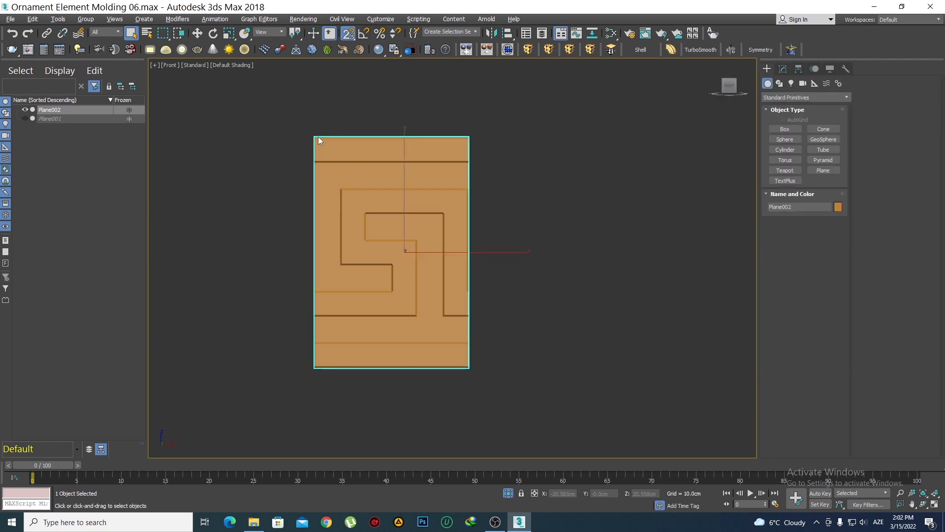
key("w")
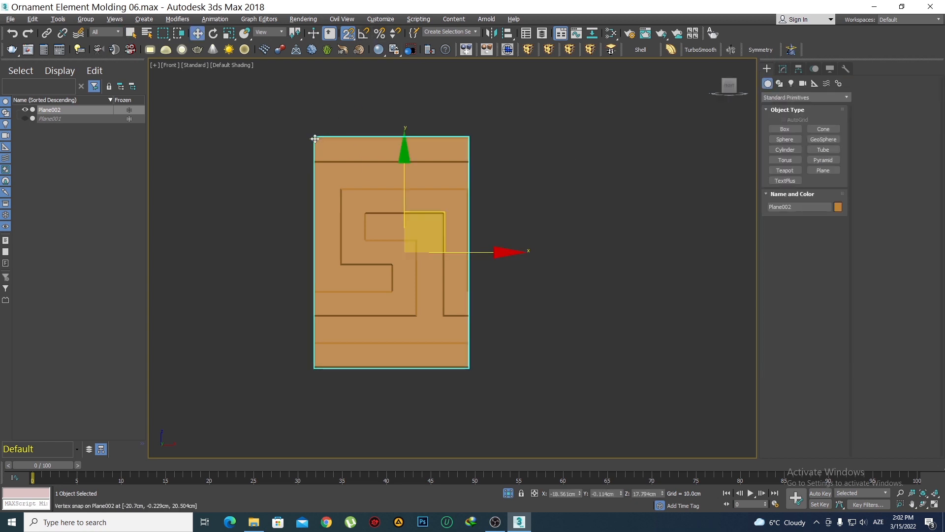
Step: Clone the element 19 times side by side into a continuous horizontal row, snapped corner to corner
mouse_move(315, 139)
left_mouse_down()
mouse_move(481, 152)
mouse_move(470, 140)
left_mouse_up()
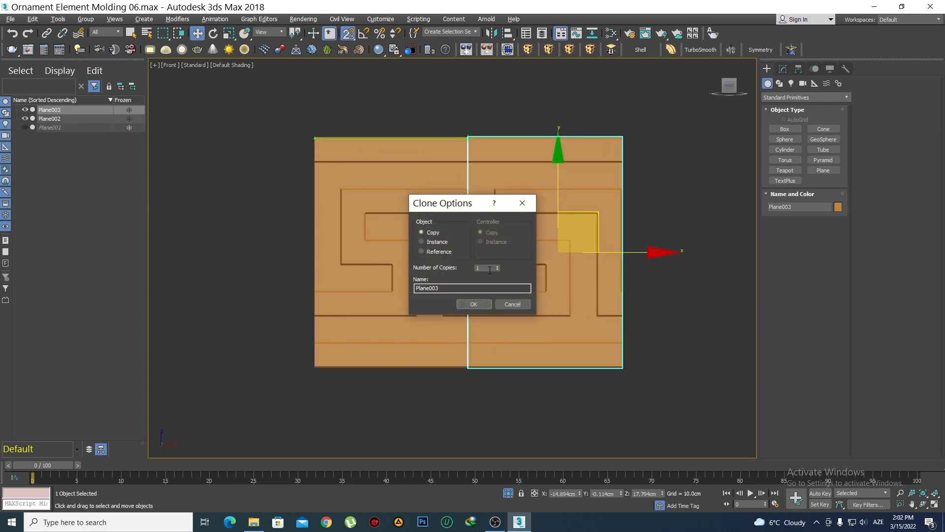
left_click(482, 304)
left_click(474, 400)
middle_click_drag(582, 347, 361, 277)
scroll(360, 277, "down", 1)
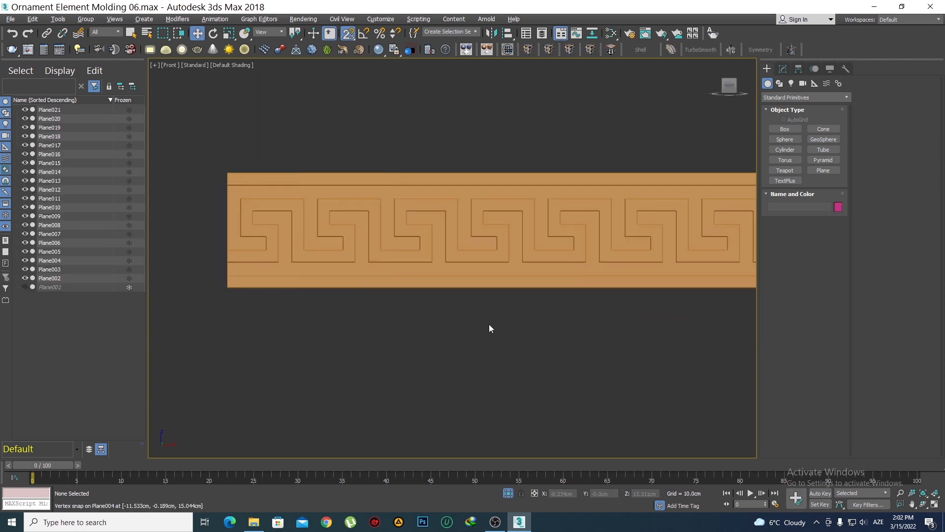
scroll(492, 322, "down", 1)
scroll(457, 315, "down", 1)
middle_click_drag(566, 316, 397, 280)
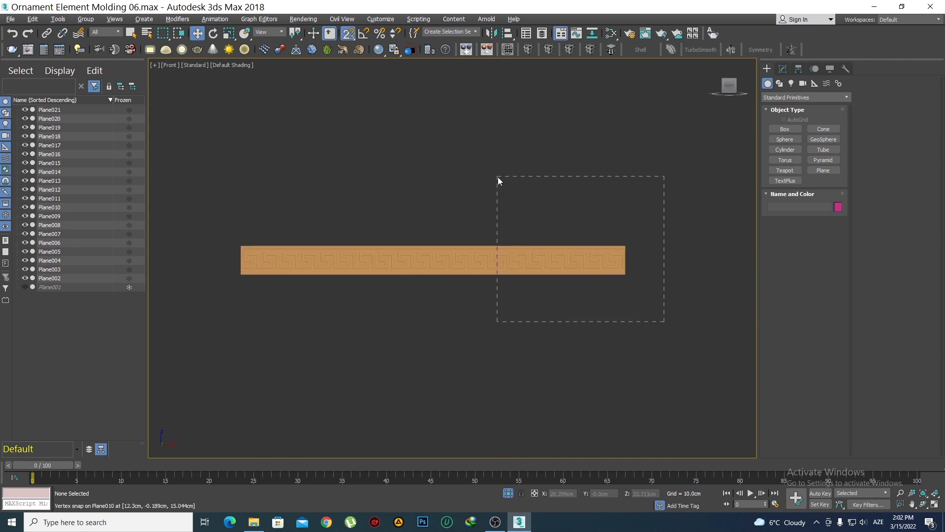
Step: Delete the last eight elements of the row and merge the remaining twelve into a single object
left_click_drag(498, 176, 489, 177)
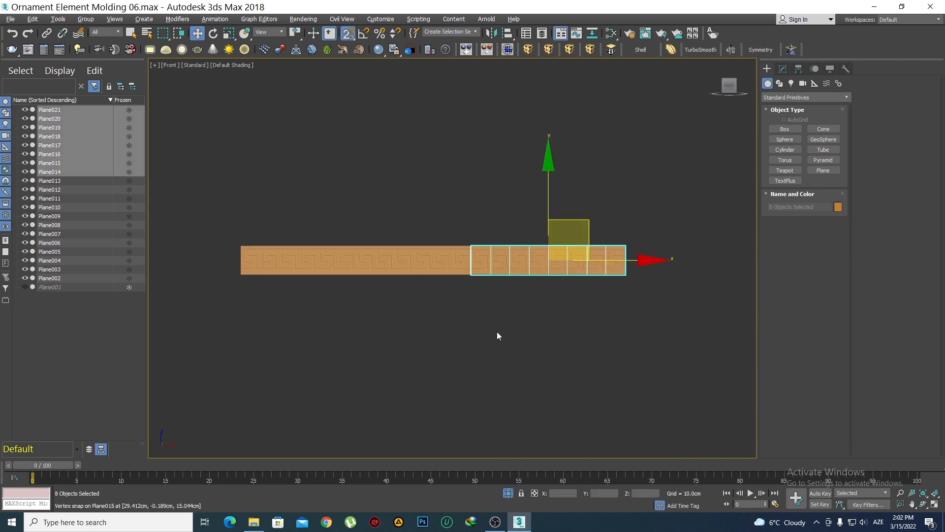
key("Delete")
left_click_drag(347, 267, 246, 219)
middle_click_drag(369, 206, 489, 194)
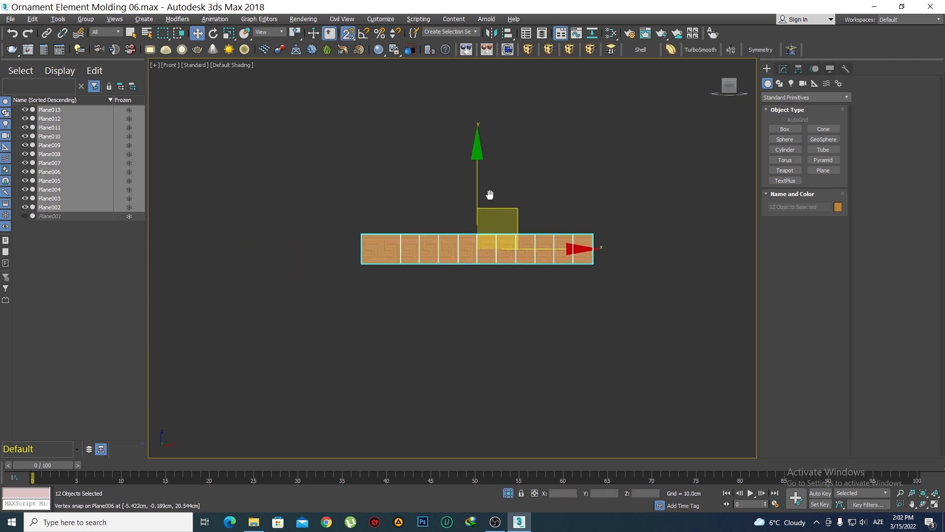
scroll(467, 210, "up", 2)
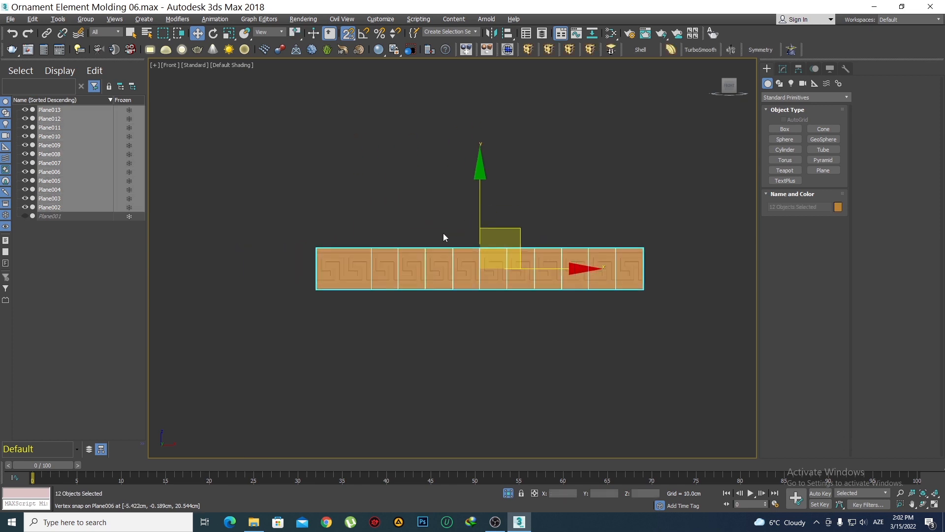
left_click(488, 50)
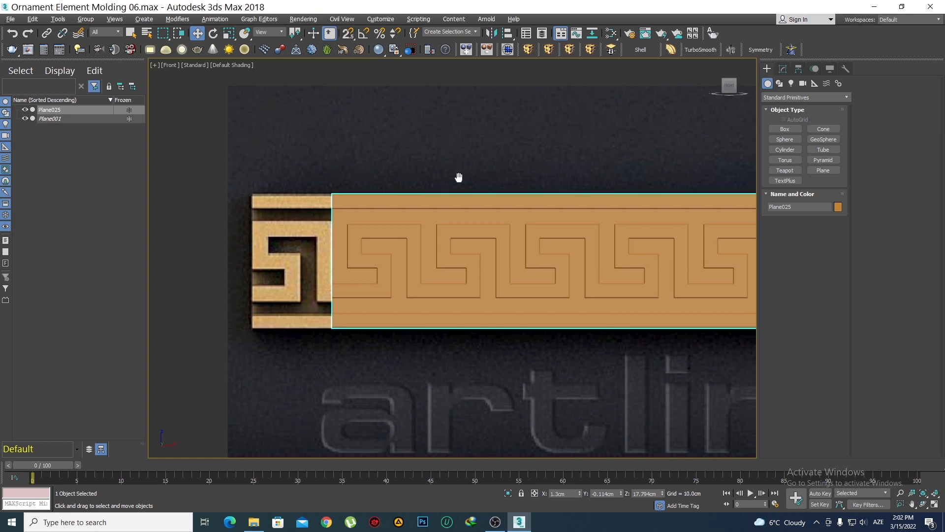
Step: Compare the merged strip with the reference image in the front view and inspect its relief in perspective
middle_click_drag(458, 177, 349, 182)
scroll(349, 182, "down", 2)
middle_click_drag(581, 261, 444, 274)
scroll(444, 274, "down", 1)
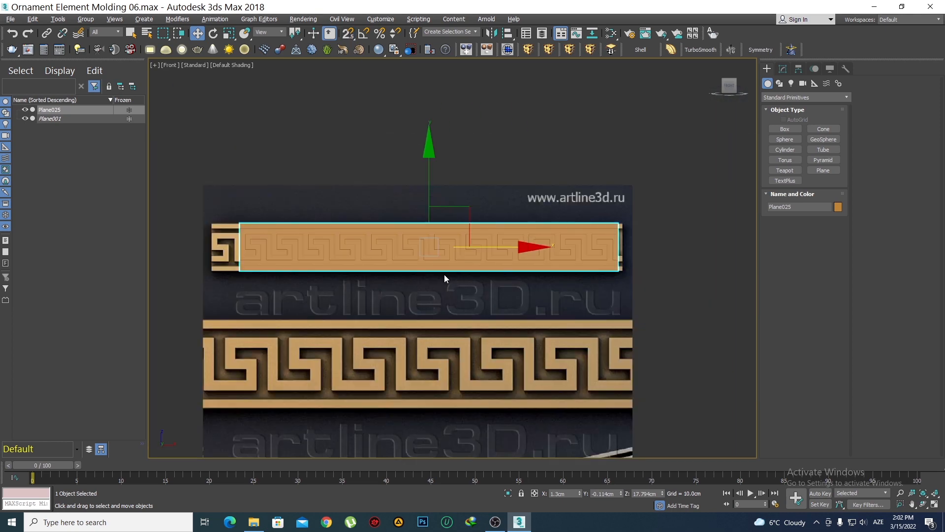
key("p")
mouse_move(507, 262)
middle_mouse_down("alt")
mouse_move(591, 256)
mouse_move(428, 274)
mouse_move(498, 273)
middle_mouse_up("alt")
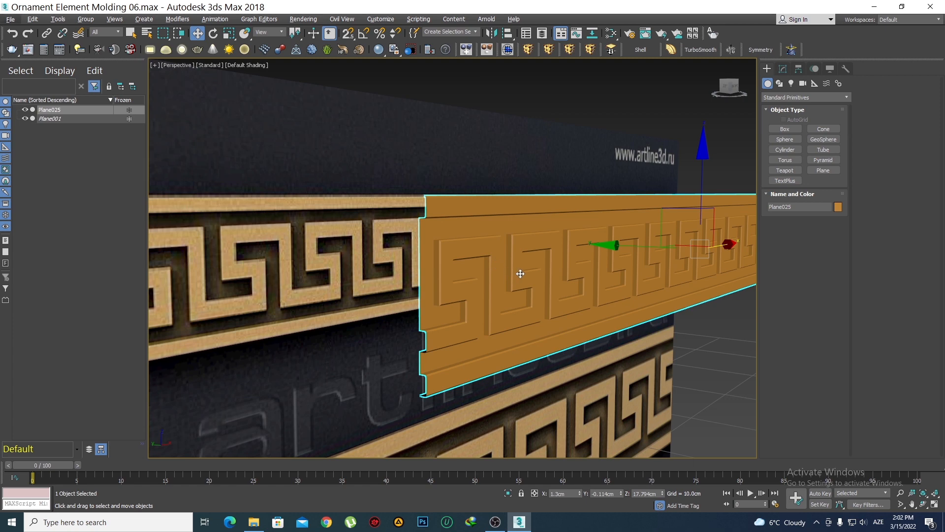
scroll(517, 273, "down", 5)
middle_click_drag(431, 265, 419, 255, "alt")
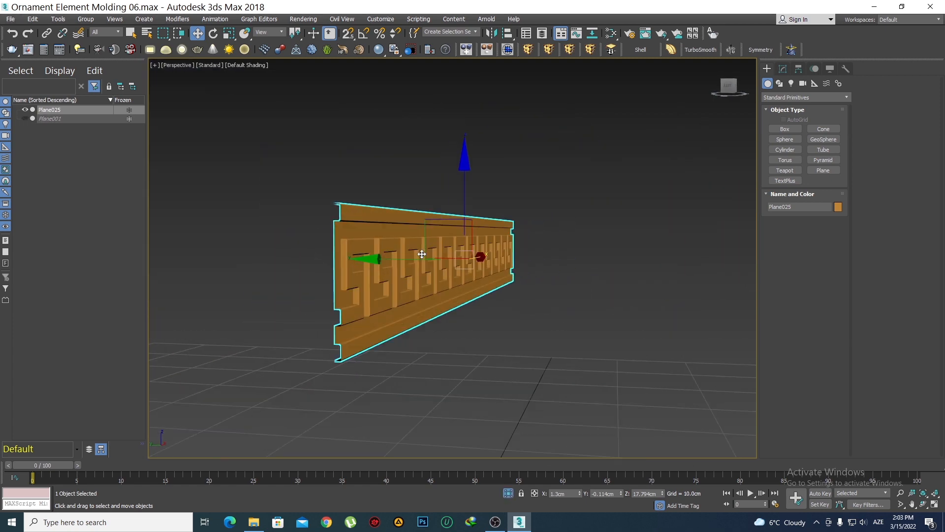
middle_click_drag(331, 227, 399, 259, "alt")
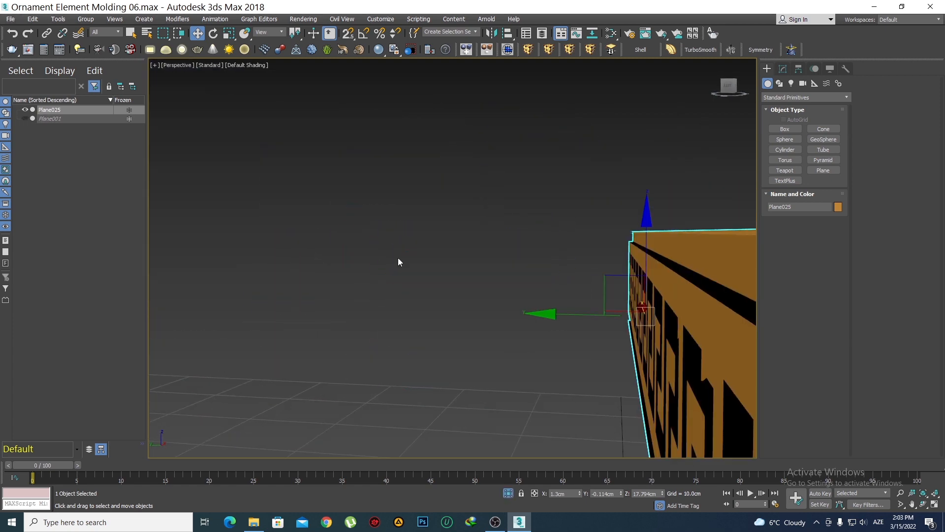
Step: In the left side view, select only the rear edges along the strip's upper border
key("l")
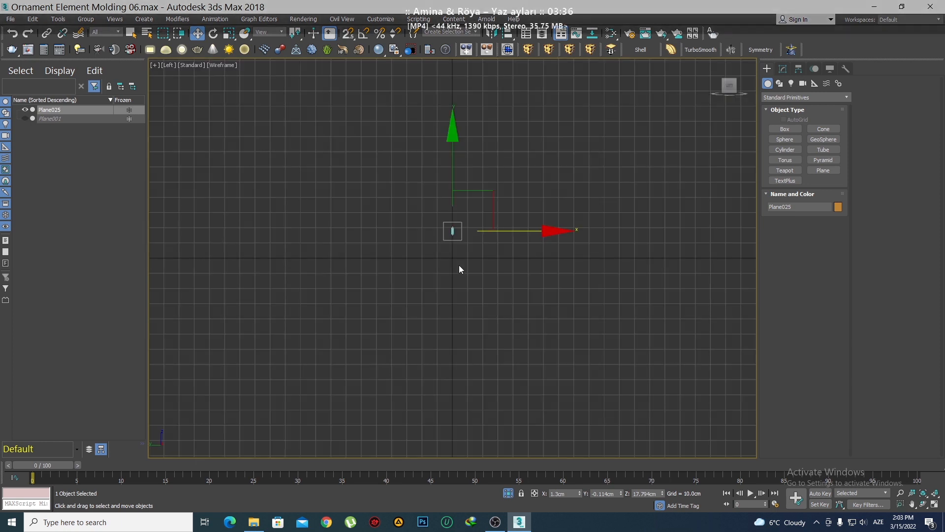
key("z")
middle_click_drag(457, 165, 454, 186)
key("2")
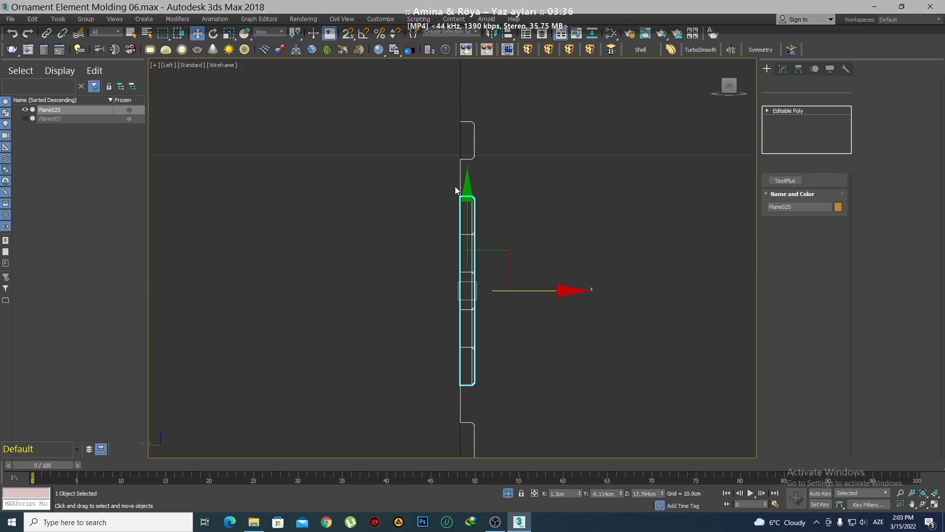
scroll(461, 121, "up", 6)
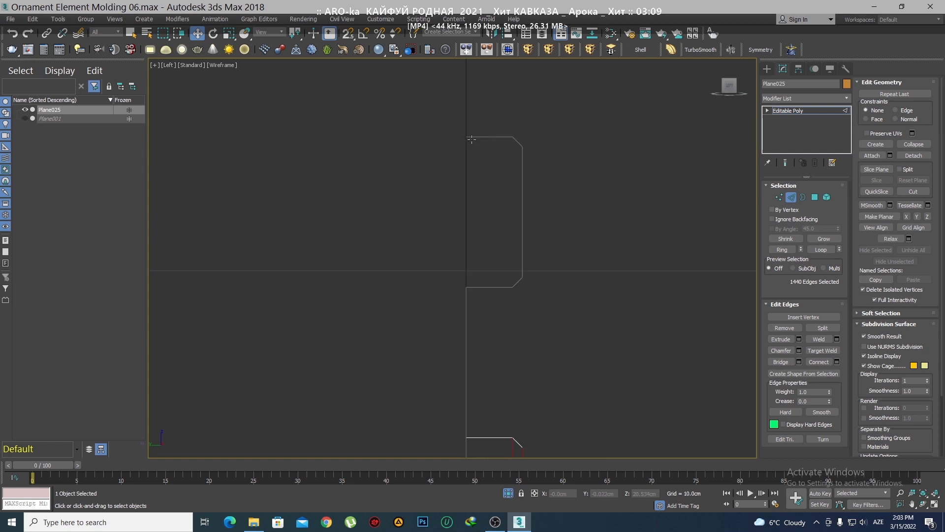
left_click_drag(473, 158, 474, 159)
left_click_drag(494, 115, 536, 246, "alt")
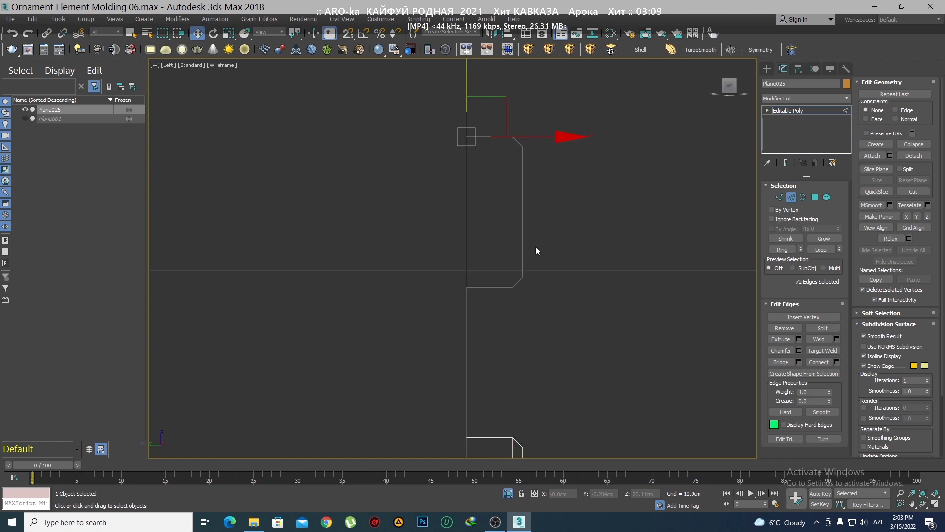
Step: Add the rear edges along the strip's lower border to the edge selection, excluding the rail's other edges
middle_click_drag(536, 246, 505, 109)
scroll(482, 167, "down", 5)
scroll(490, 235, "down", 2)
middle_click_drag(488, 394, 473, 185)
scroll(463, 290, "up", 2)
left_click_drag(462, 290, 429, 252)
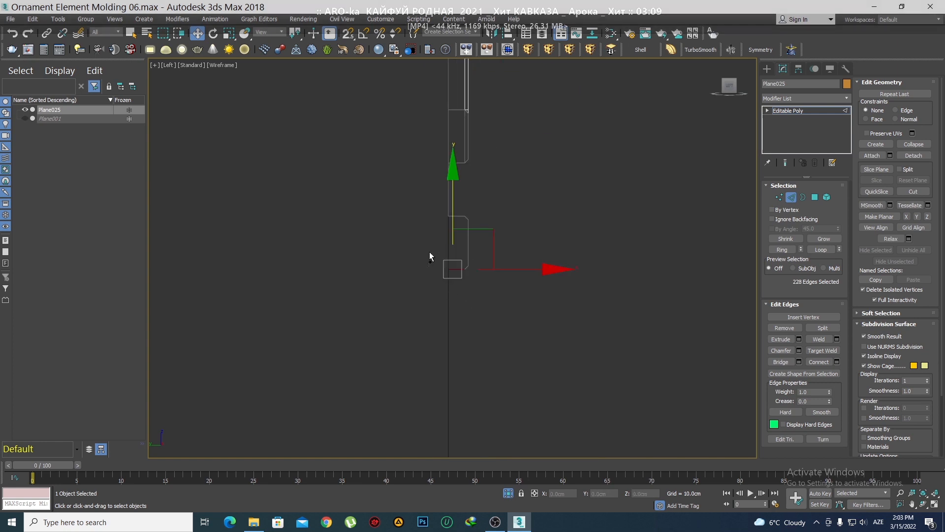
left_click_drag(487, 303, 461, 262, "alt")
scroll(465, 228, "down", 2)
middle_click_drag(464, 228, 499, 320)
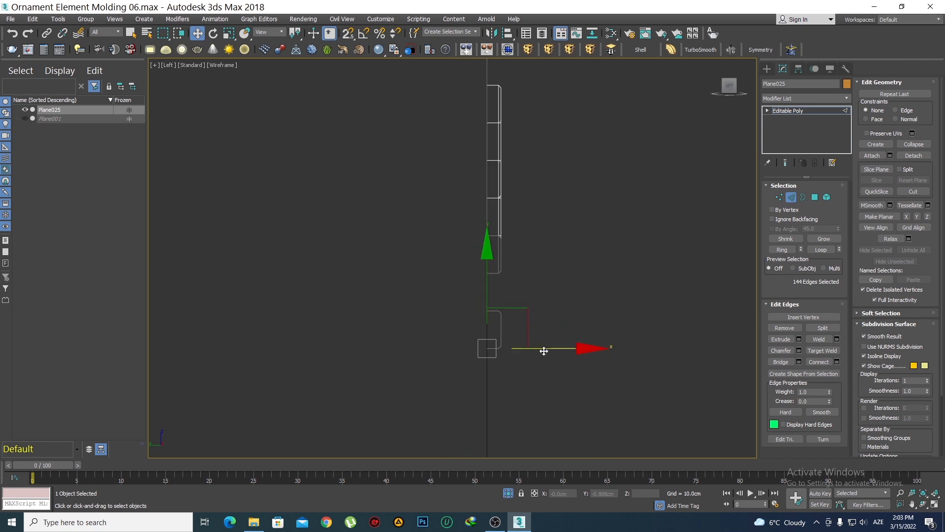
Step: Move the selected upper and lower rear edges backward to extend the strip's depth behind the relief
left_click_drag(549, 350, 529, 350)
scroll(495, 255, "down", 2)
middle_click_drag(495, 256, 476, 315)
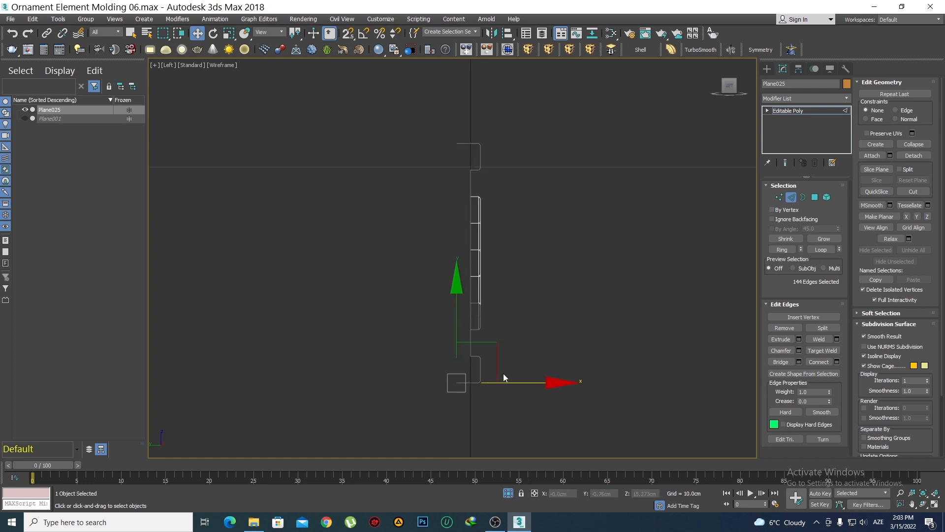
left_click_drag(515, 383, 520, 383)
middle_click_drag(587, 333, 579, 347)
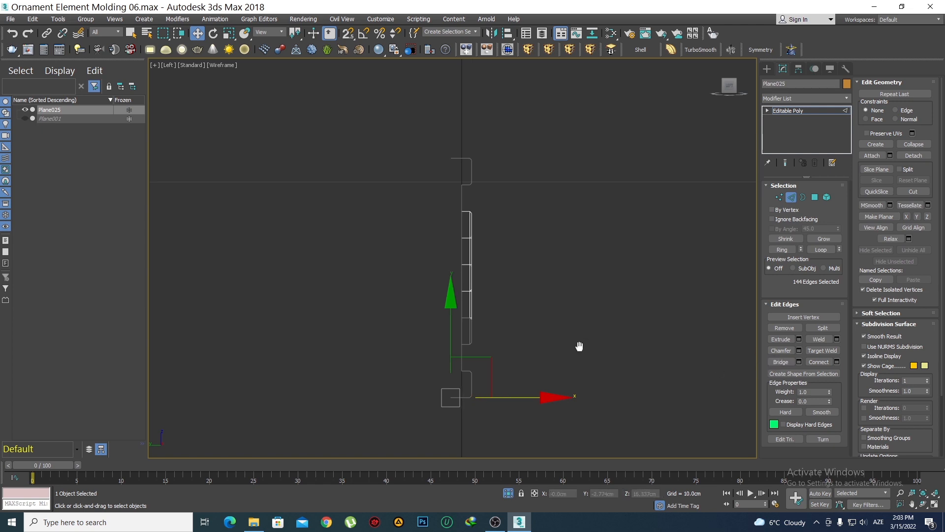
Step: Try to bridge all the upper and lower rear edges at once in the perspective view
key("p")
key("shift+z")
scroll(537, 292, "down", 10)
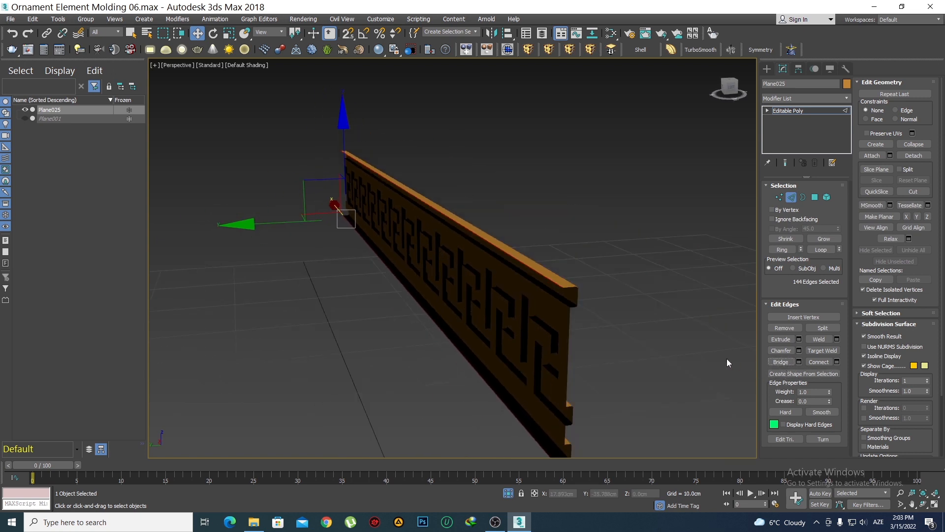
left_click(787, 362)
middle_click_drag(616, 348, 669, 290, "alt")
left_click(580, 277)
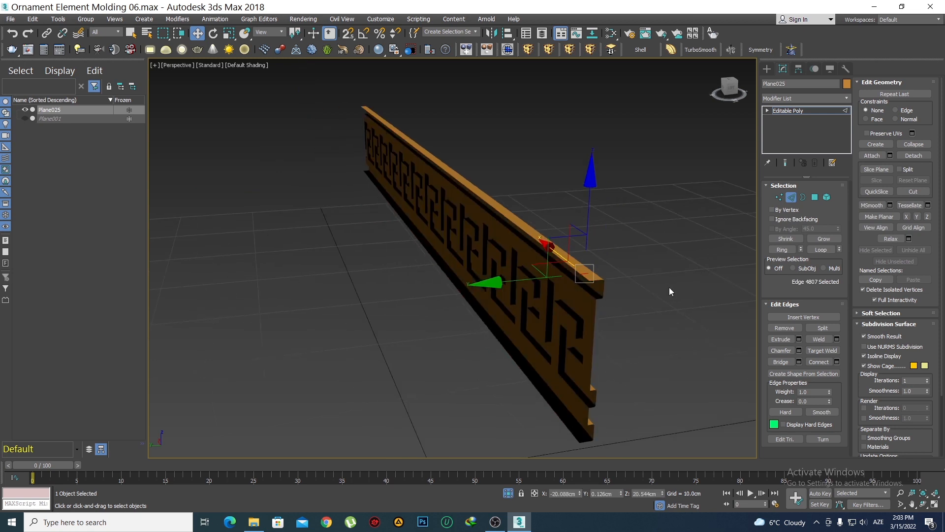
left_click(803, 197)
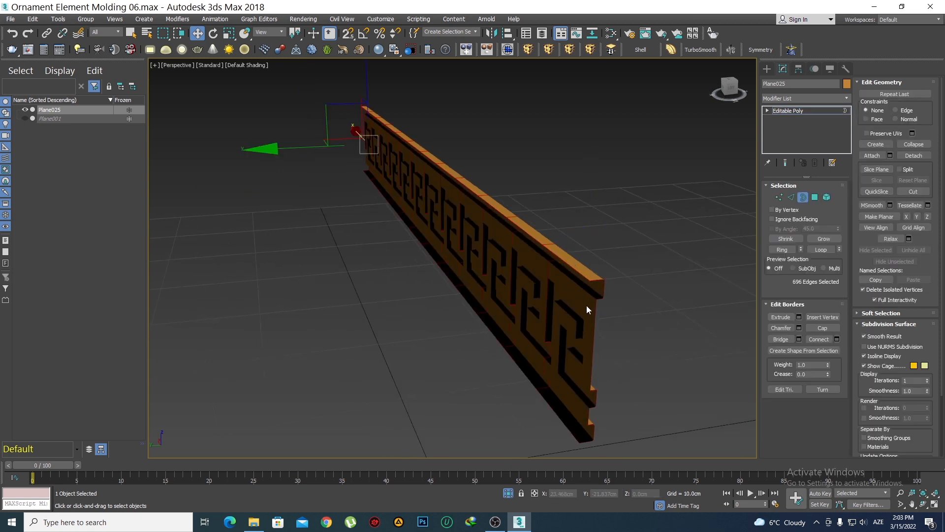
key("2")
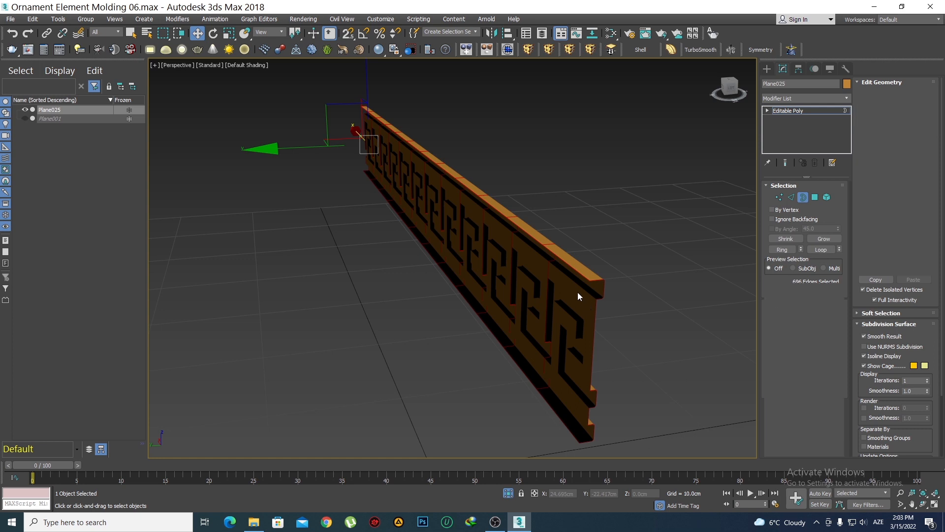
left_click(570, 268)
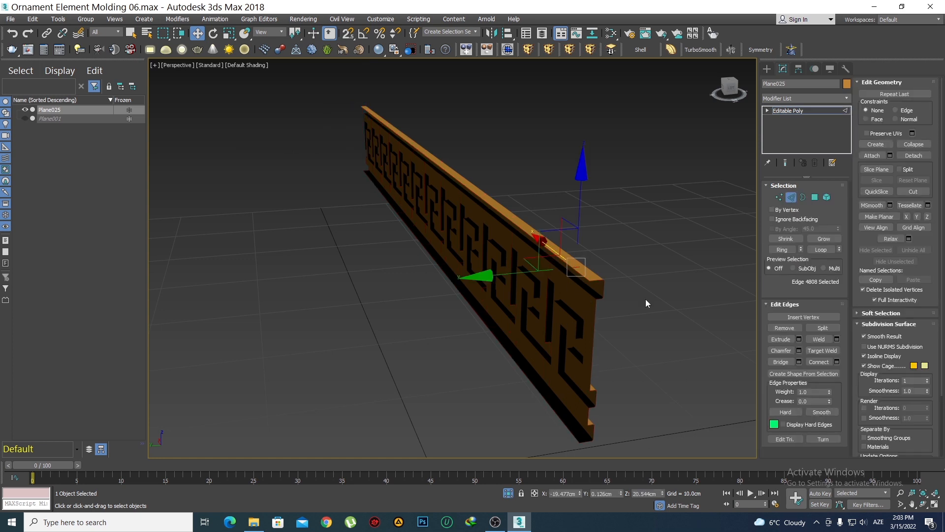
left_click(586, 276)
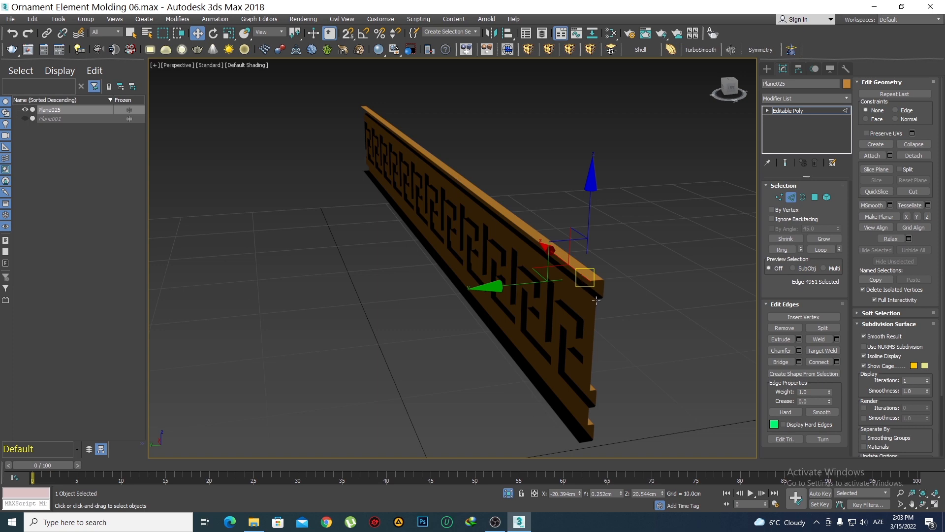
Step: Show edged faces on the strip, clear the edge selection and leave edge editing
key("F4")
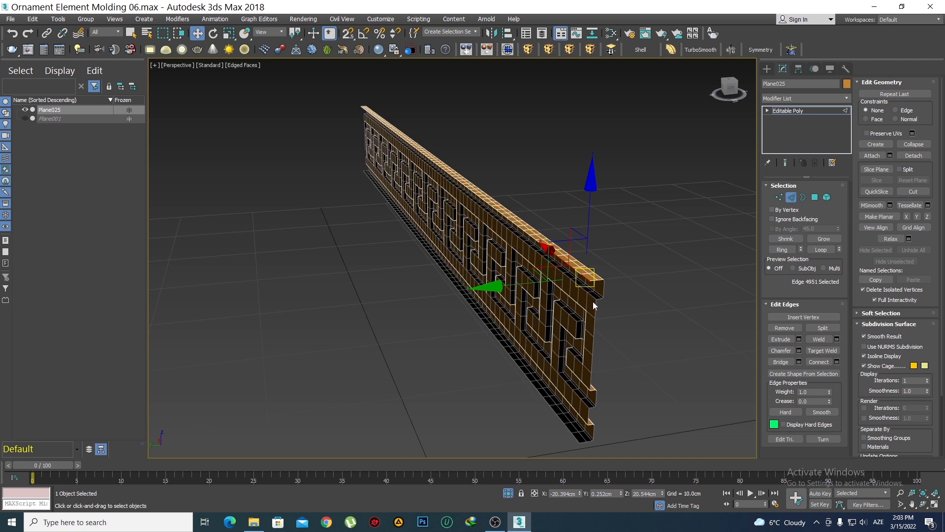
middle_click_drag(592, 301, 587, 302, "alt")
left_click(613, 299)
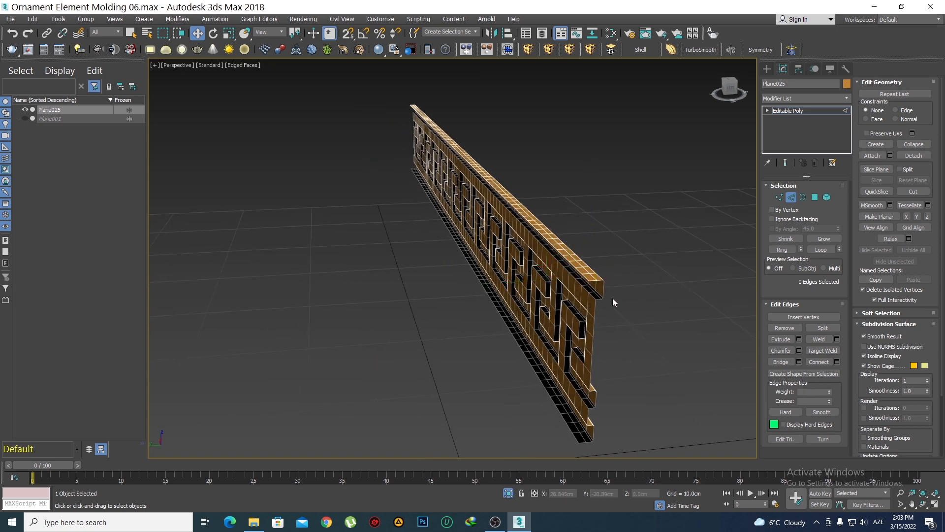
key("2")
key("2")
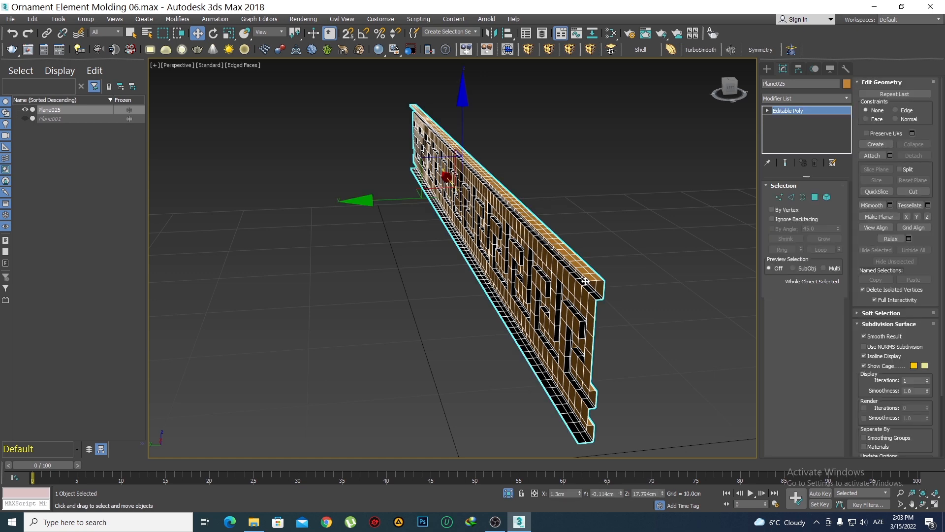
Step: Bridge the rear upper and lower edge loops of the end element to close its back
left_click(585, 278)
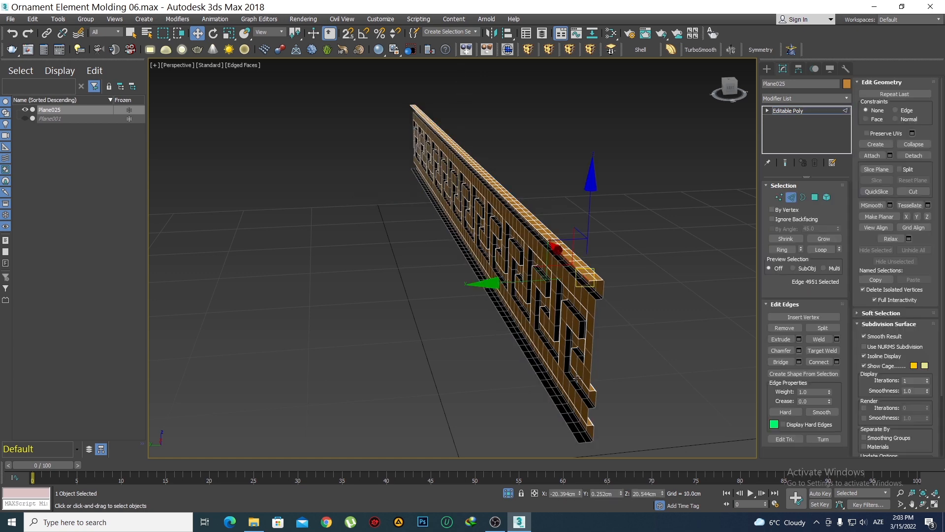
key("alt+l")
middle_click_drag(585, 409, 556, 347)
scroll(557, 346, "up", 3)
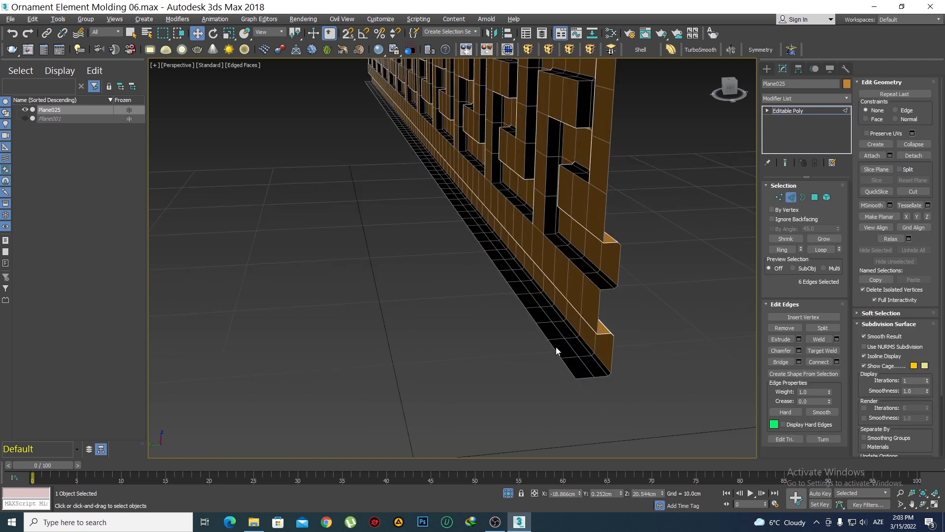
left_click(570, 370, "ctrl")
key("alt+l")
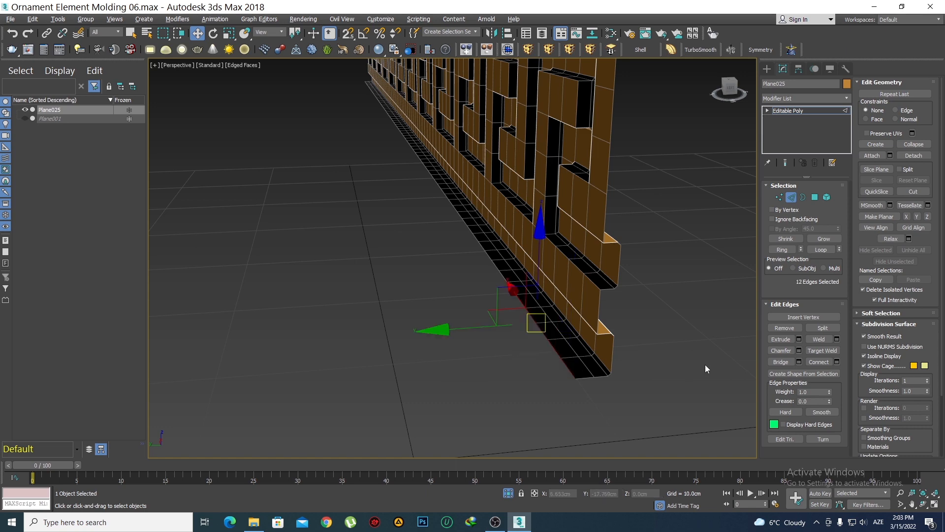
left_click(772, 359)
Step: Bridge the rear upper and lower edge loops of the second element from the end, continuing the back faces
middle_click_drag(662, 288, 455, 309)
scroll(553, 332, "down", 4)
scroll(455, 309, "up", 3)
scroll(532, 313, "up", 2)
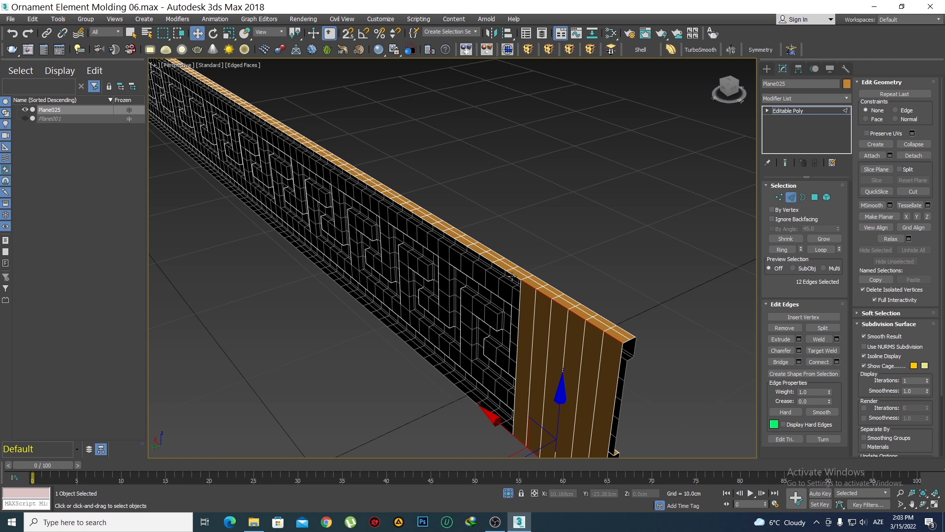
left_click(513, 277)
left_click(505, 428, "ctrl")
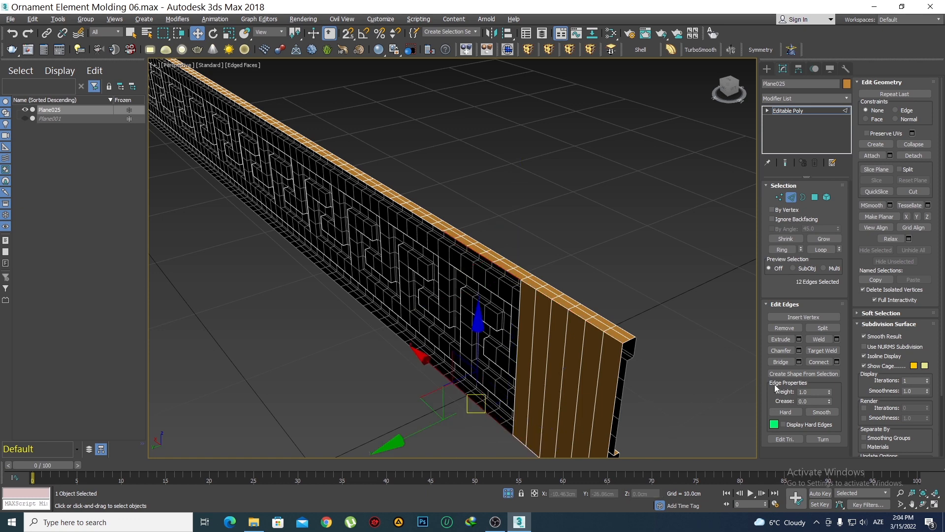
left_click(781, 362)
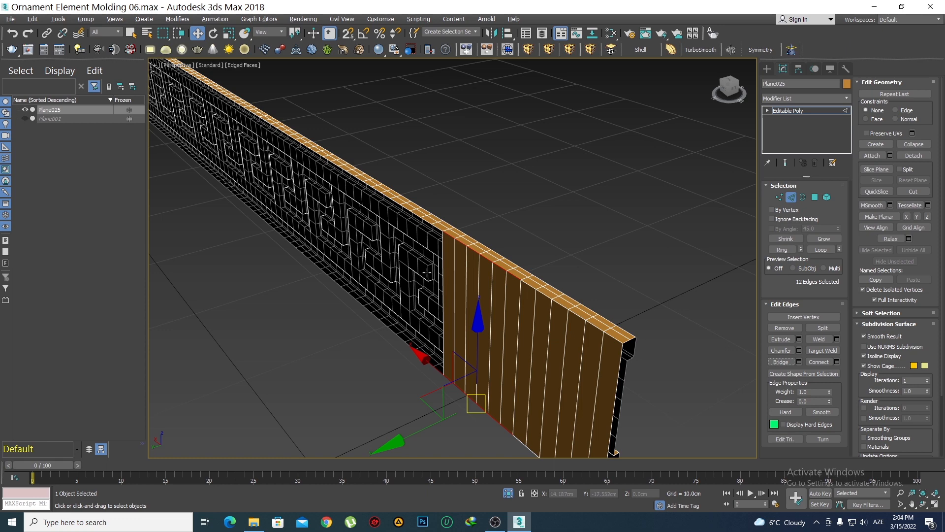
left_click(436, 229)
left_click(436, 368, "ctrl")
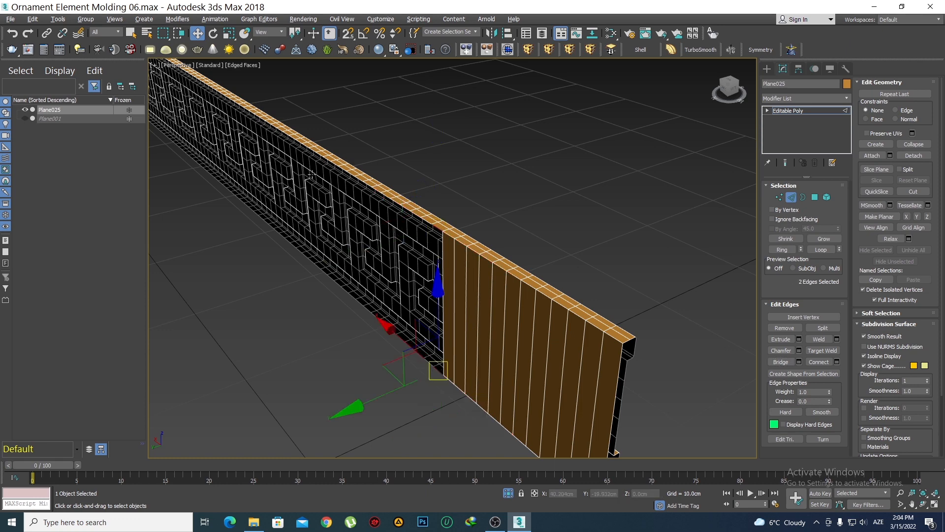
left_click(334, 164, "ctrl")
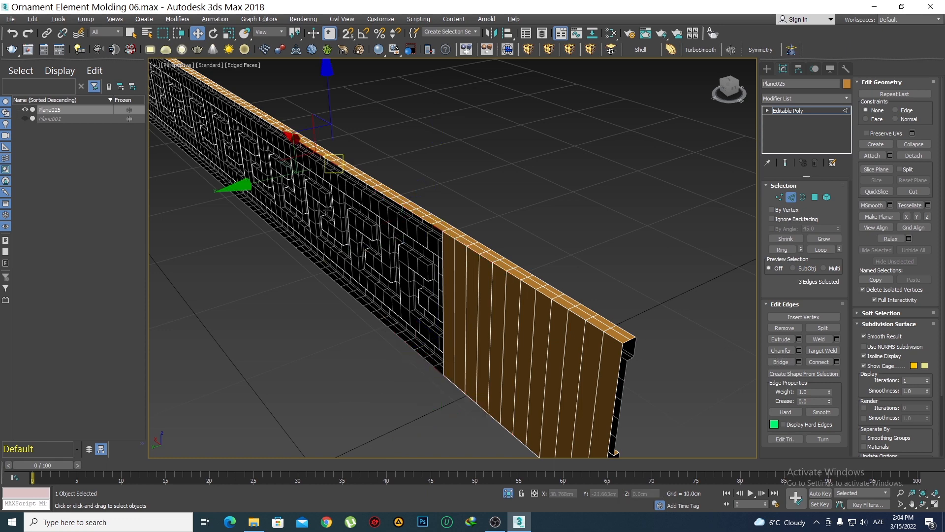
left_click(325, 274, "ctrl")
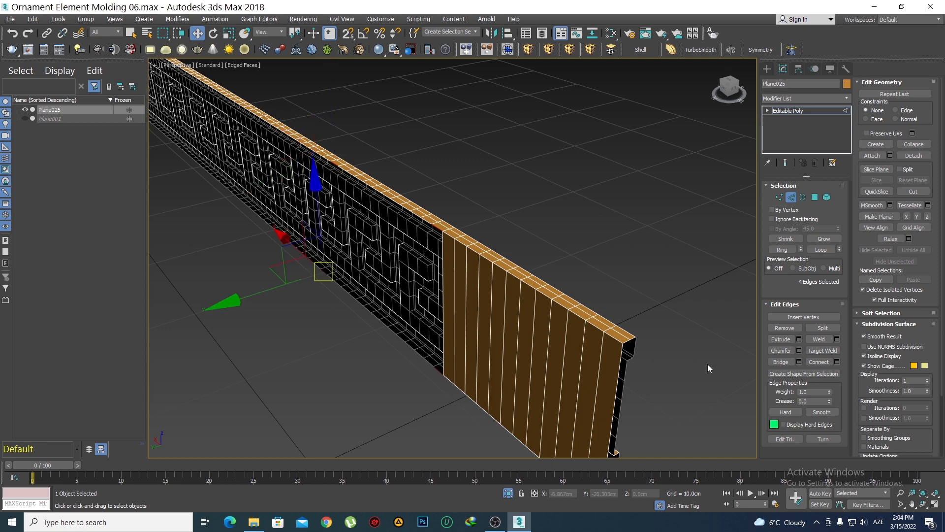
left_click(822, 248)
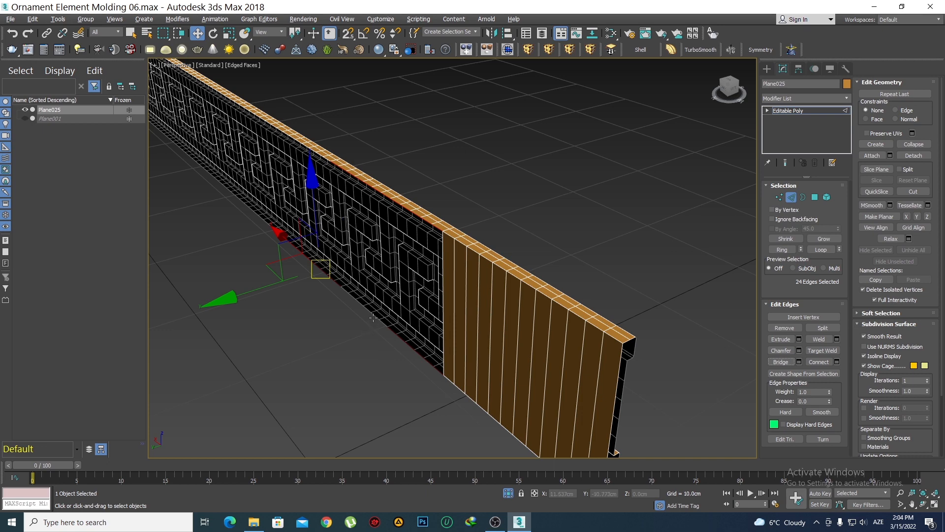
left_click_drag(267, 228, 267, 230, "alt")
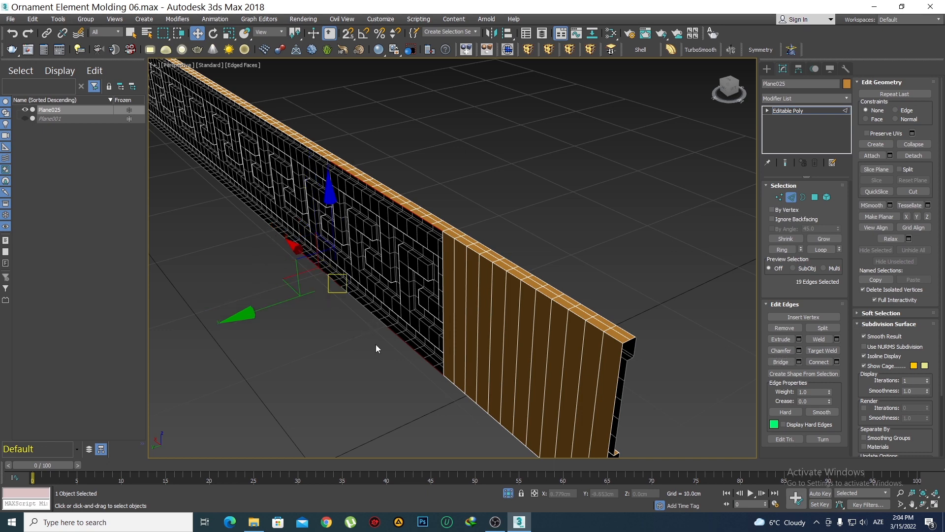
Step: Bridge the rear upper and lower edge loops of the third element from the closed end of the strip
left_click(389, 334)
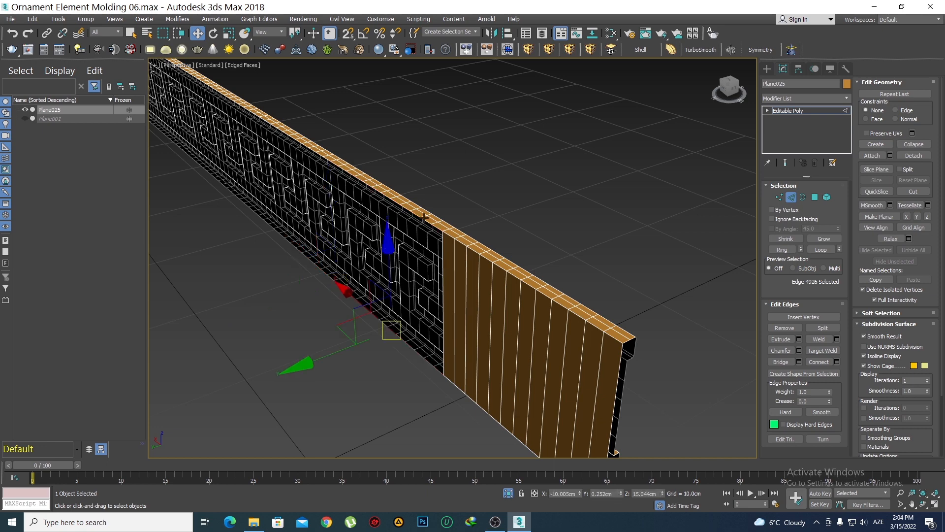
left_click(426, 222, "ctrl")
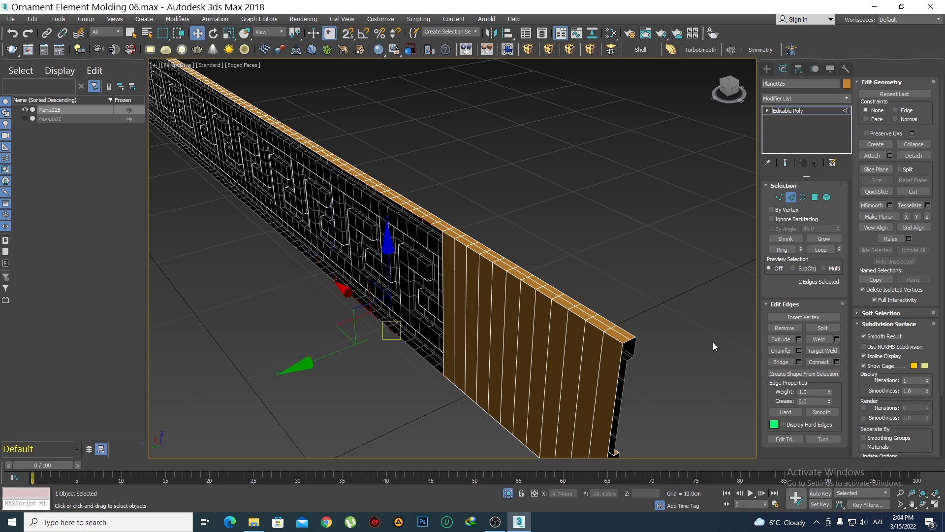
left_click(822, 252)
left_click(780, 361)
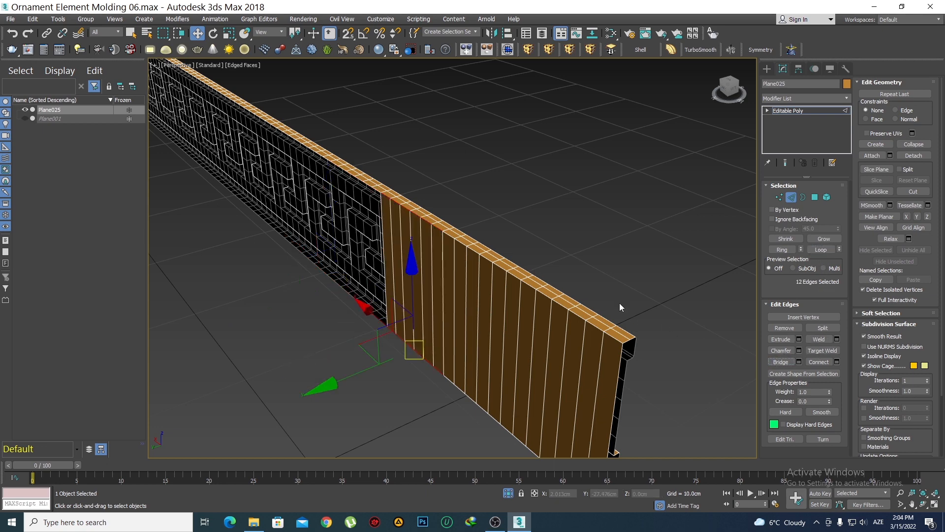
Step: Close the back of the fourth element by bridging its rear upper and lower edge loops
middle_click_drag(366, 220, 422, 241, "alt")
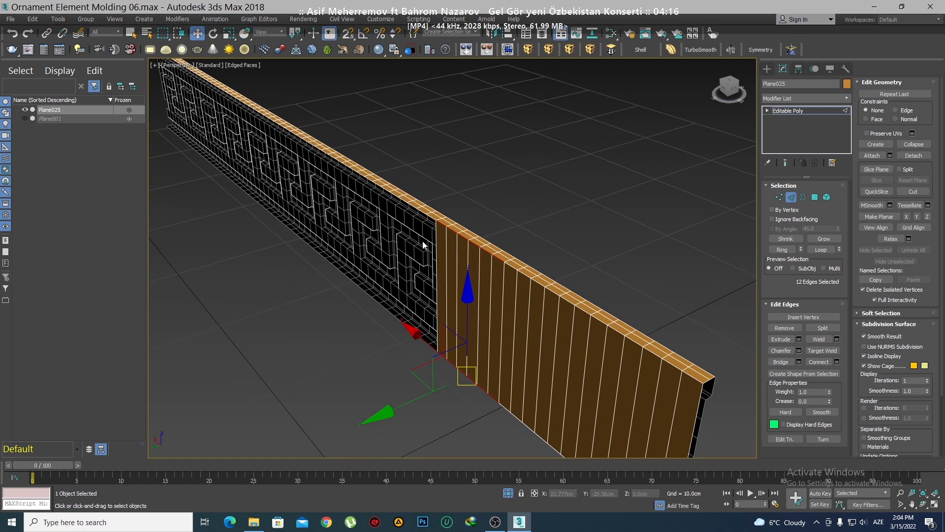
left_click(431, 217)
left_click(430, 346, "ctrl")
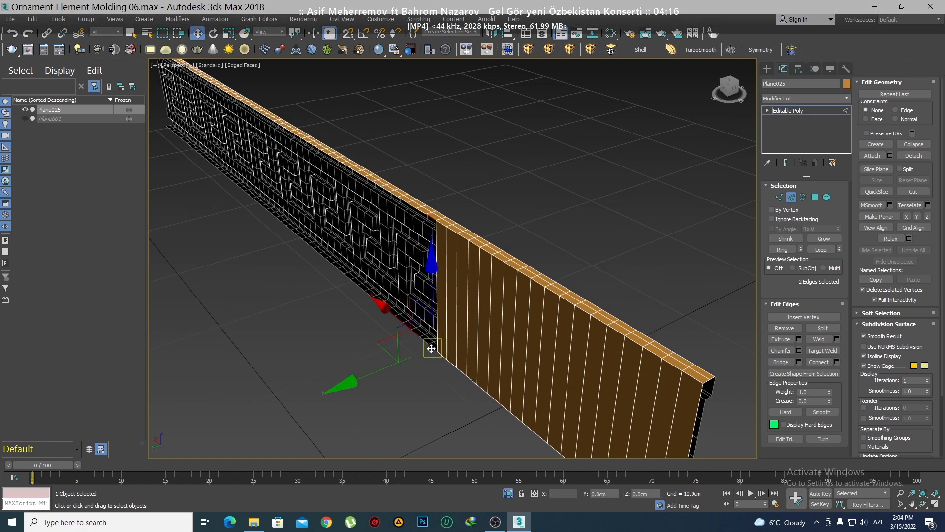
left_click(820, 249)
left_click(780, 362)
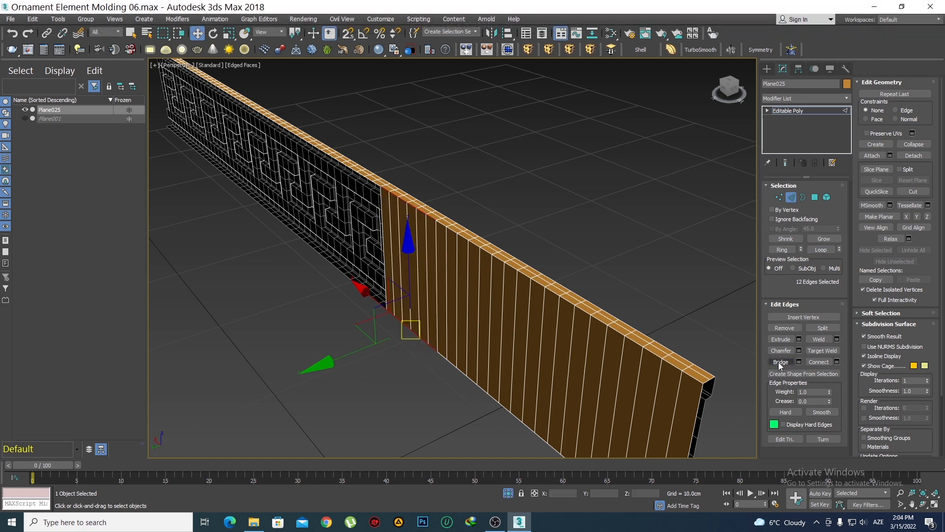
Step: Bridge the fifth element's rear upper and lower edge loops, extending the closed back
left_click(377, 186)
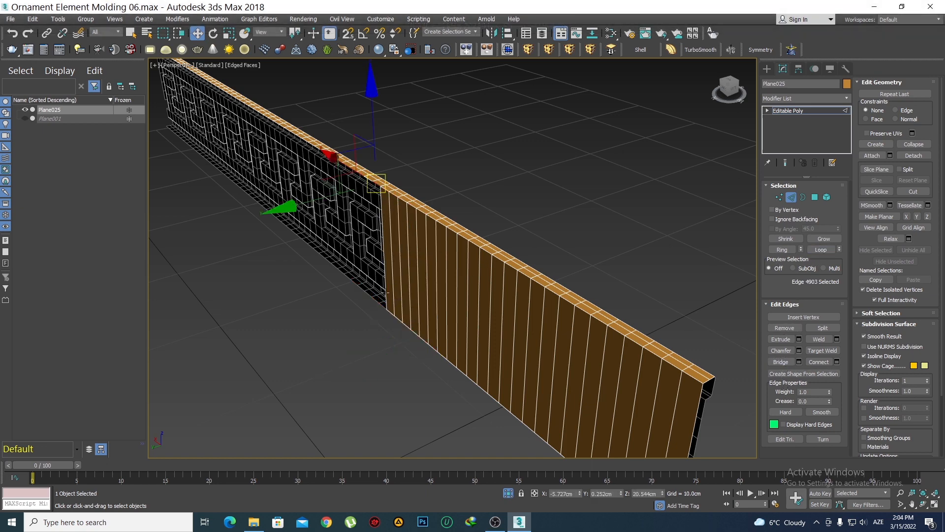
left_click(383, 306, "ctrl")
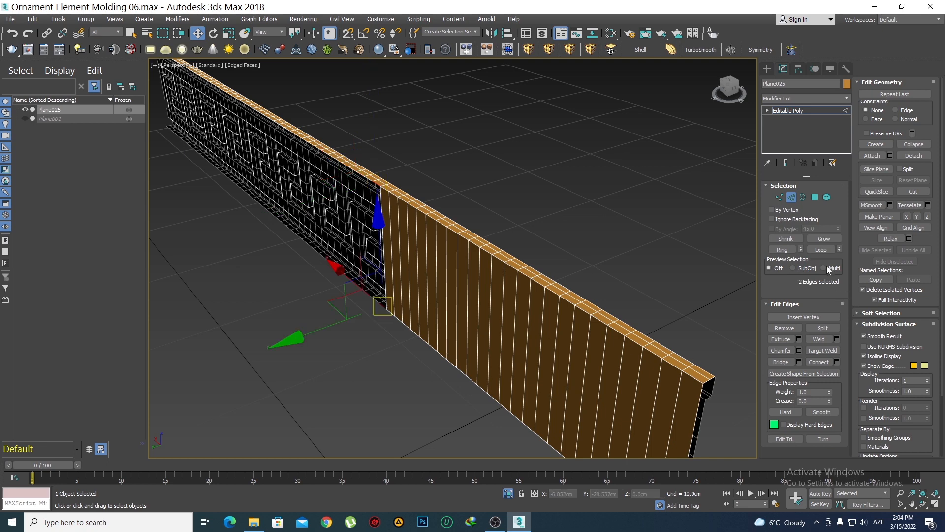
left_click(821, 250)
left_click(778, 364)
Step: Bridge the sixth element's rear upper and lower edge loops to continue the back faces
middle_click_drag(294, 252, 427, 327)
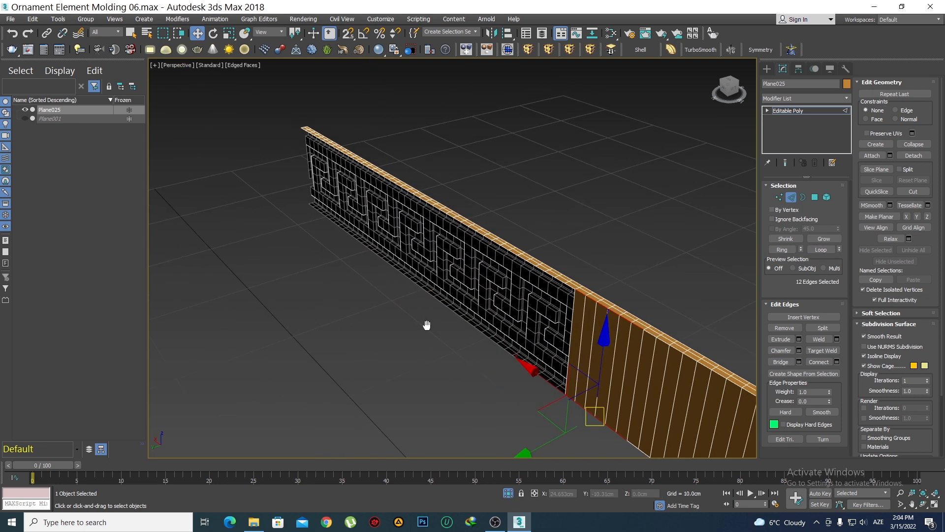
scroll(550, 306, "up", 2)
left_click(610, 289)
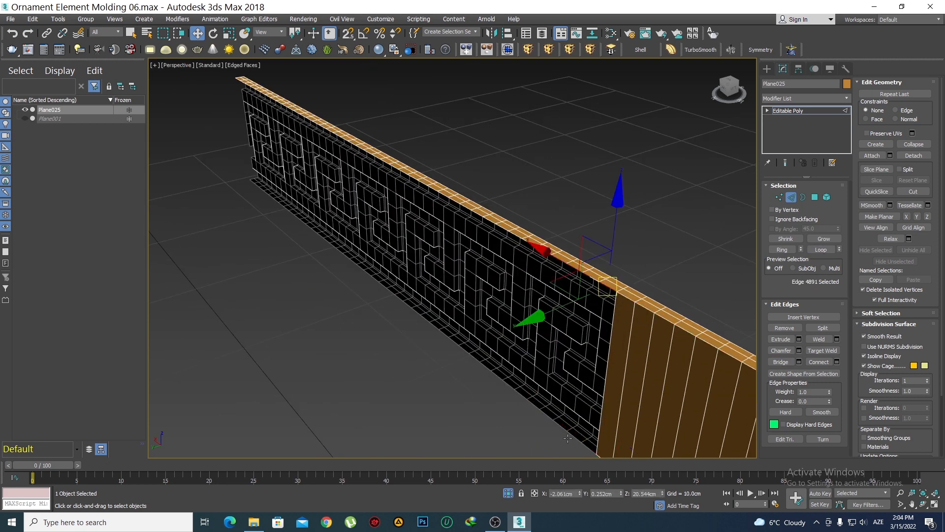
left_click(571, 438, "ctrl")
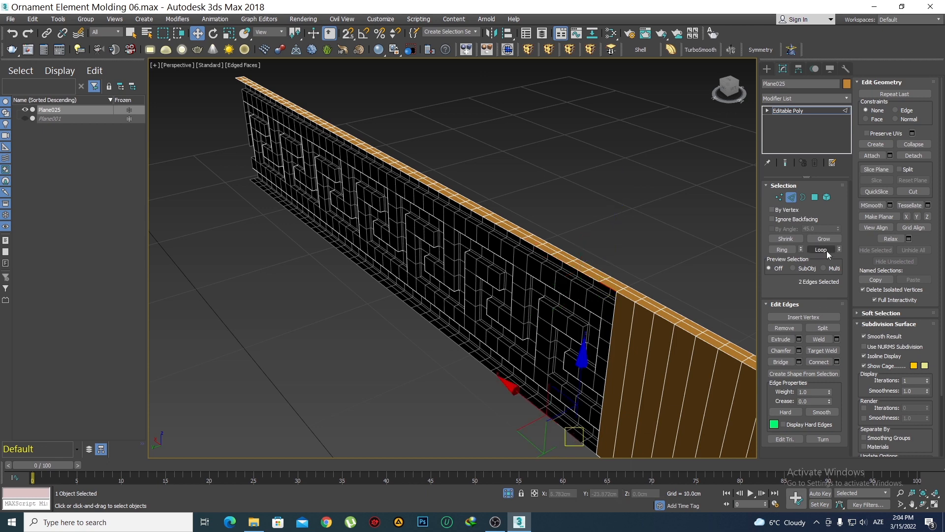
left_click(821, 250)
left_click(783, 363)
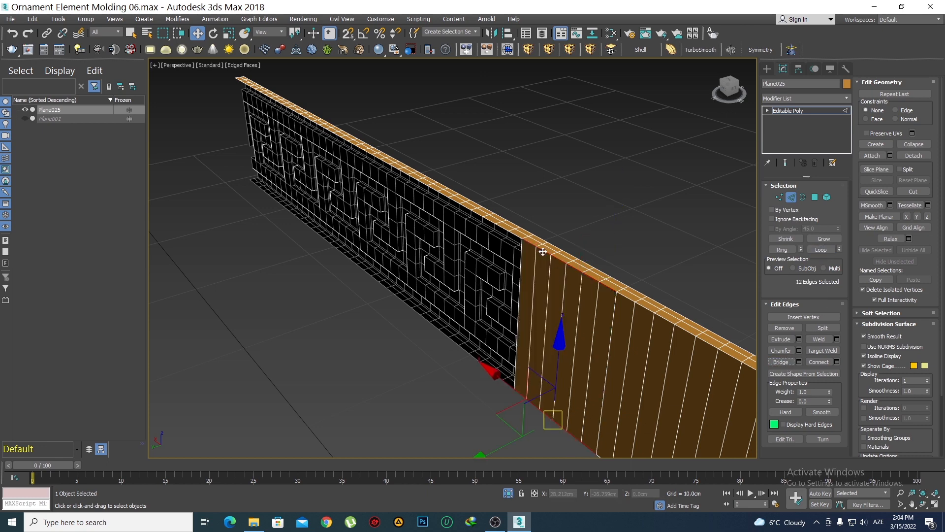
Step: Close the back of the seventh element by bridging its rear upper and lower edge loops
left_click(478, 226)
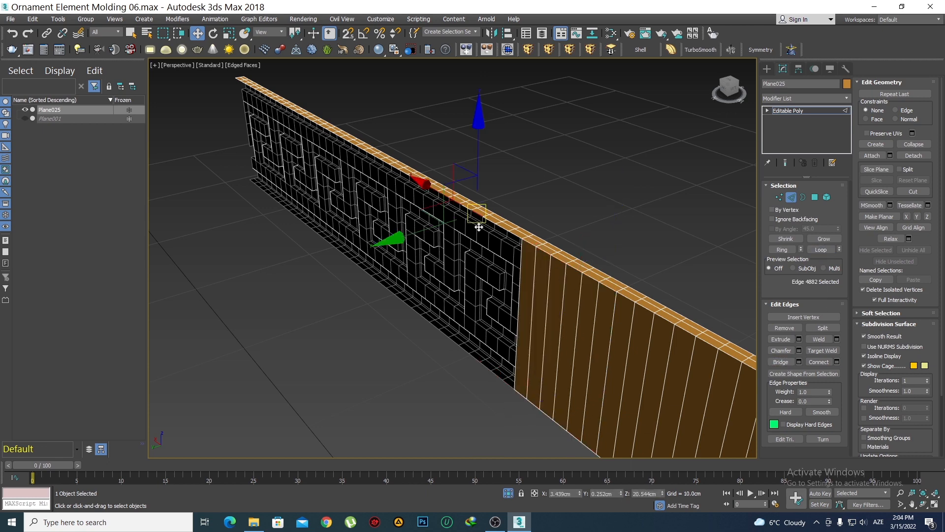
left_click(507, 392, "ctrl")
left_click(821, 250)
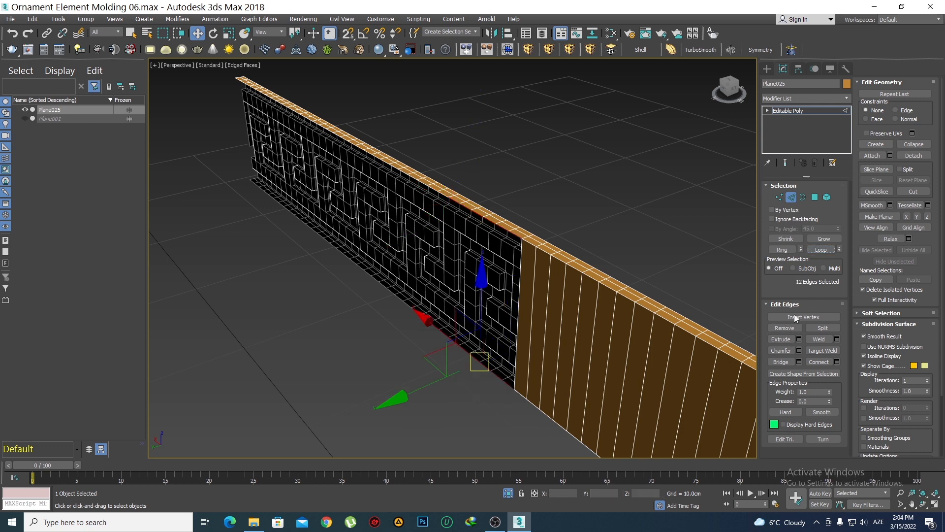
left_click(773, 363)
Step: Bridge the rear upper and lower edge loops of the eighth element beside the closed back
left_click(402, 173)
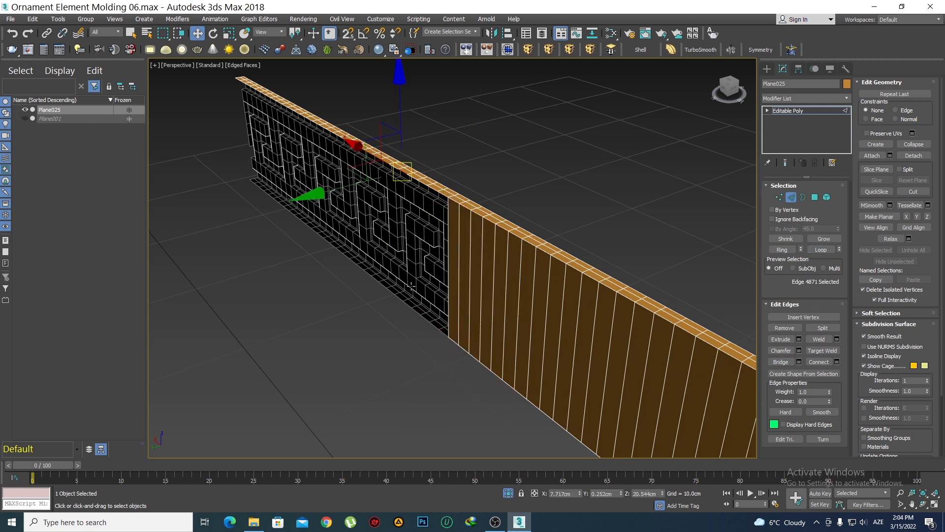
left_click(425, 319)
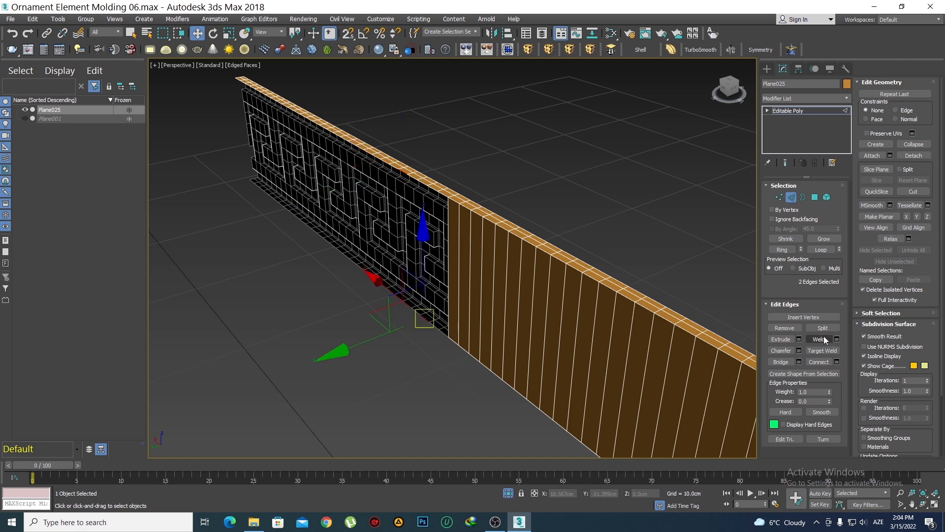
left_click(821, 250)
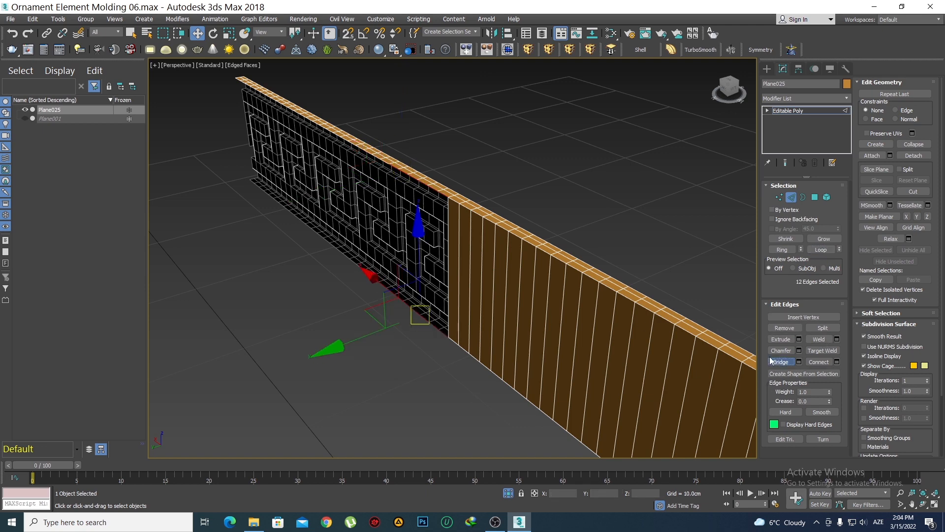
left_click(780, 362)
Step: Try to bridge the ninth element's rear upper edge loop to the neighbouring element's lower loop, and undo the skewed bridge
scroll(475, 243, "up", 6)
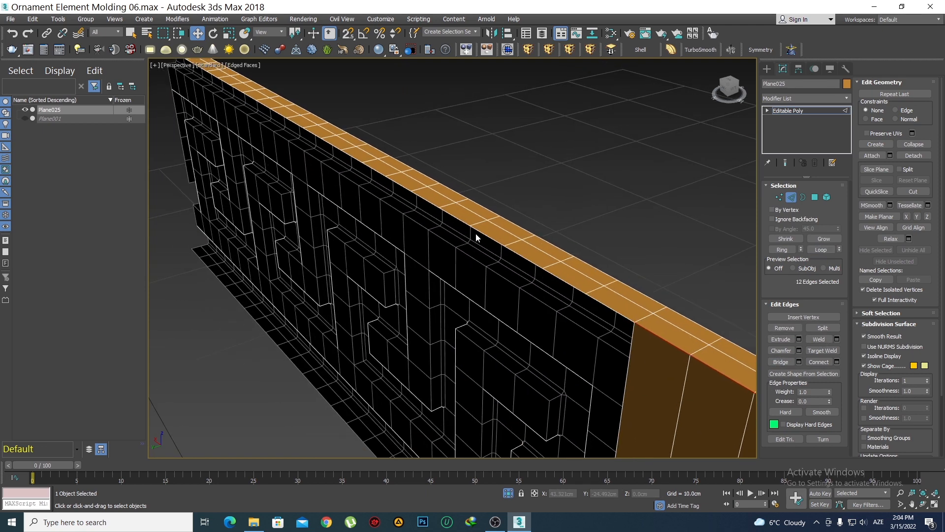
left_click(488, 238)
scroll(488, 237, "down", 5)
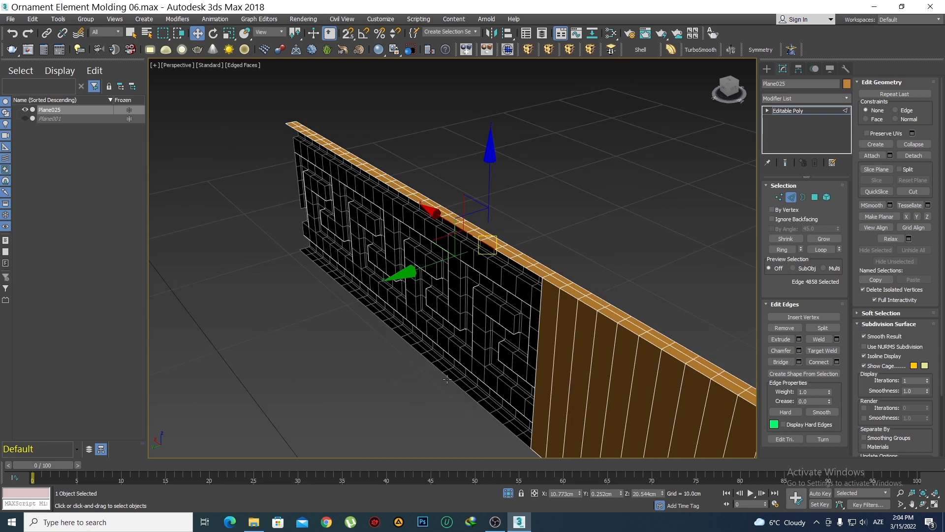
left_click(820, 250)
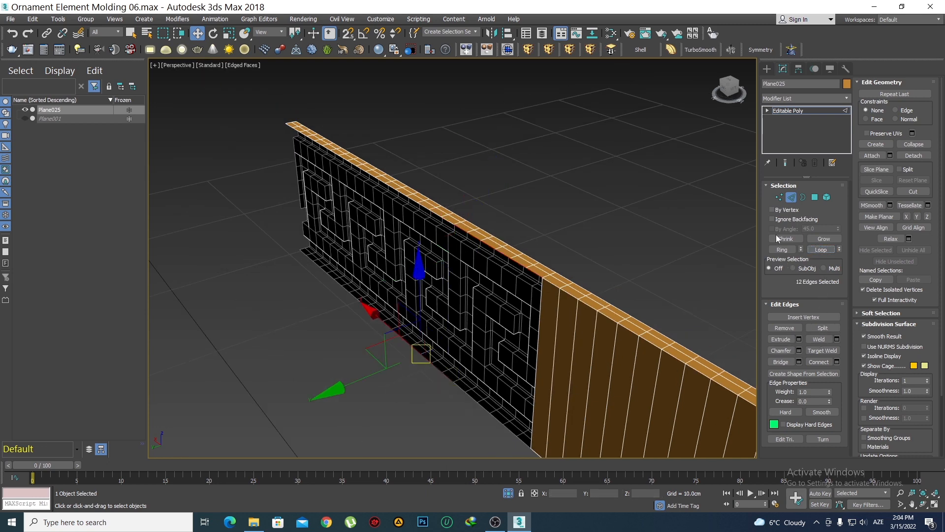
left_click(781, 362)
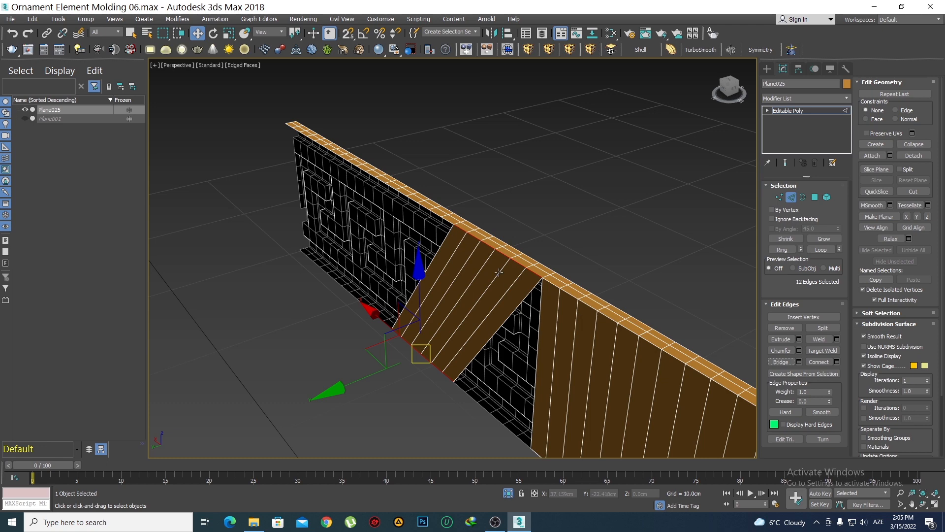
key("ctrl+z")
Step: Swap the mismatched lower edges for the ninth element's own lower edge loop and bridge it to the selected upper loop
scroll(454, 398, "up", 3)
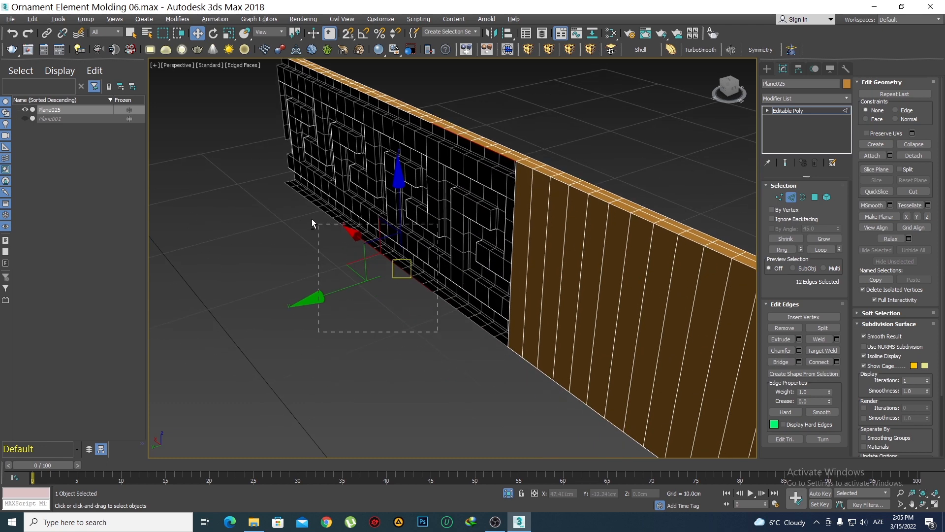
left_click_drag(311, 219, 312, 218, "alt")
left_click(475, 323, "ctrl")
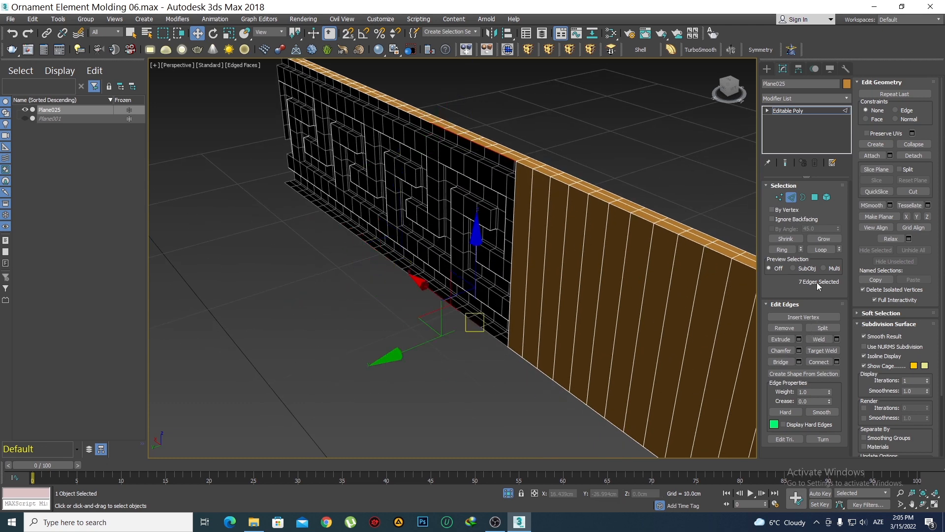
left_click(820, 250)
left_click(781, 362)
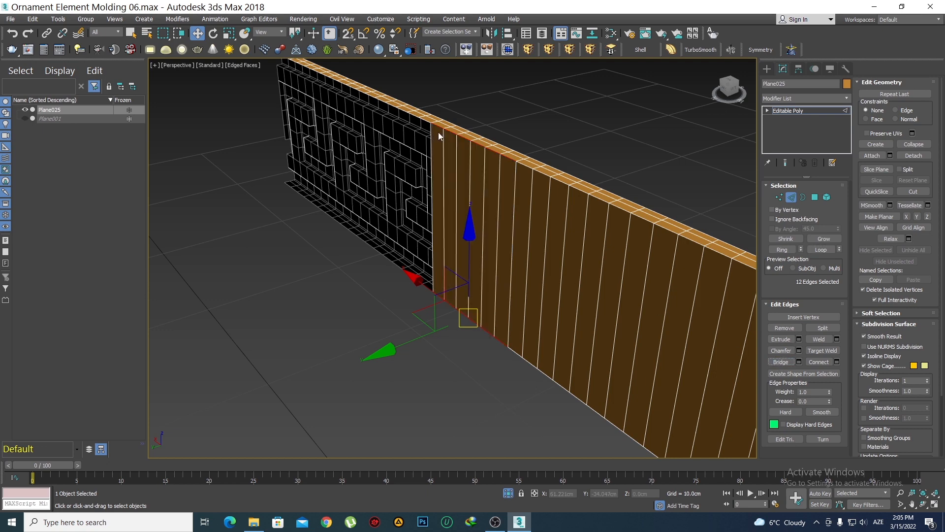
Step: Bridge the tenth element's rear upper and lower edge loops, working with the plain selection tool
left_click(424, 122)
key("q")
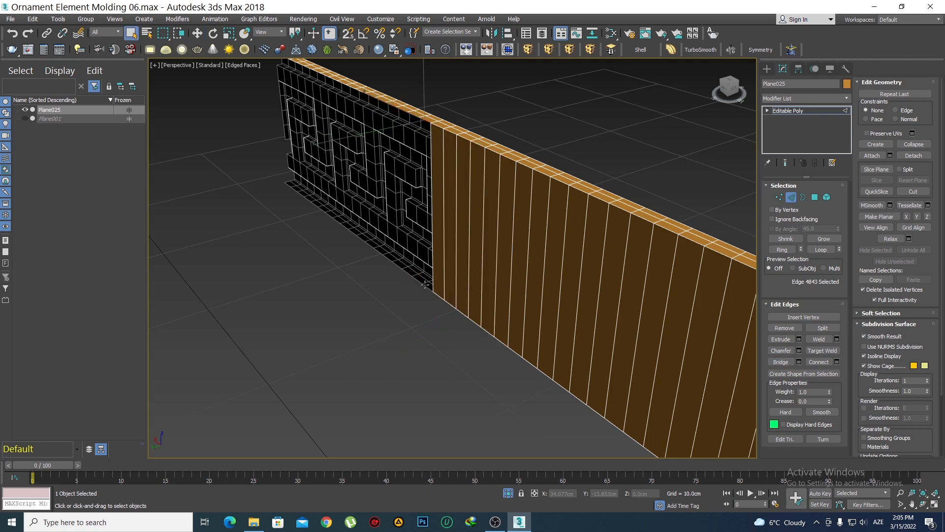
left_click(426, 284, "ctrl")
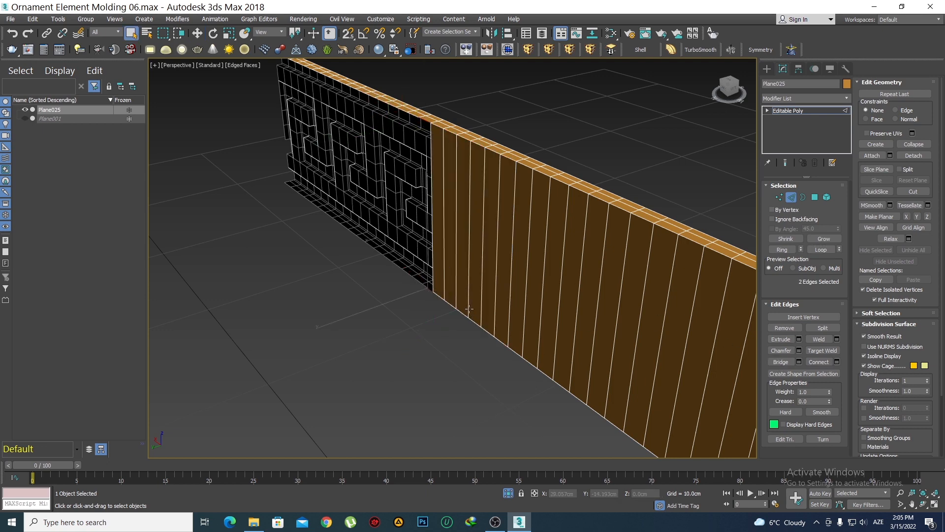
scroll(399, 288, "up", 5)
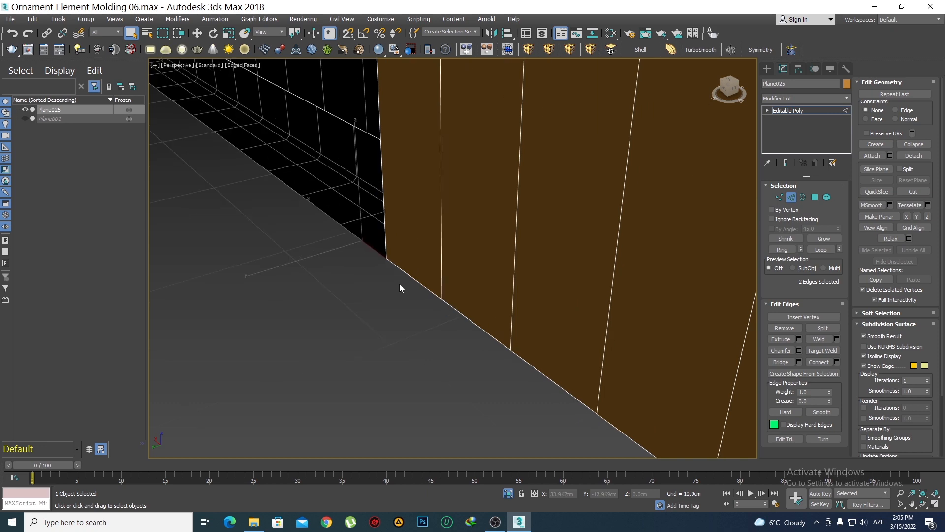
left_click(820, 250)
scroll(542, 332, "down", 5)
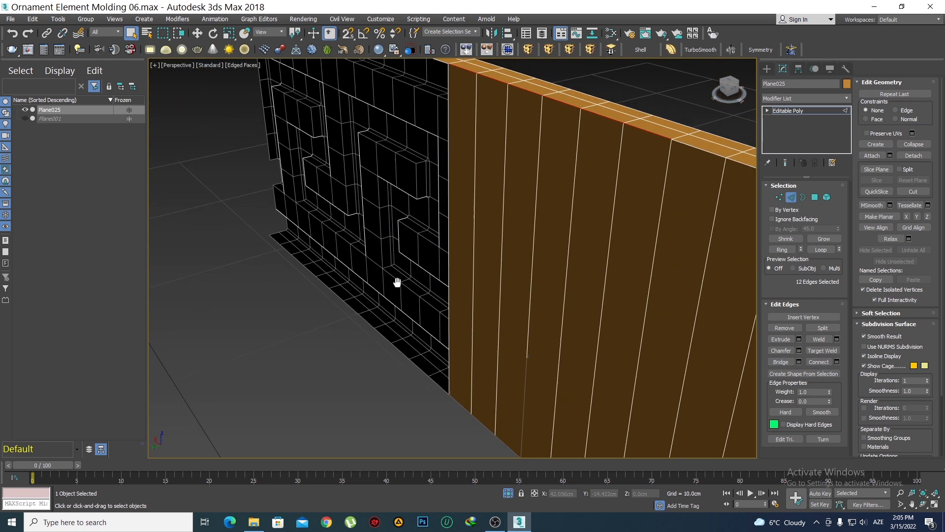
Step: Bridge the rear upper and lower edge loops of the eleventh element, next to the last open one
left_click(428, 389)
middle_click_drag(428, 319, 425, 373)
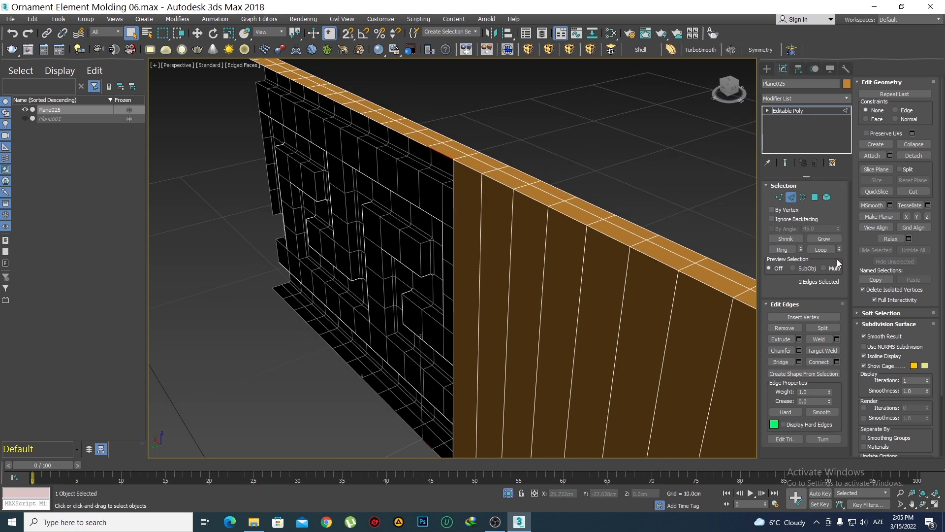
left_click(822, 250)
left_click(780, 362)
scroll(443, 243, "down", 3)
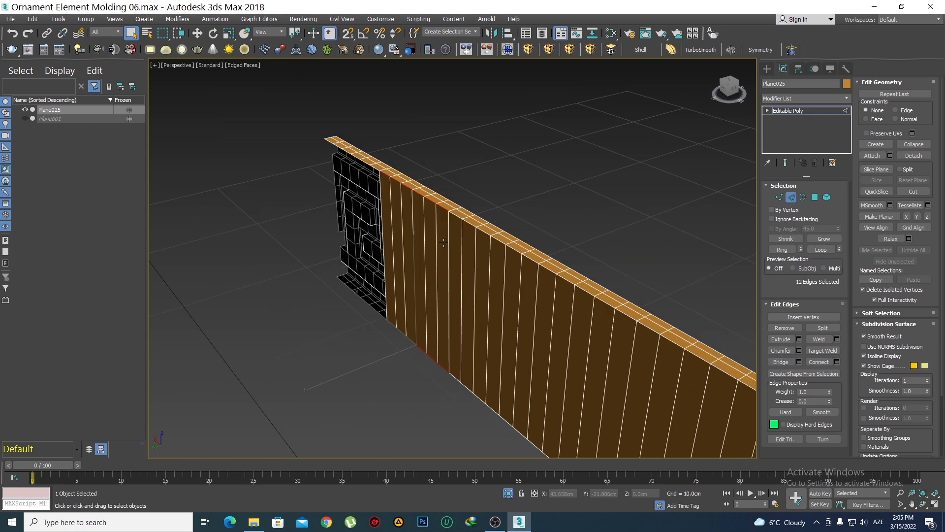
Step: Bridge the rear upper and lower edge loops of the twelfth element, the last open one at the strip's end
scroll(351, 187, "up", 2)
left_click(401, 170)
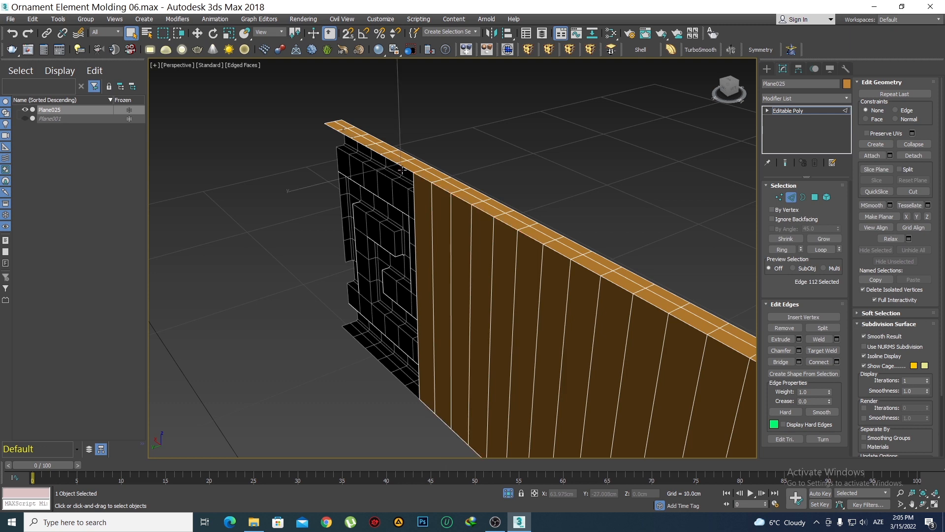
left_click(408, 389, "ctrl")
left_click(406, 168)
left_click(411, 391, "ctrl")
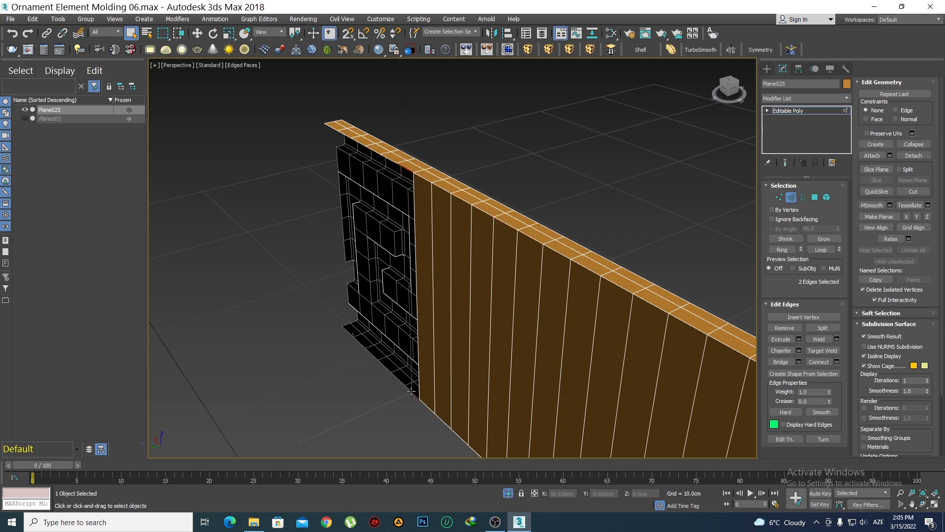
scroll(509, 402, "up", 2)
left_click(821, 250)
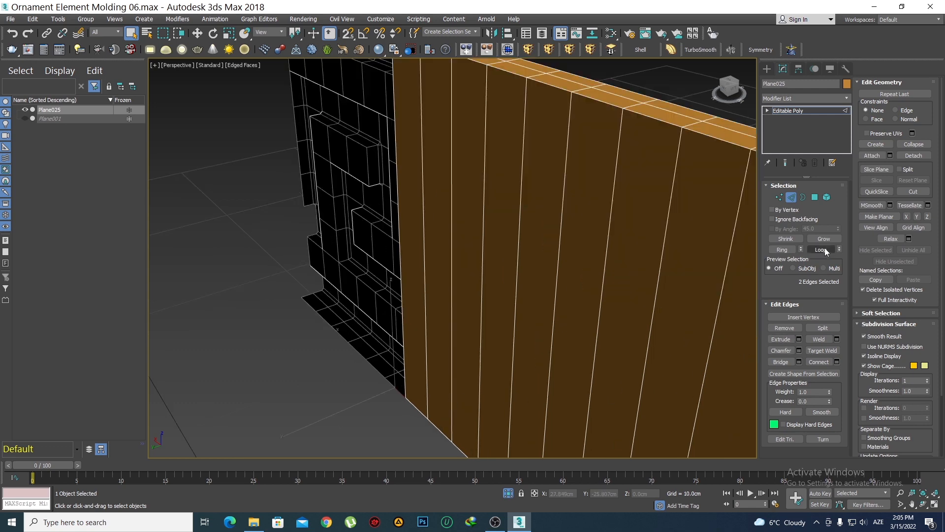
scroll(450, 335, "down", 6)
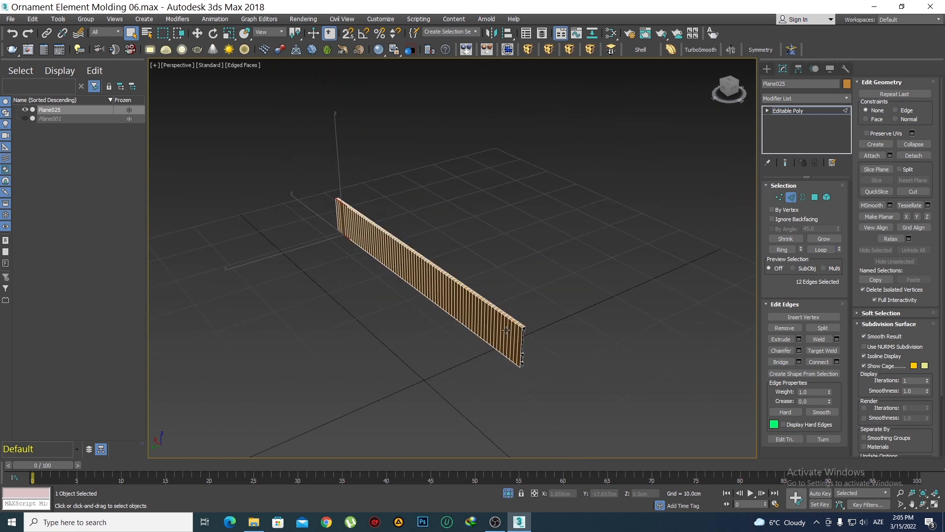
Step: Cap the open borders at both ends of the molding strip
scroll(445, 328, "up", 3)
key("3")
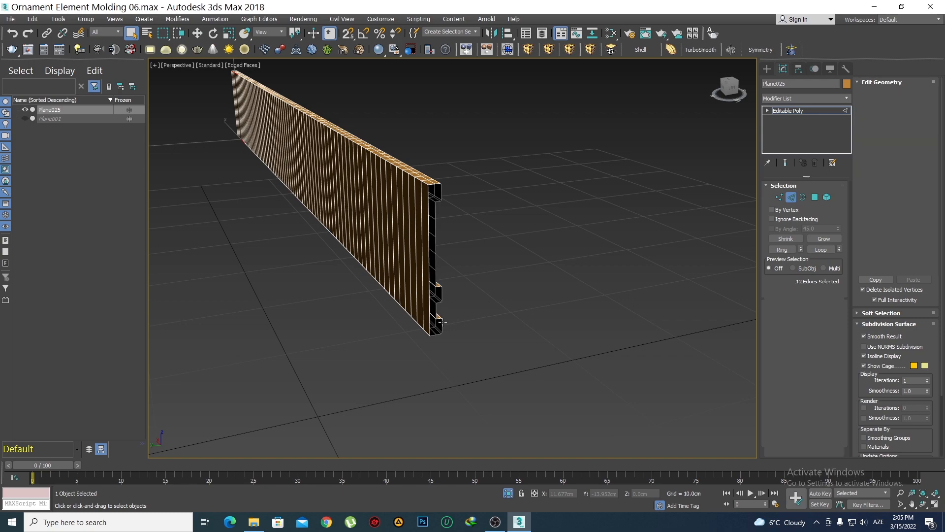
middle_click_drag(475, 288, 484, 316, "alt")
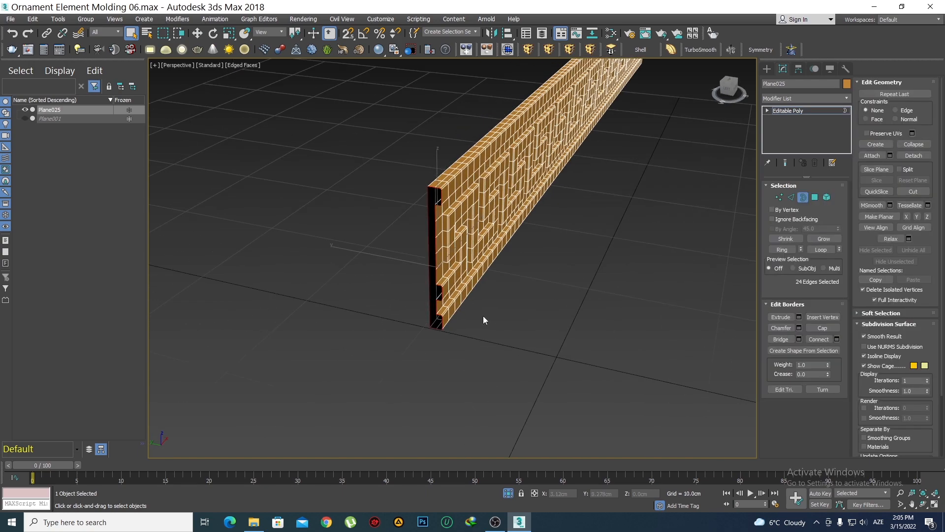
left_click(826, 327)
scroll(357, 290, "down", 4)
middle_click_drag(356, 290, 356, 267, "alt")
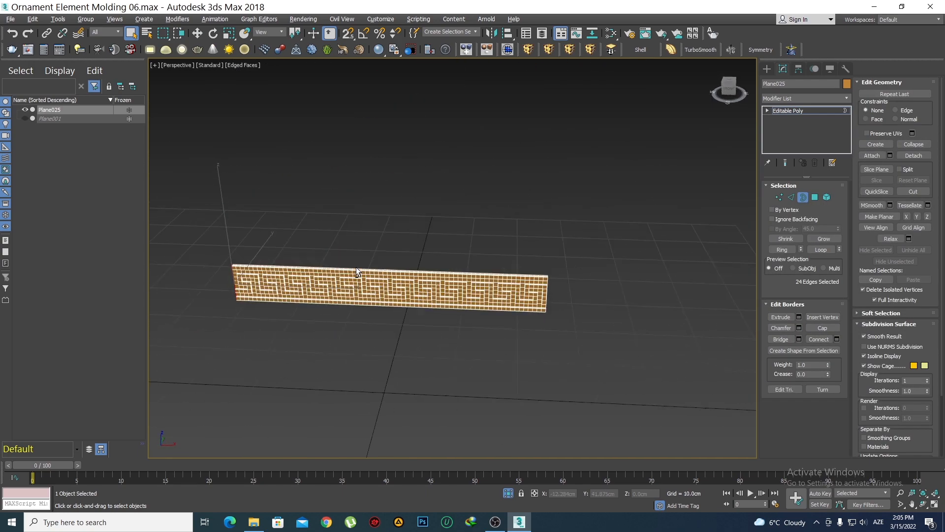
scroll(578, 329, "up", 3)
middle_click_drag(577, 329, 404, 335, "alt")
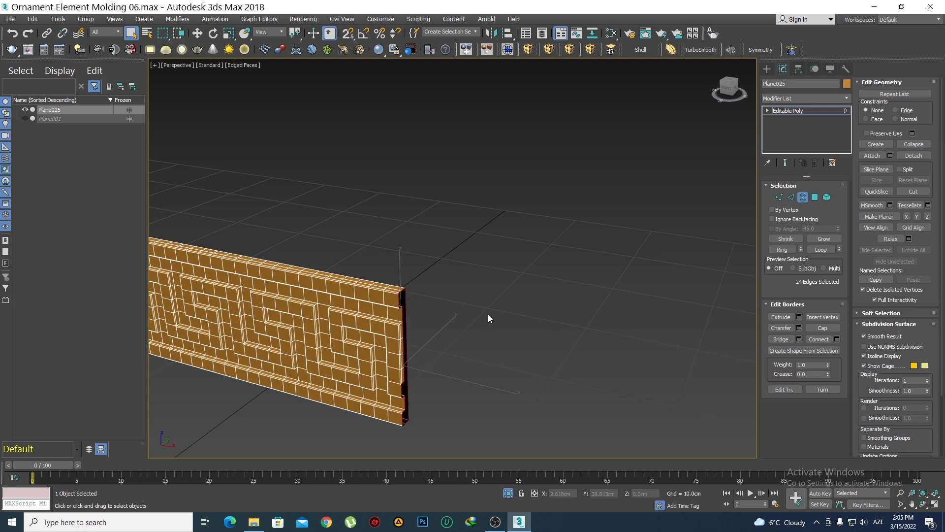
left_click(827, 329)
Step: Leave border editing, turn off the edged-faces display and show the whole strip in the Front view
scroll(516, 305, "down", 4)
middle_click_drag(516, 305, 629, 289, "alt")
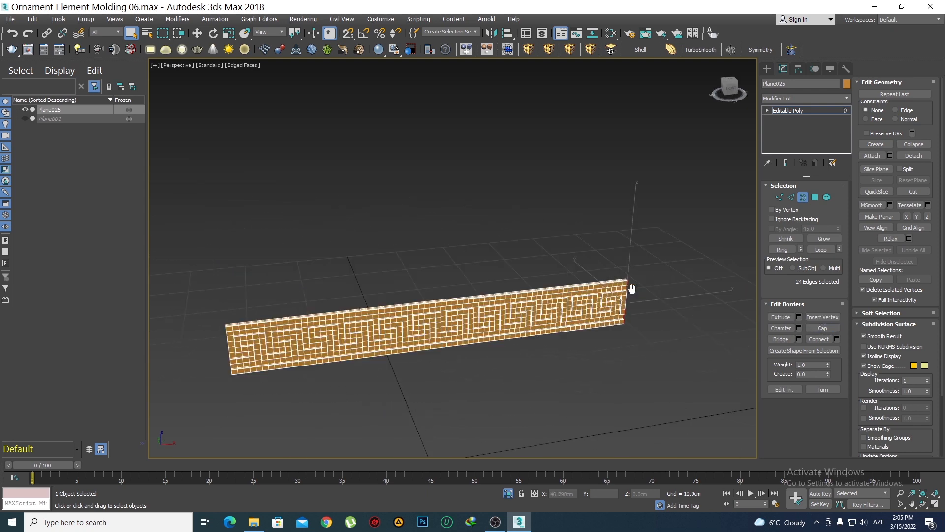
scroll(358, 290, "up", 3)
middle_click_drag(359, 290, 467, 315, "alt")
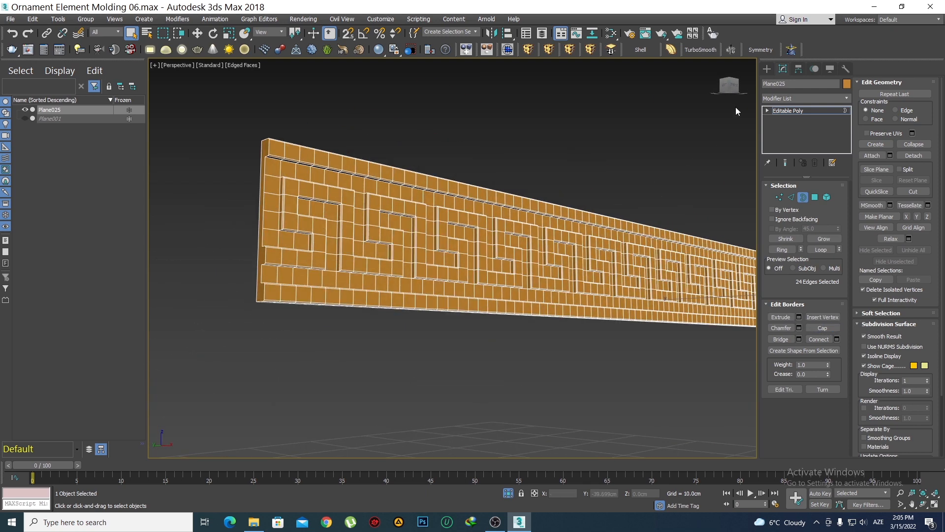
left_click(765, 69)
middle_click_drag(594, 130, 543, 158)
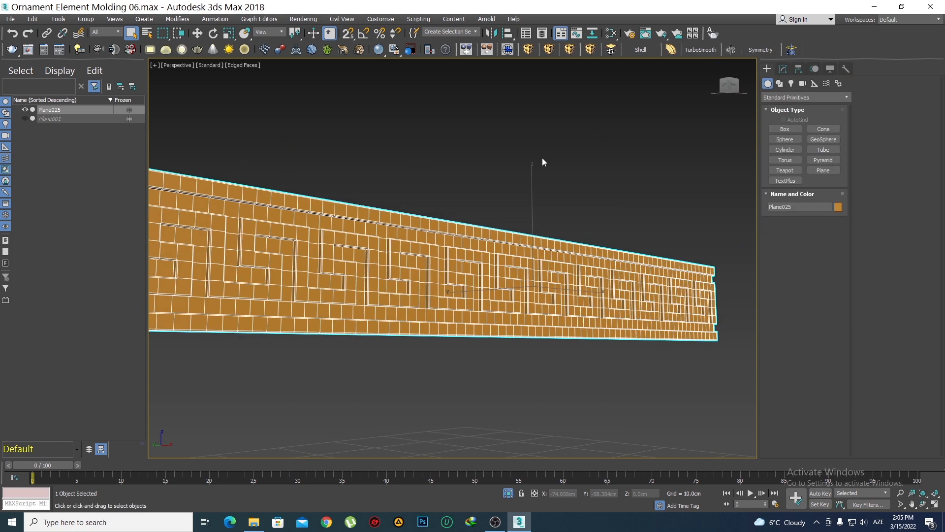
key("F4")
scroll(536, 187, "down", 5)
scroll(525, 205, "up", 4)
scroll(510, 241, "down", 2)
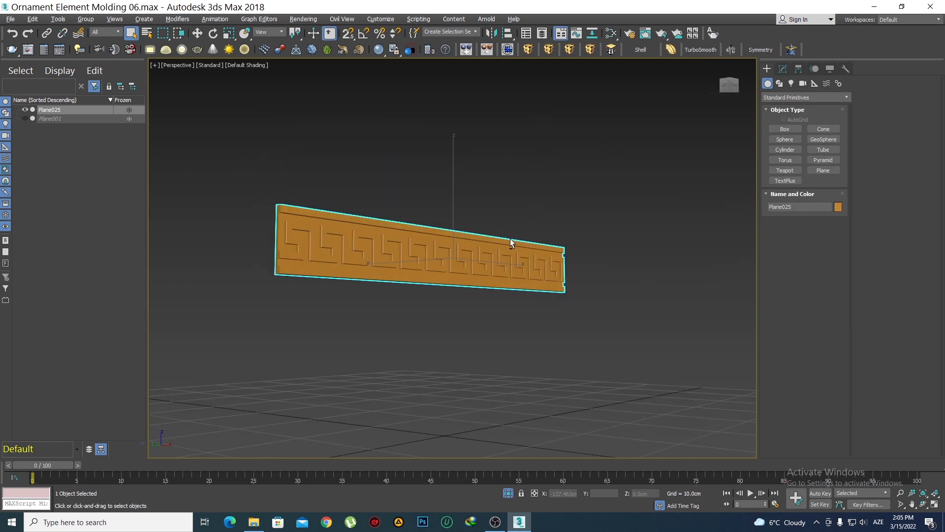
middle_click_drag(510, 242, 473, 264, "alt")
key("f")
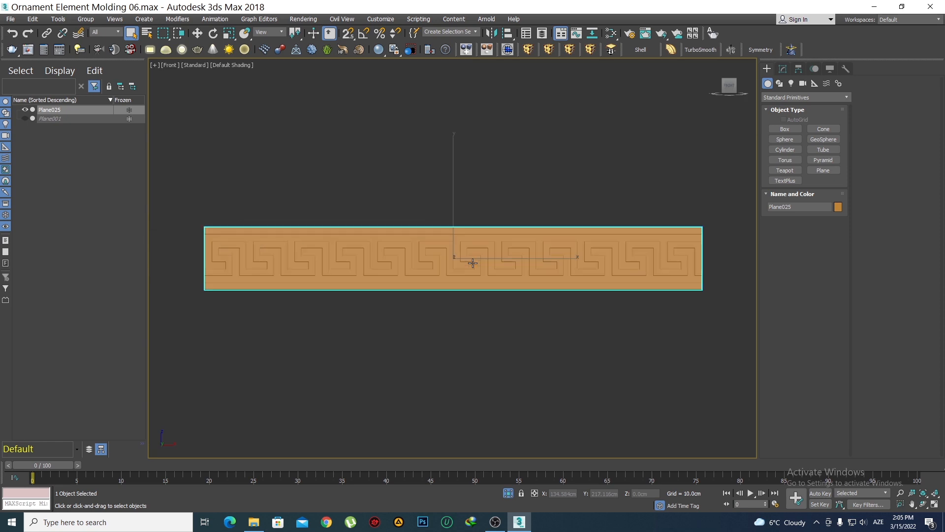
Step: Rename the molding strip as Ornament Element Molding 06
left_click(783, 69)
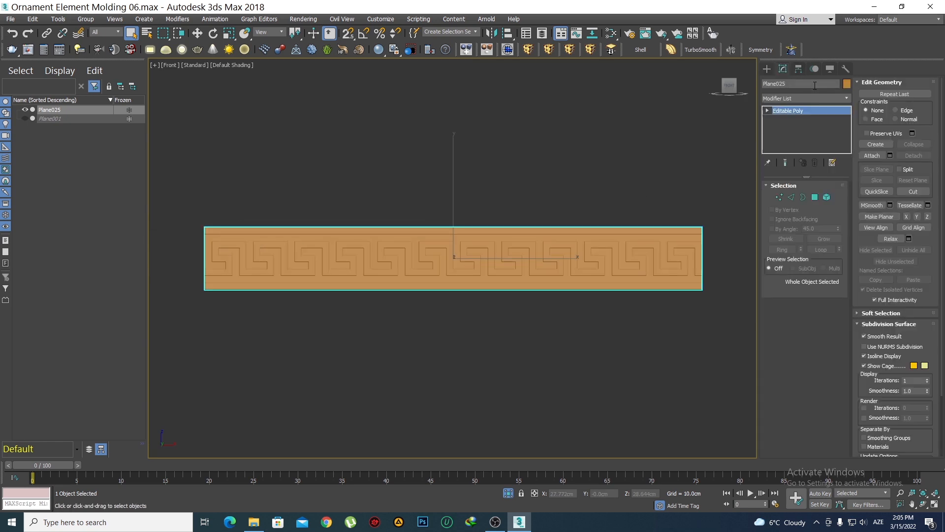
type("Ornament Element Molding 06")
key("Return")
left_click(766, 69)
Step: Unhide all objects to bring back the reference image plane behind the molding
right_click(452, 193)
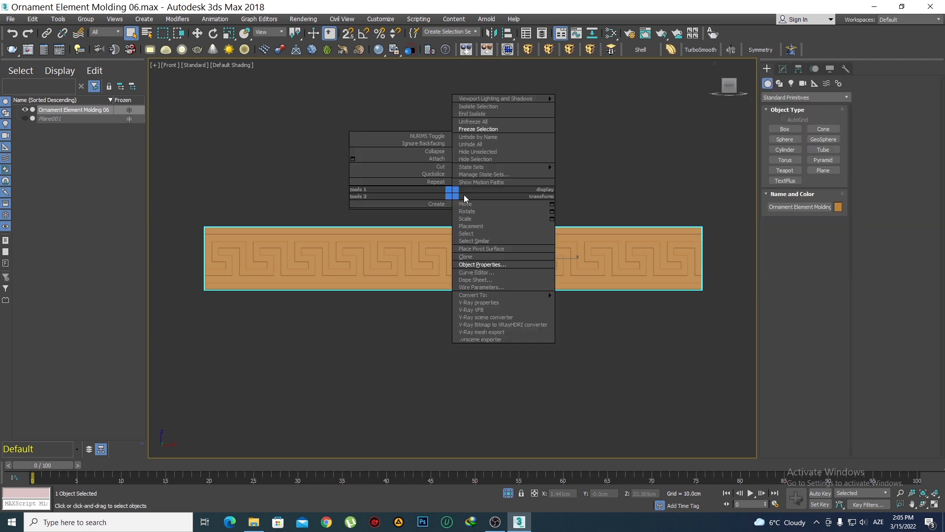
left_click(479, 145)
left_click(781, 70)
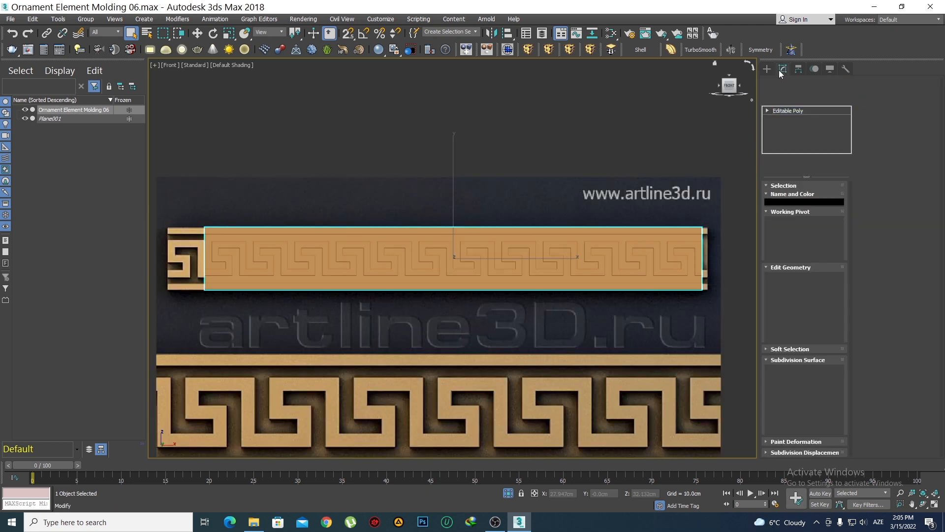
left_click(766, 68)
middle_click_drag(453, 300, 457, 301)
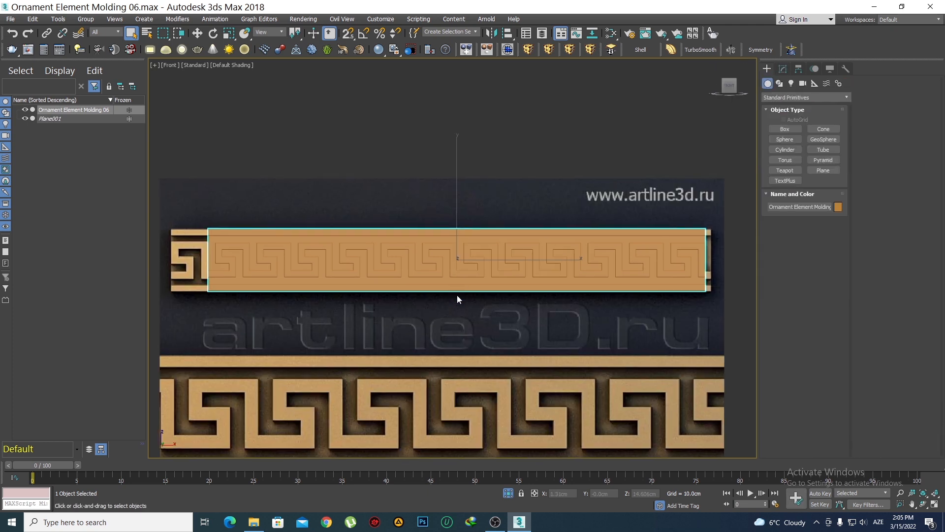